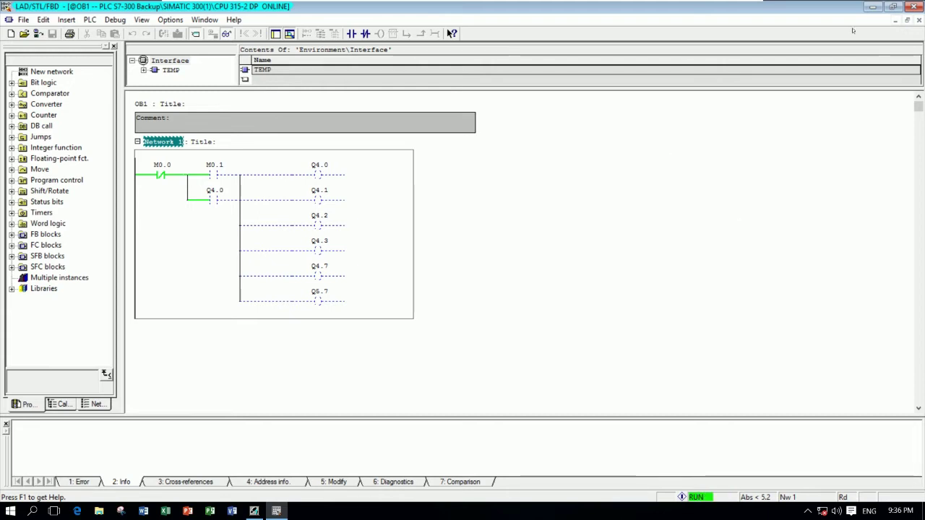
Step: Show the desktop and turn off automatic arrangement of its icons
click(872, 6)
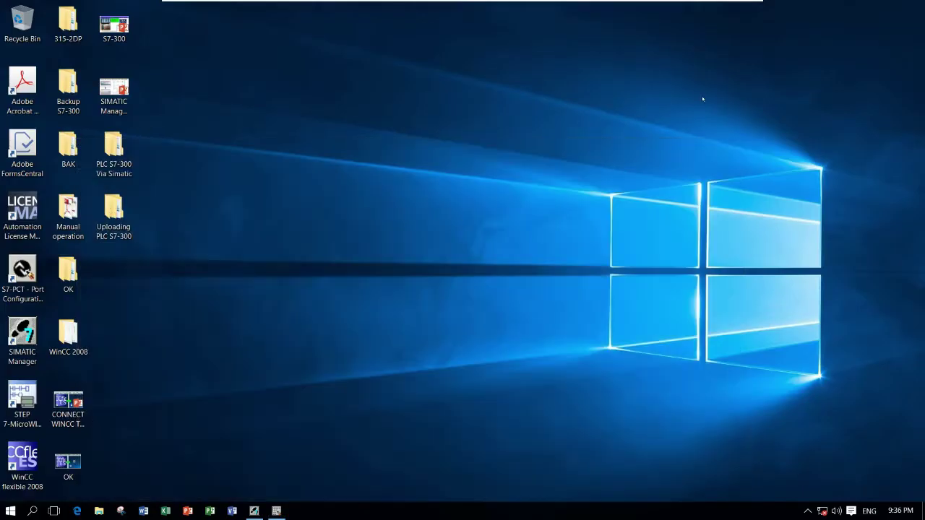
right_click(350, 226)
mouse_move(405, 232)
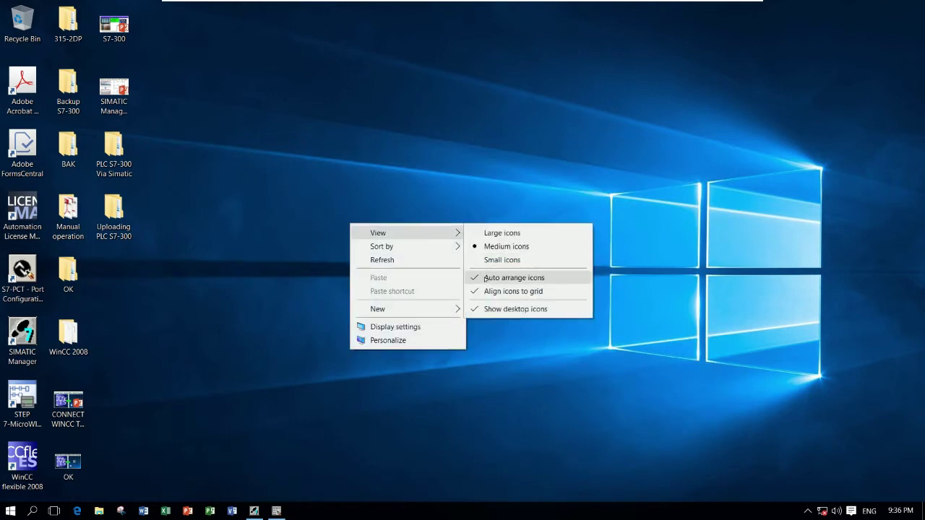
click(527, 277)
Step: Move the SIMATIC Manager and WinCC flexible 2008 shortcuts side by side onto the empty middle of the desktop
drag(21, 336, 388, 151)
drag(21, 462, 352, 139)
drag(471, 207, 434, 212)
click(532, 284)
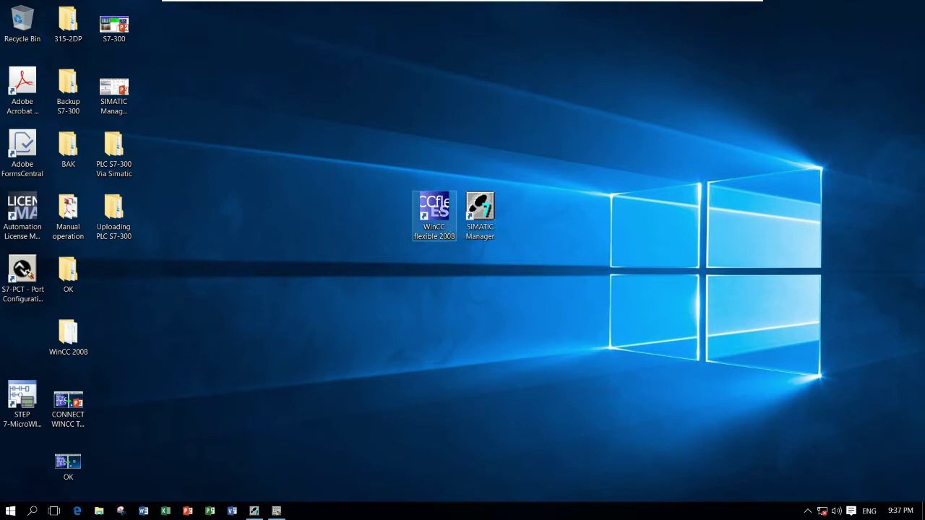
Step: Start WinCC flexible 2008 and create an empty project
double_click(437, 209)
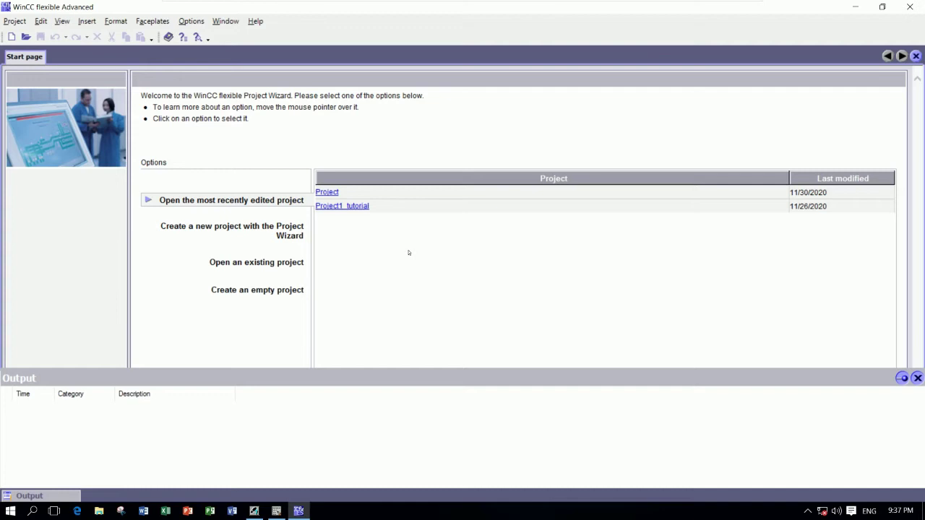
mouse_move(243, 292)
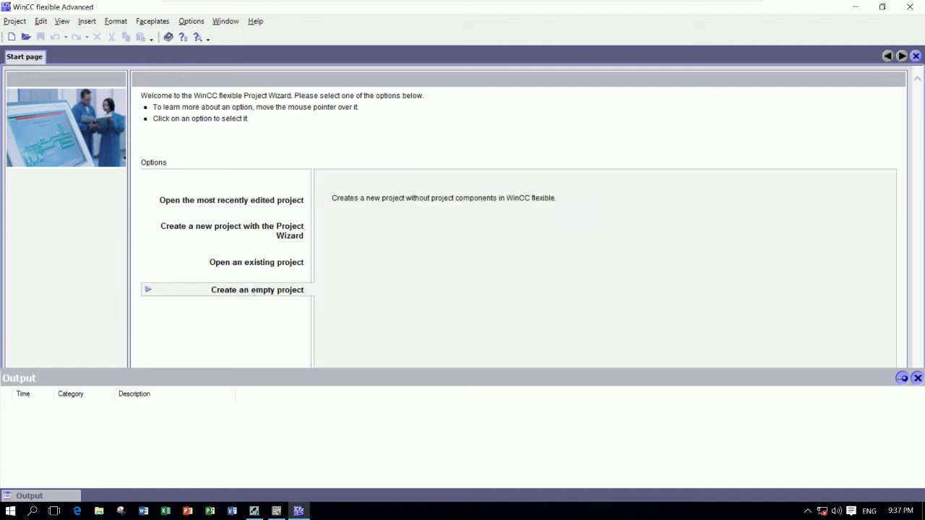
click(257, 290)
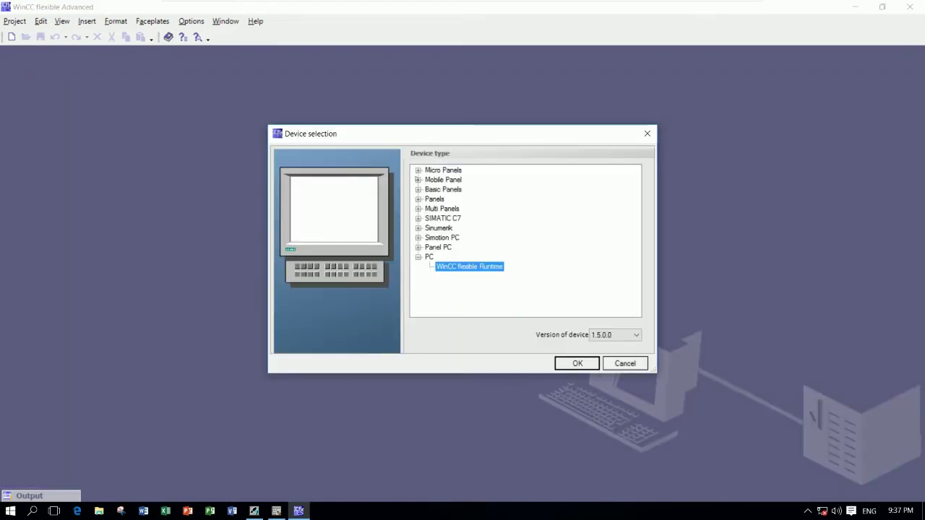
click(417, 180)
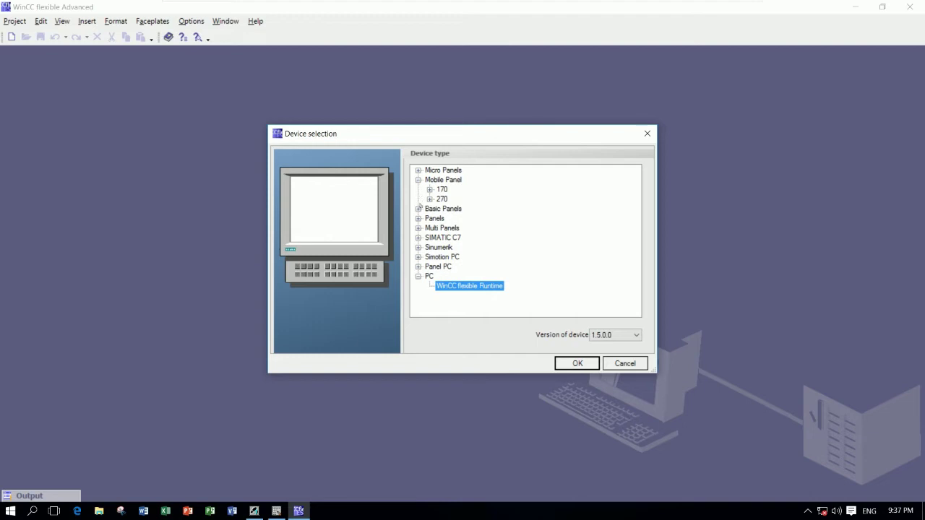
click(418, 208)
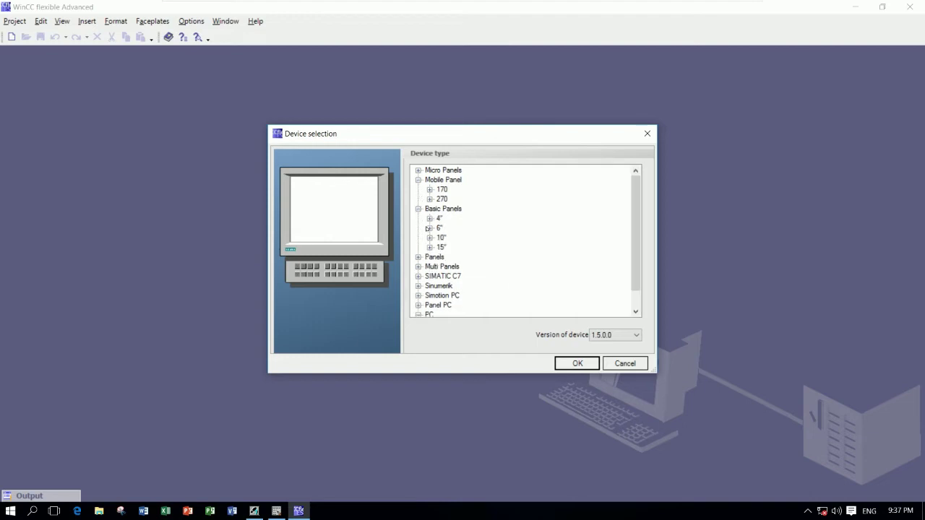
click(429, 228)
click(429, 228)
click(417, 209)
click(418, 180)
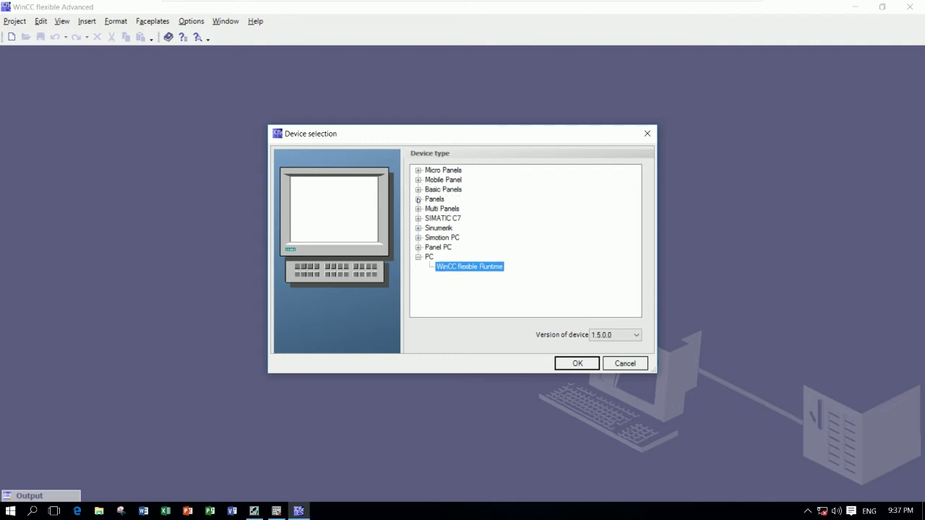
Step: Select the TP 177B 6" color PN/DP from the 170 series panels as the project's device and confirm it
click(417, 198)
click(429, 209)
click(429, 247)
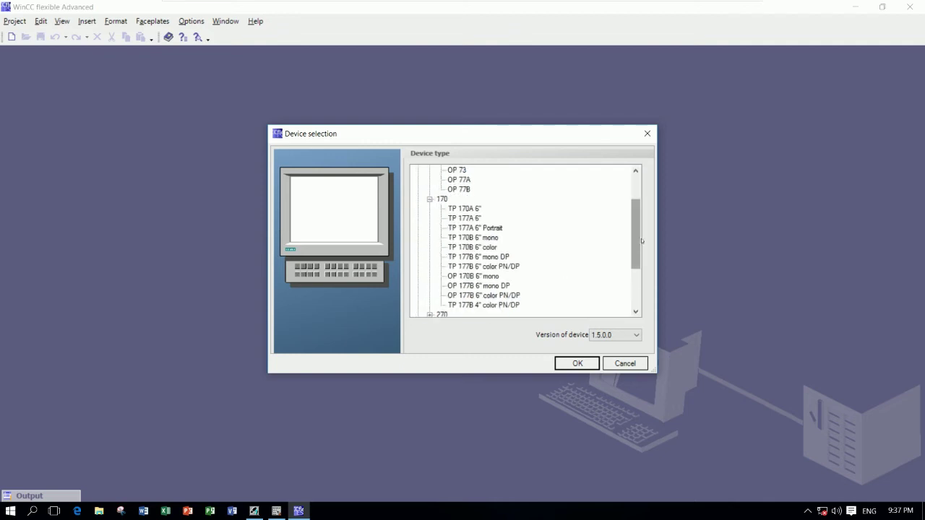
drag(636, 238, 635, 248)
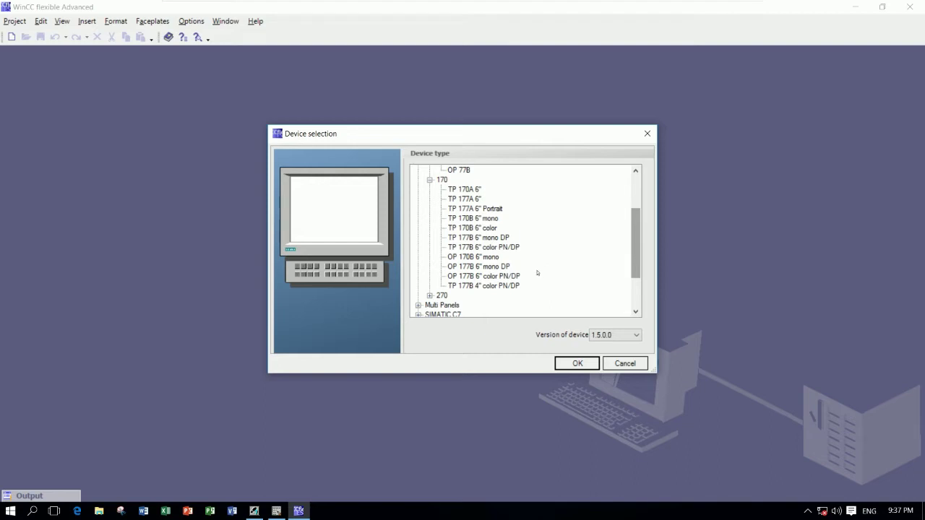
click(473, 249)
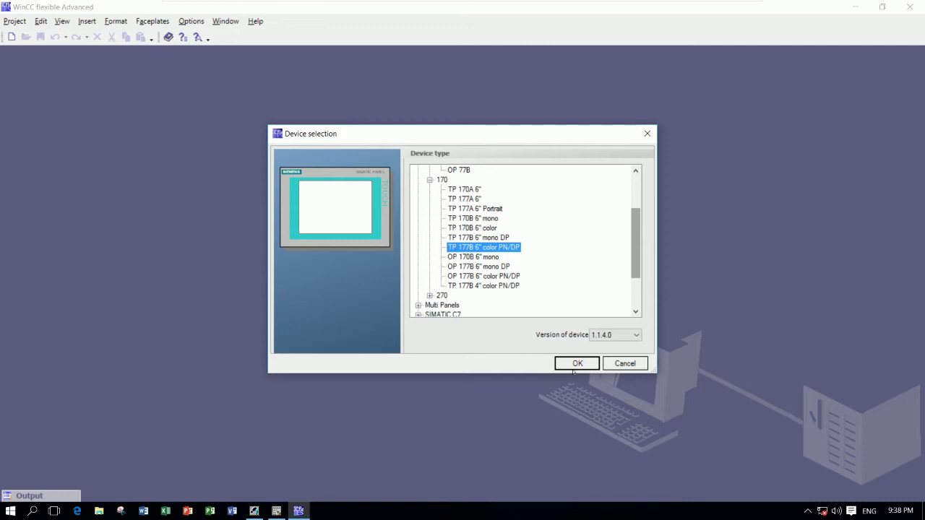
click(574, 368)
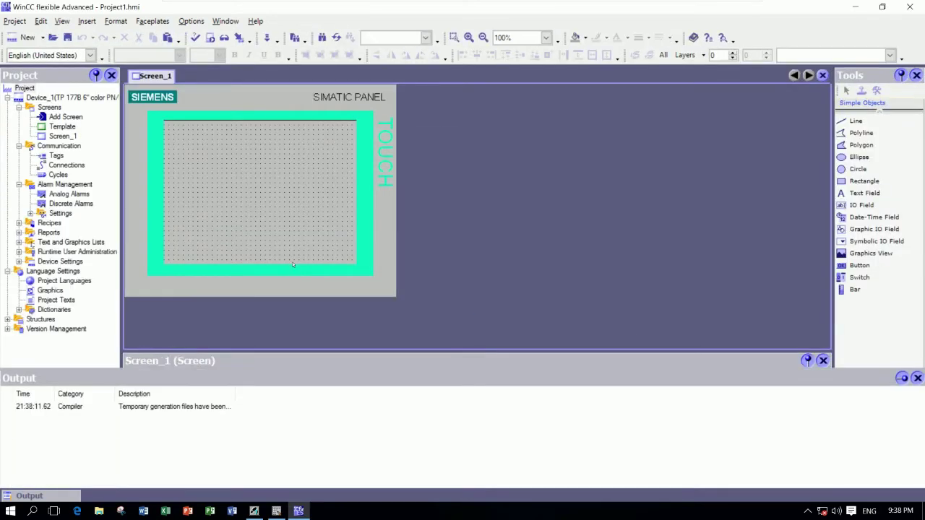
Step: Open the editor for the device's communication connections
click(65, 166)
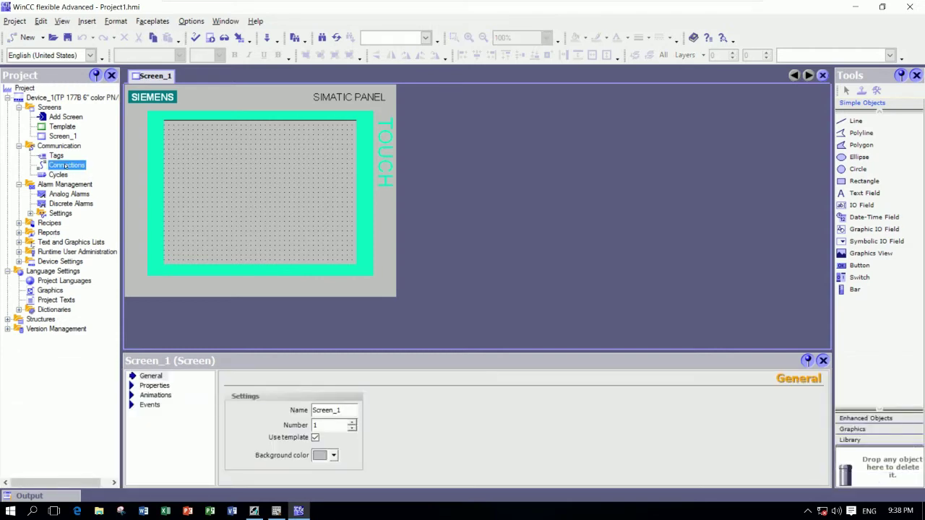
click(64, 147)
click(66, 166)
right_click(65, 166)
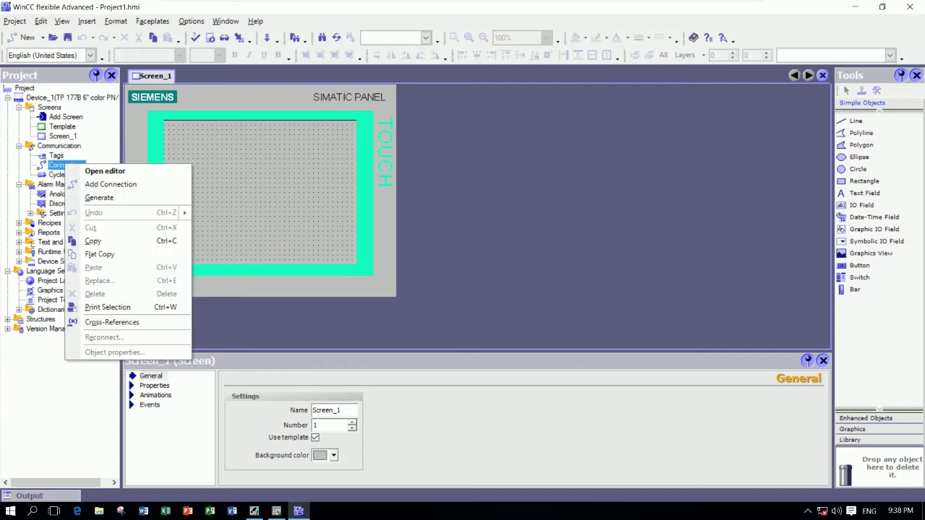
click(104, 173)
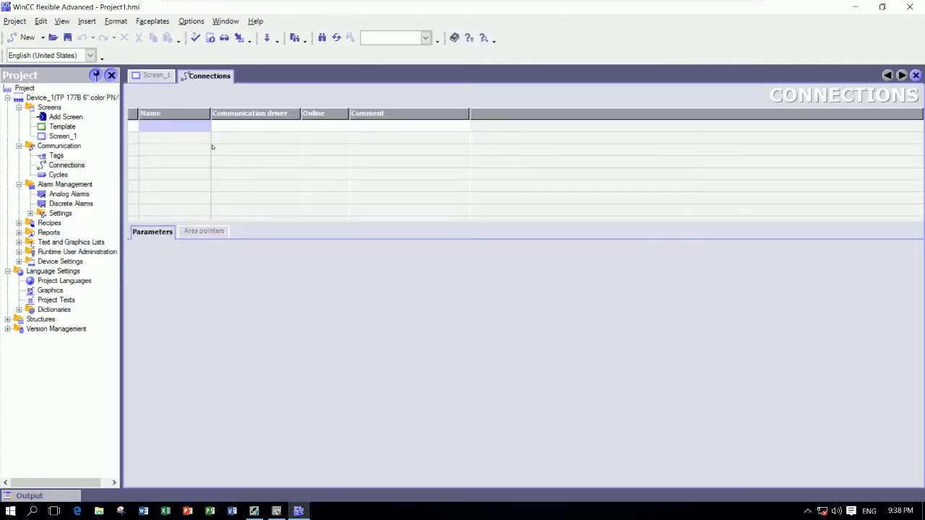
Step: Add a new connection and name it PLC S7-300
double_click(183, 129)
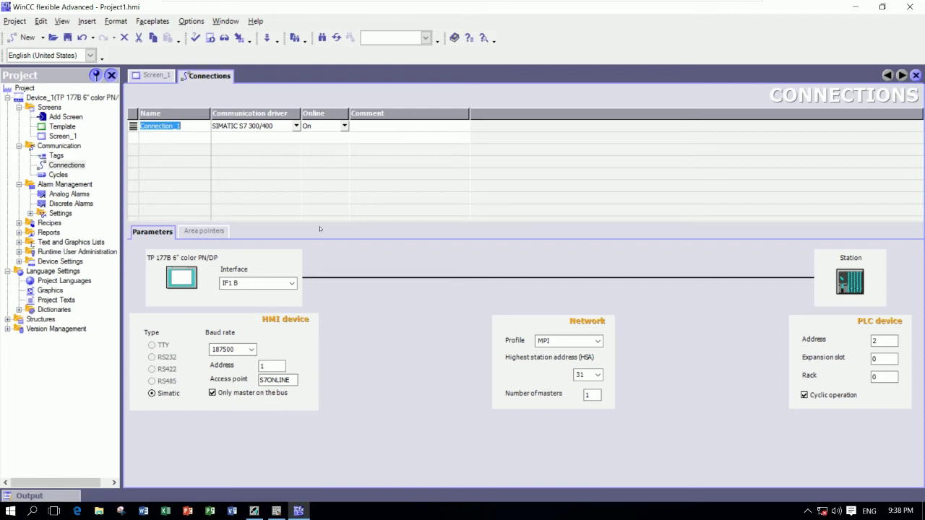
text(s7)
key(BackSpace)
key(BackSpace)
text(s7)
key(BackSpace)
key(BackSpace)
text(PLC)
text(-S7)
key(BackSpace)
key(BackSpace)
key(BackSpace)
text(S7-300)
Step: Set the PLC S7-300 connection's communication driver to SIMATIC S7 300/400 and its online state to On
click(253, 125)
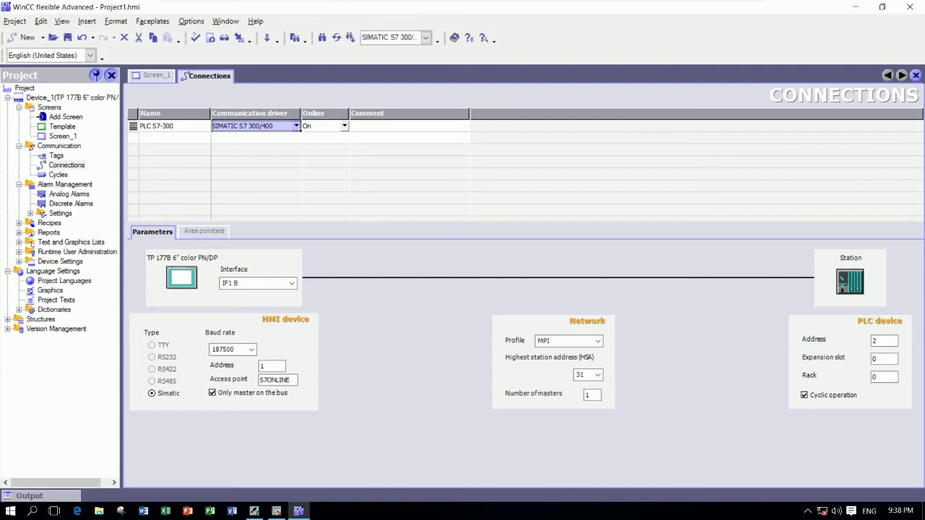
key(alt+Down)
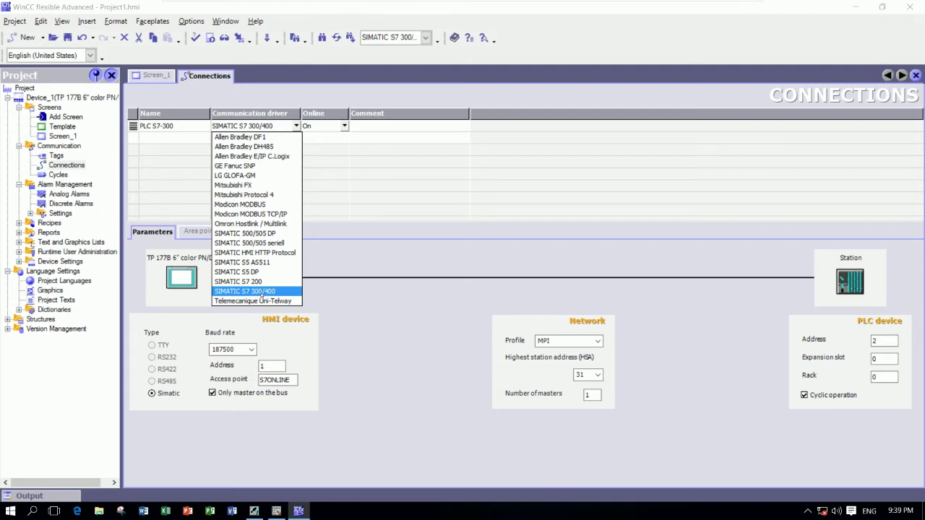
click(261, 293)
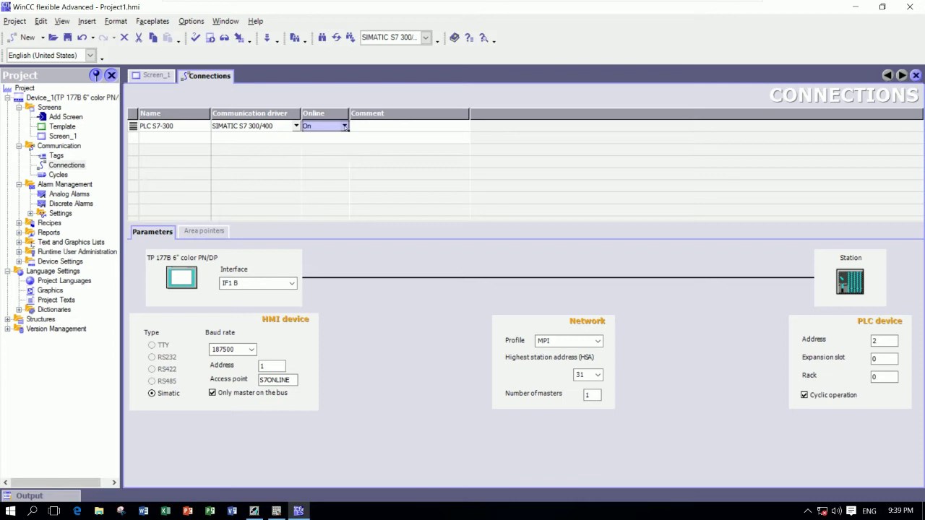
click(345, 126)
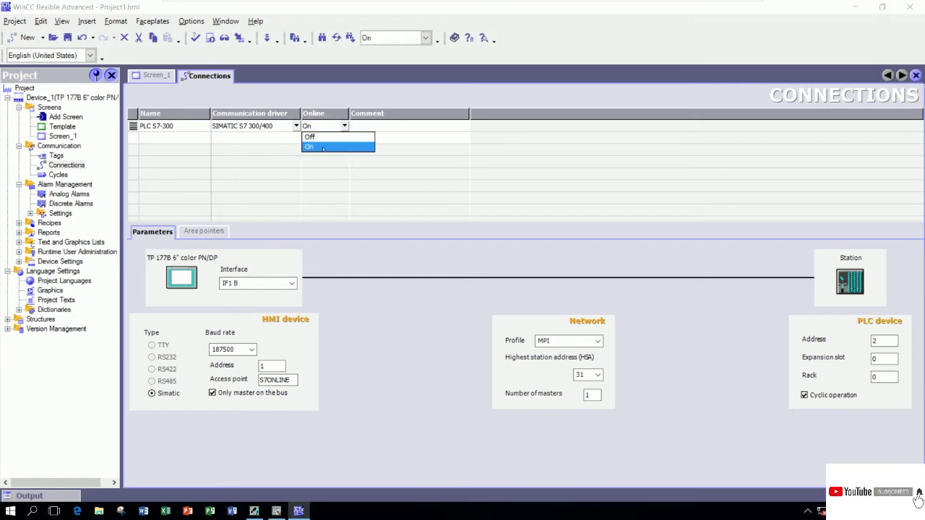
click(323, 147)
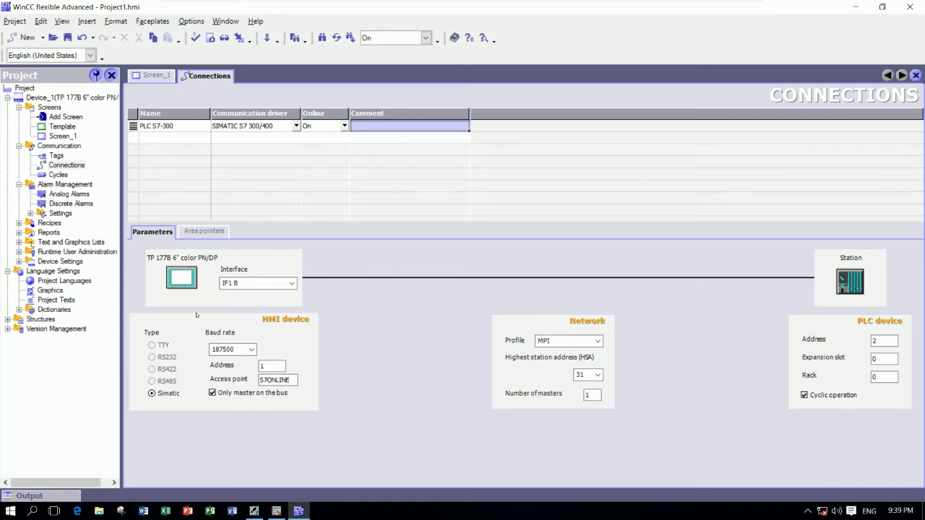
click(292, 283)
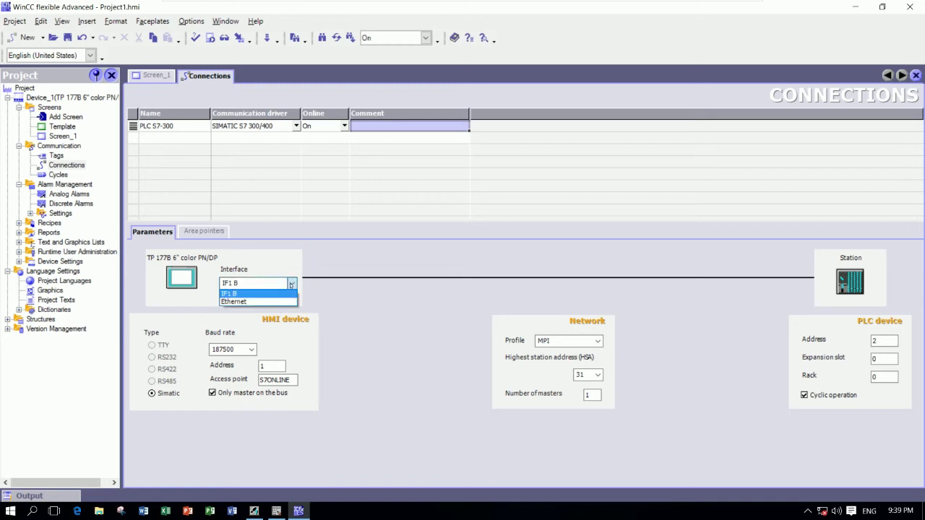
click(244, 302)
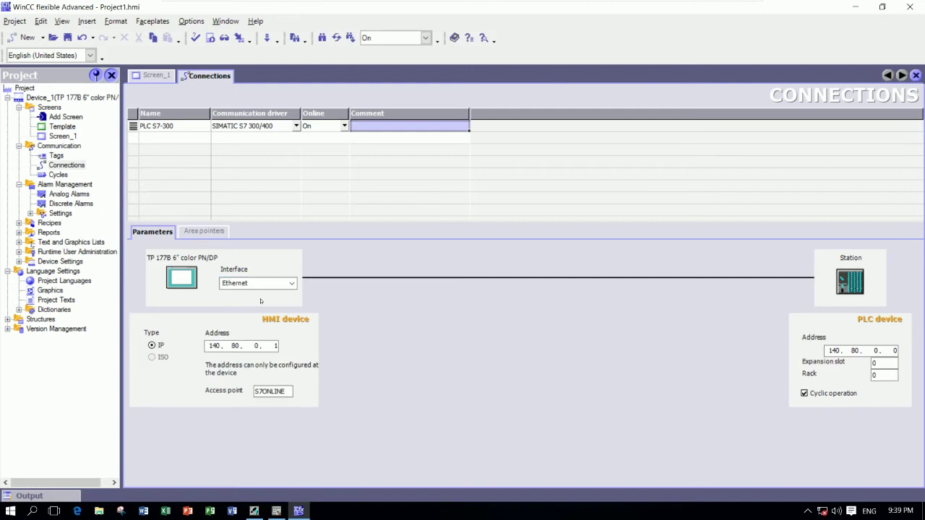
click(292, 283)
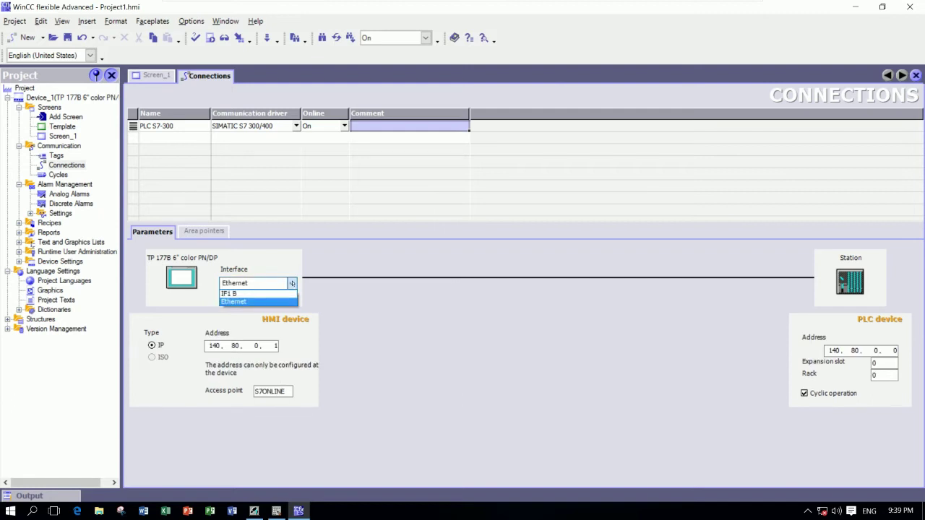
click(252, 295)
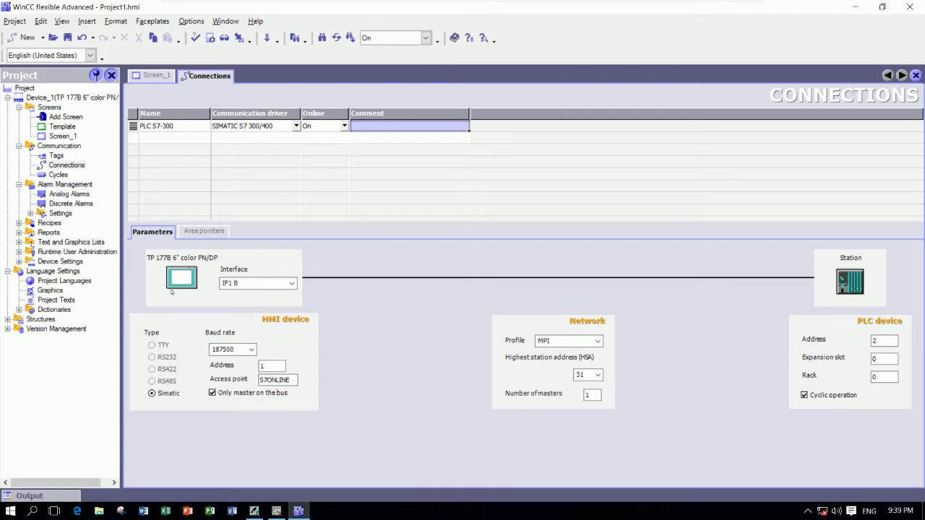
Step: Set the HMI device's interface to IF1 B and its baud rate to 187500 for the PLC connection
click(292, 283)
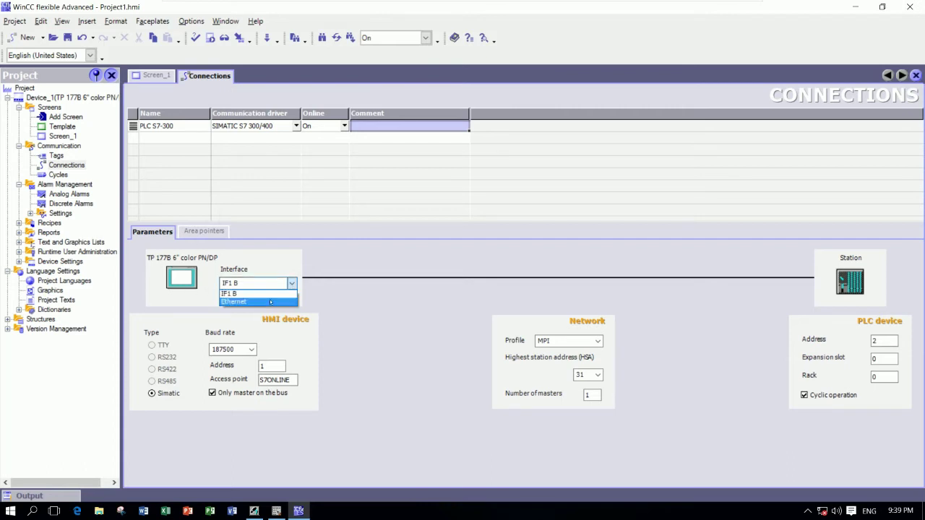
click(270, 294)
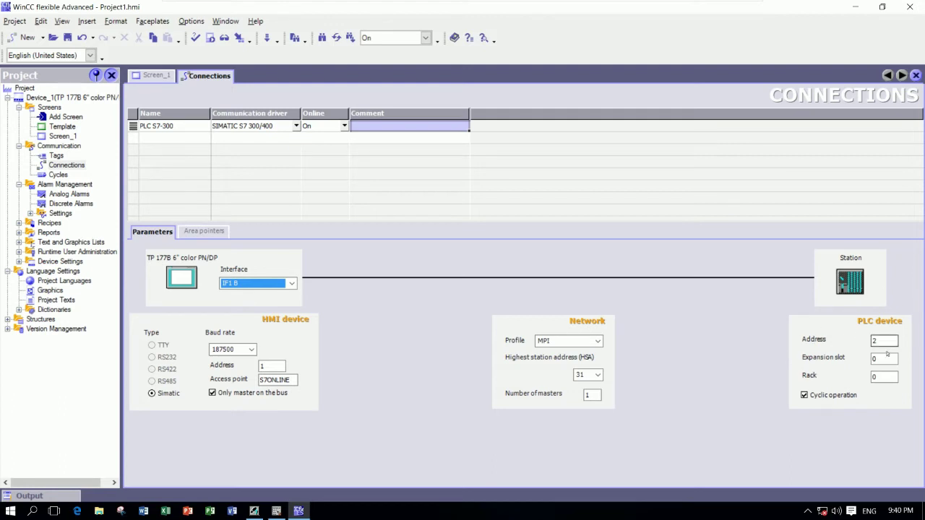
key(Tab)
click(829, 363)
click(252, 350)
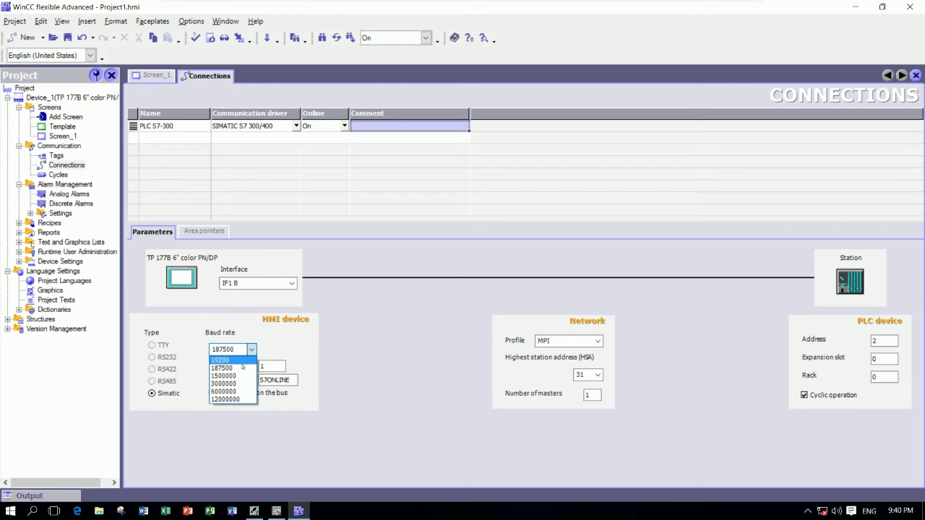
click(235, 368)
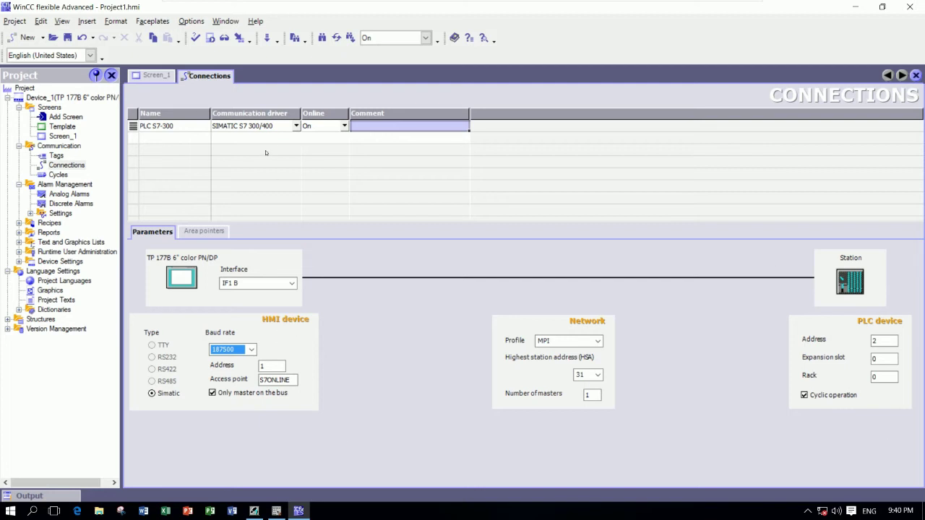
Step: Open the editor for the project's tags and shrink the WinCC flexible window from full screen to a smaller size
click(172, 76)
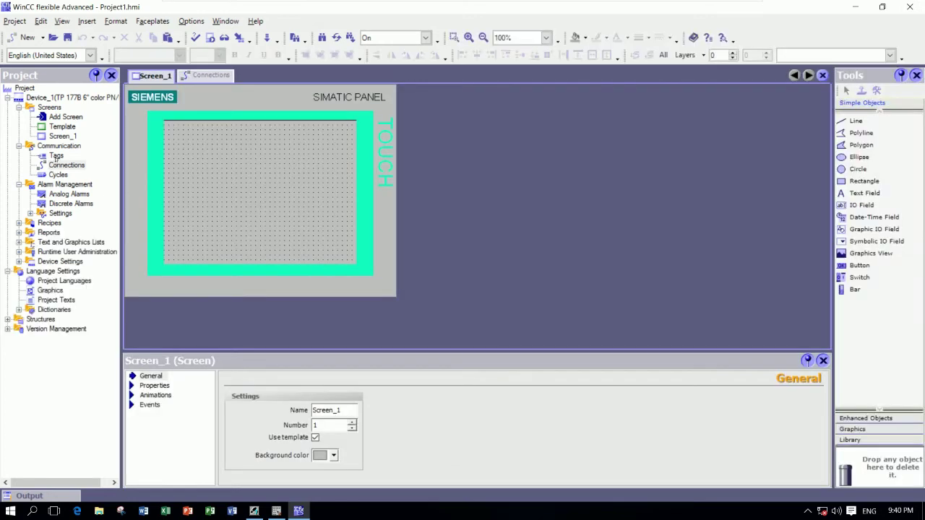
click(57, 156)
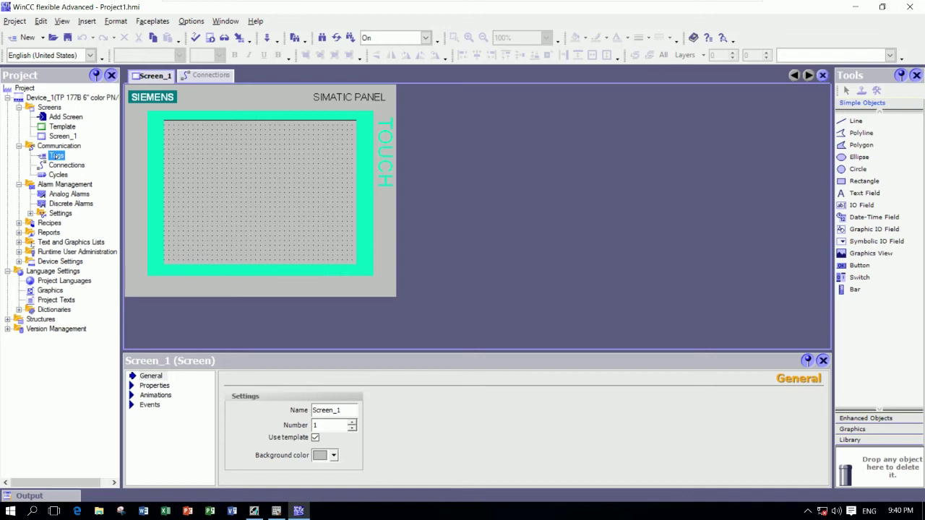
right_click(56, 156)
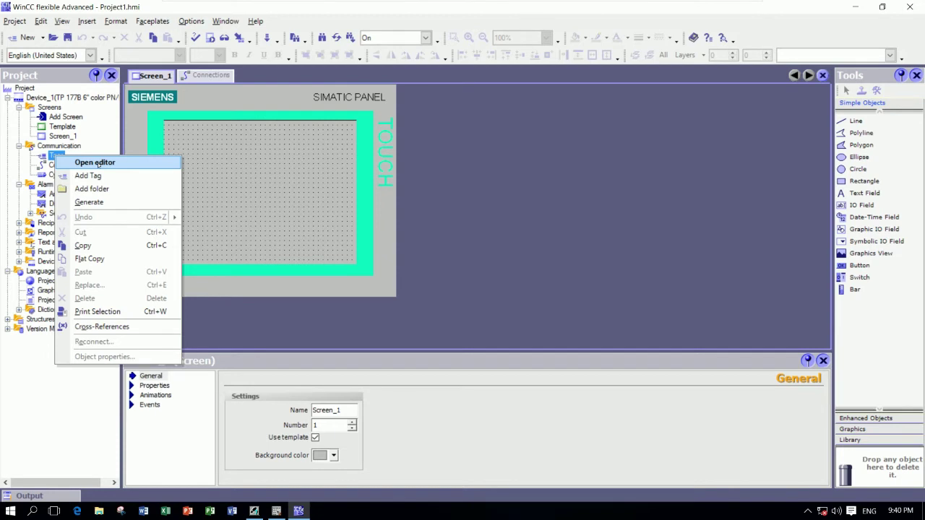
click(94, 162)
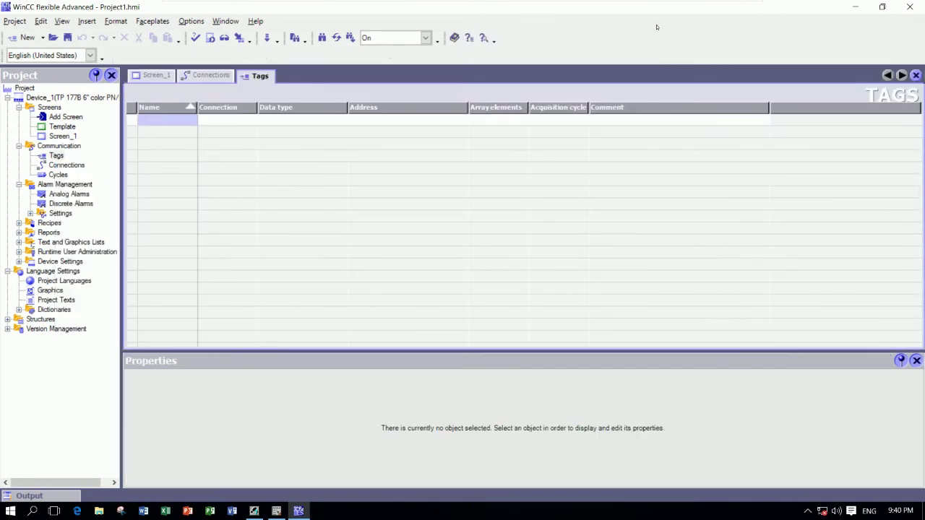
click(883, 6)
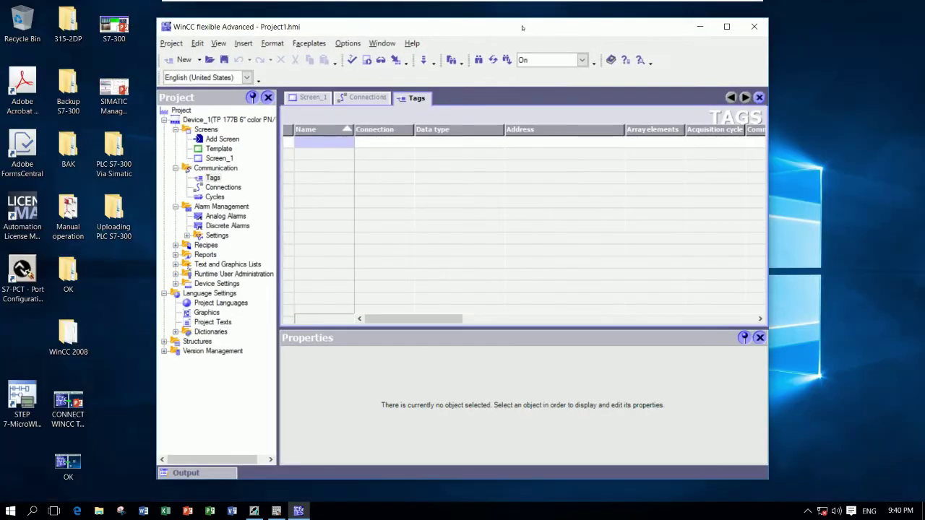
Step: Place the WinCC flexible window beside the OB1 ladder program in LAD/STL/FBD so that both stay in view
drag(522, 29, 636, 29)
click(276, 511)
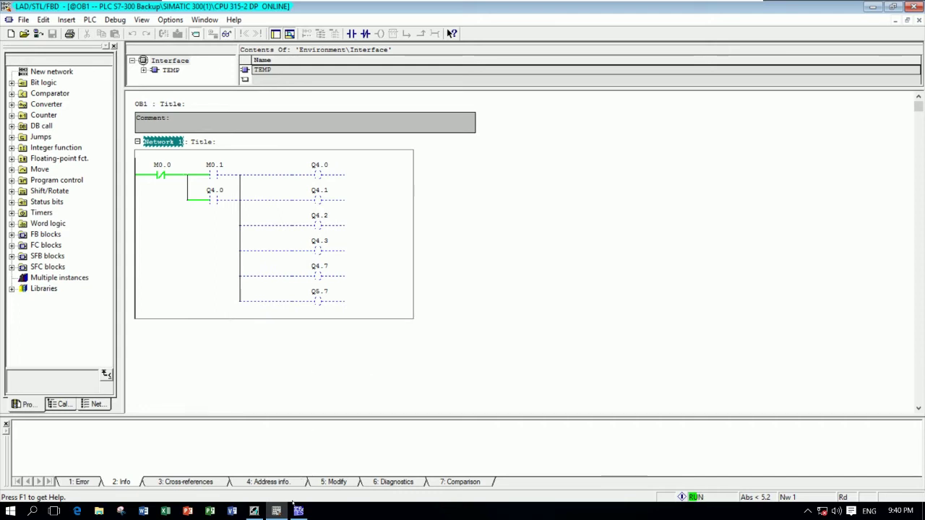
click(298, 511)
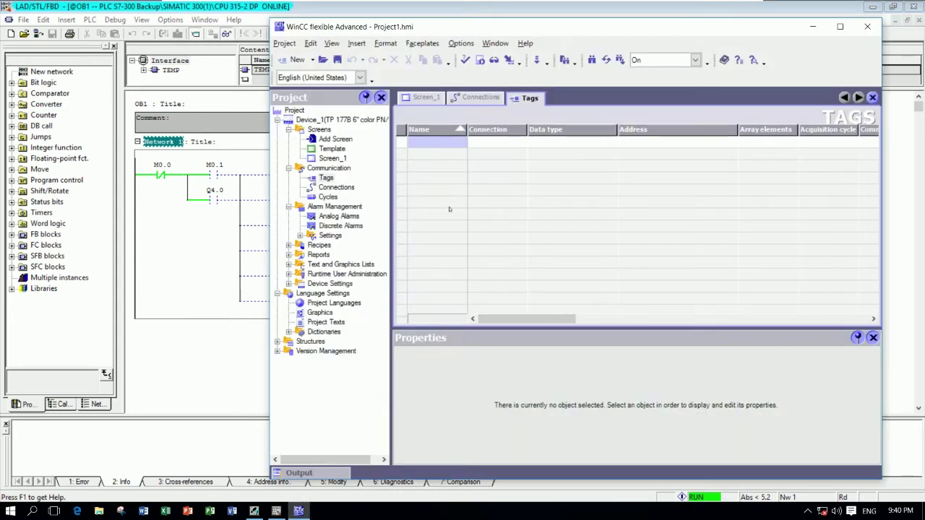
drag(502, 34, 602, 19)
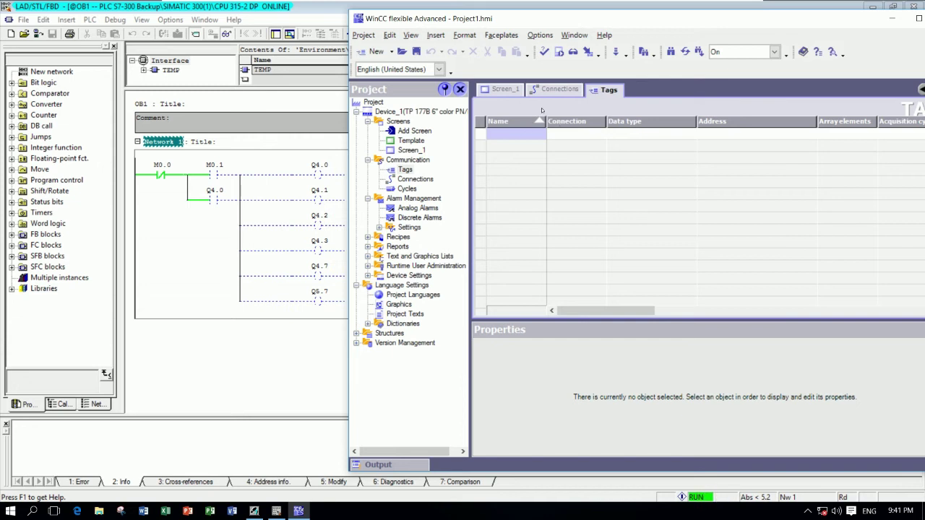
Step: Add a tag named STOP to the project's tag table and set its data type to Bool
click(560, 90)
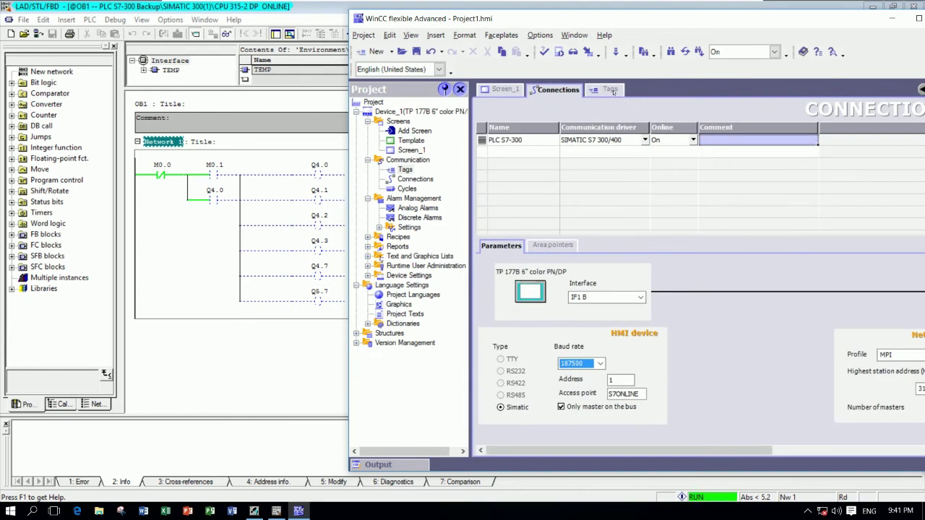
click(612, 90)
double_click(524, 134)
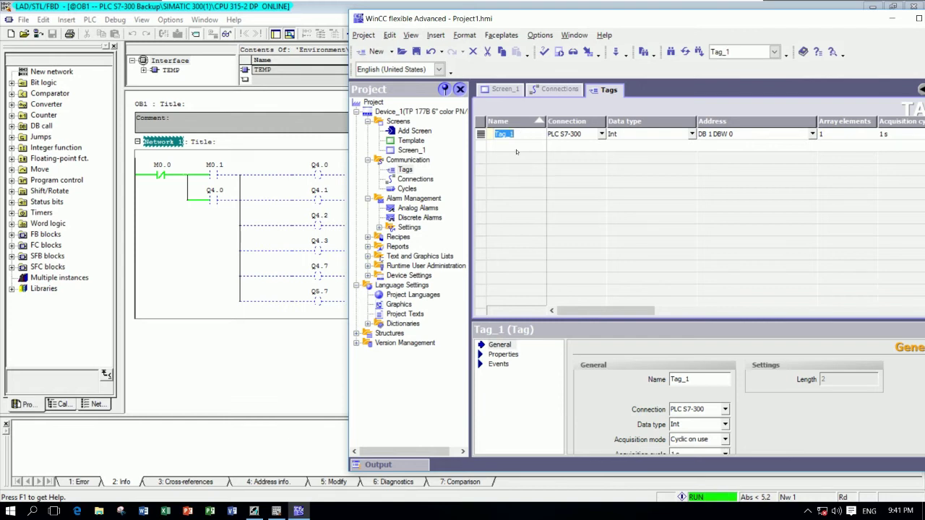
text(STOP)
key(Return)
click(692, 134)
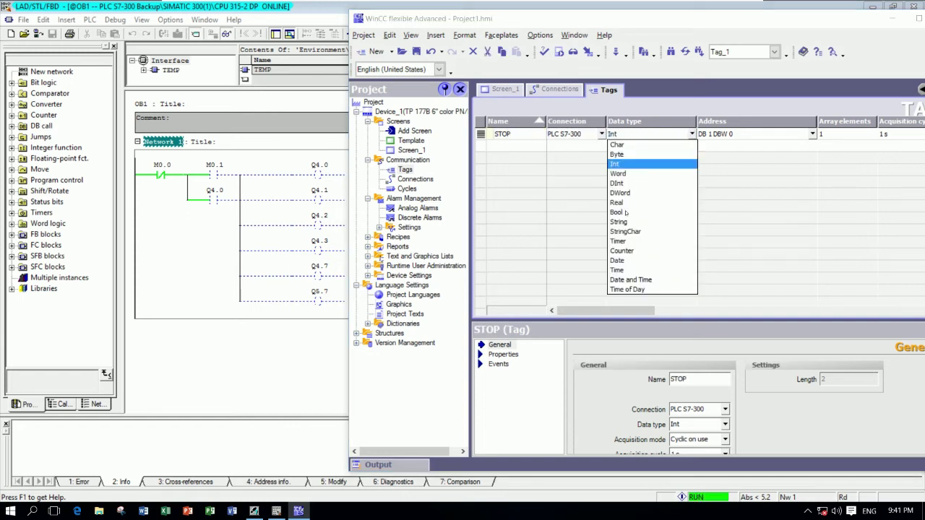
click(618, 212)
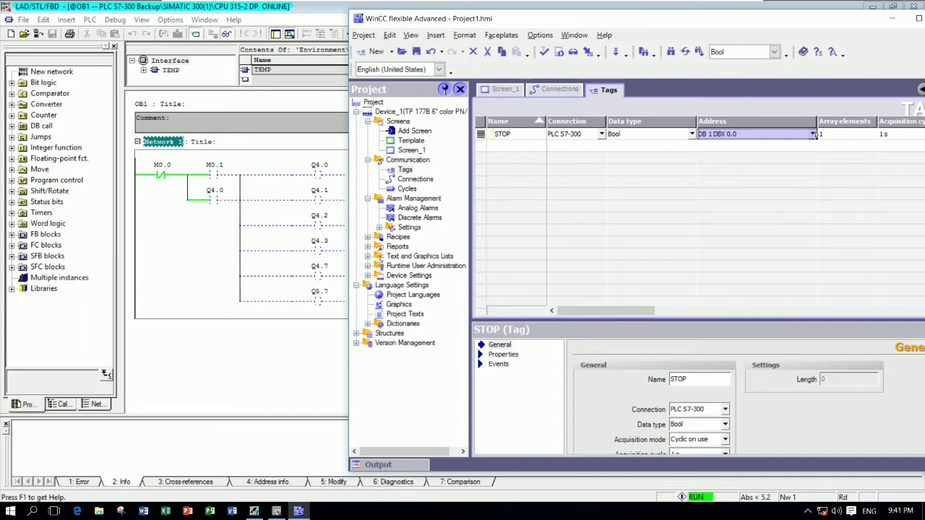
Step: Set the STOP tag's address to range M, byte 0, bit 0
click(813, 134)
click(816, 153)
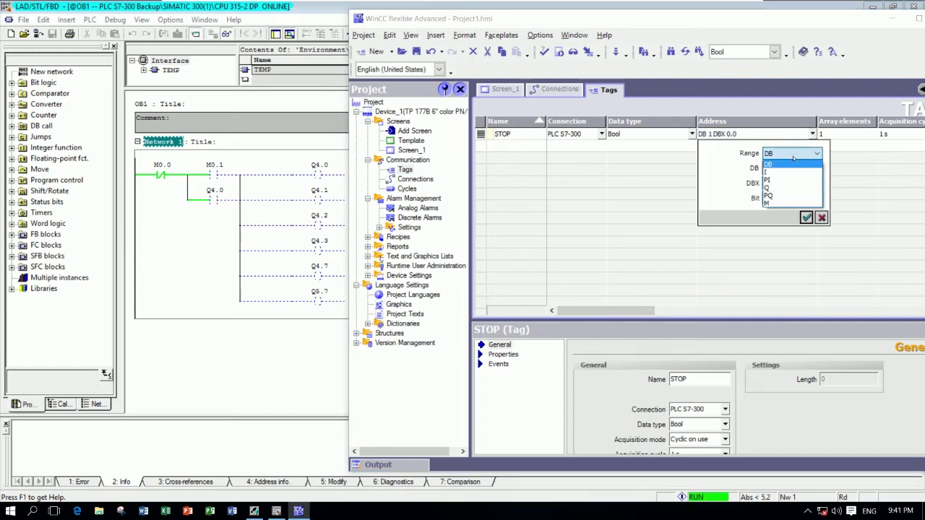
click(775, 203)
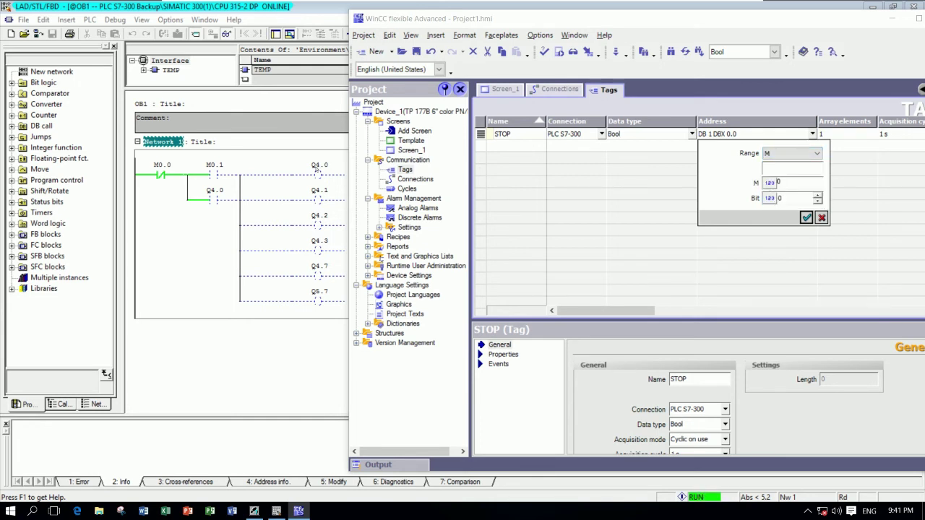
click(791, 180)
key(Tab)
click(806, 217)
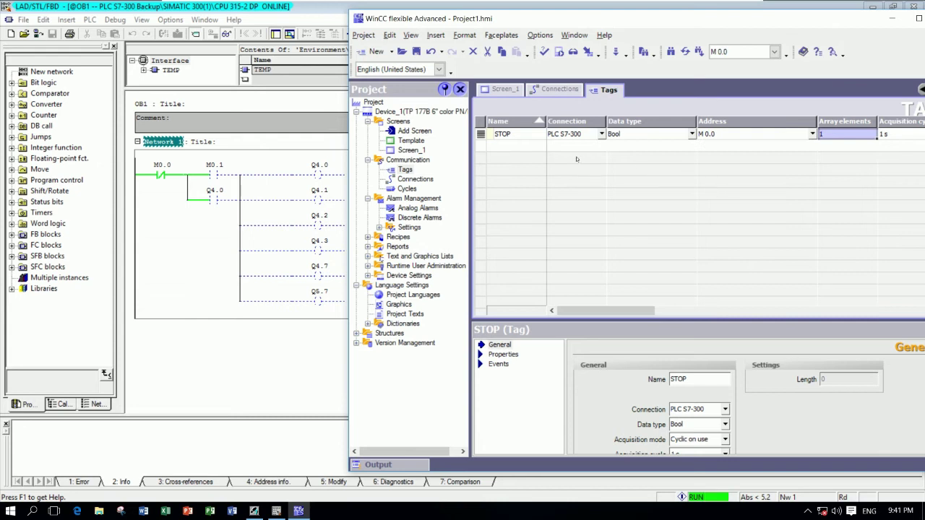
Step: Add a Bool tag named START with address M 0.1 below the STOP tag
click(526, 150)
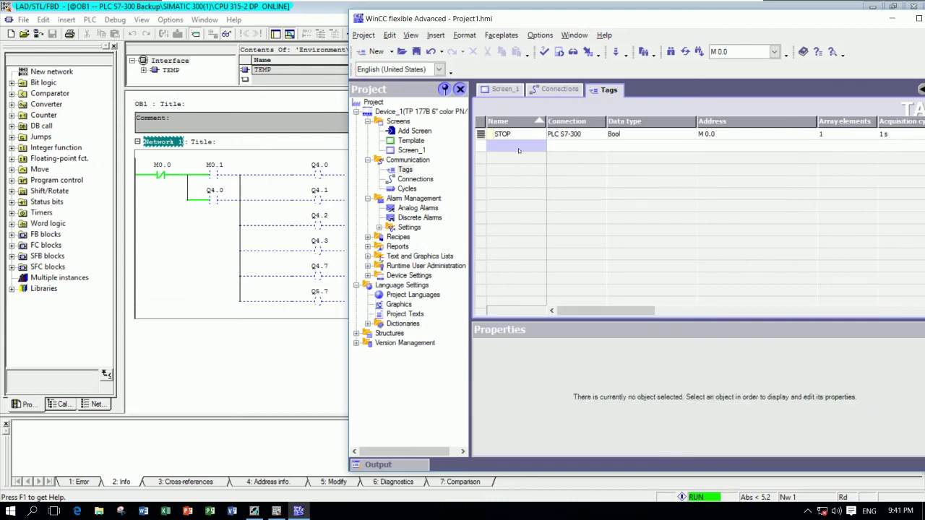
double_click(519, 148)
click(518, 145)
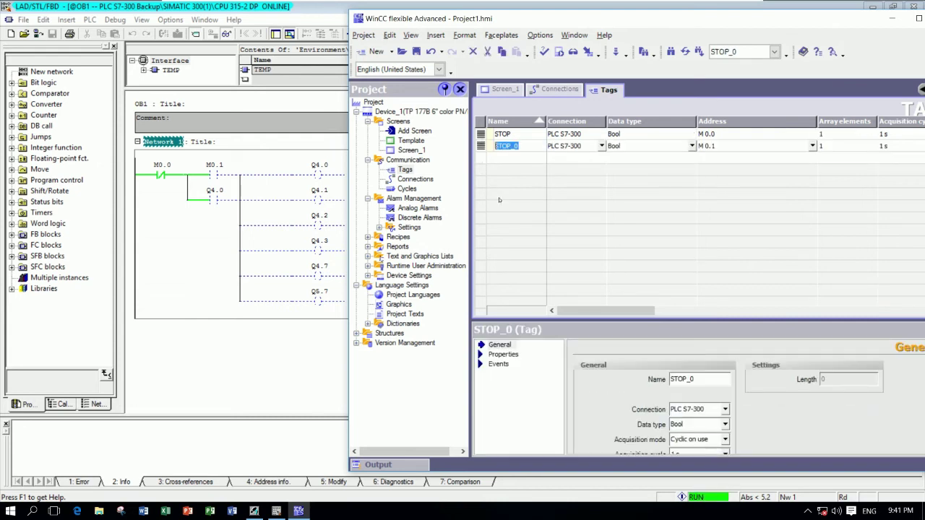
text(START)
key(Tab)
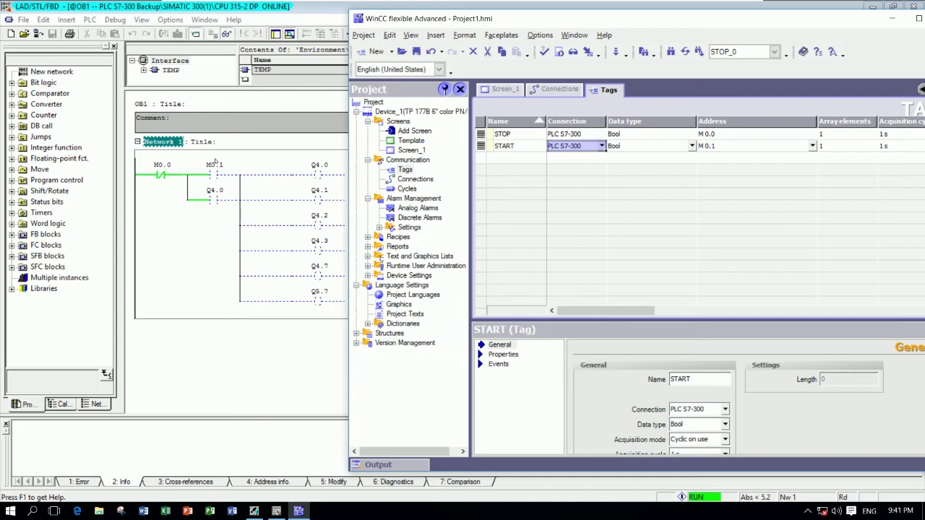
click(706, 147)
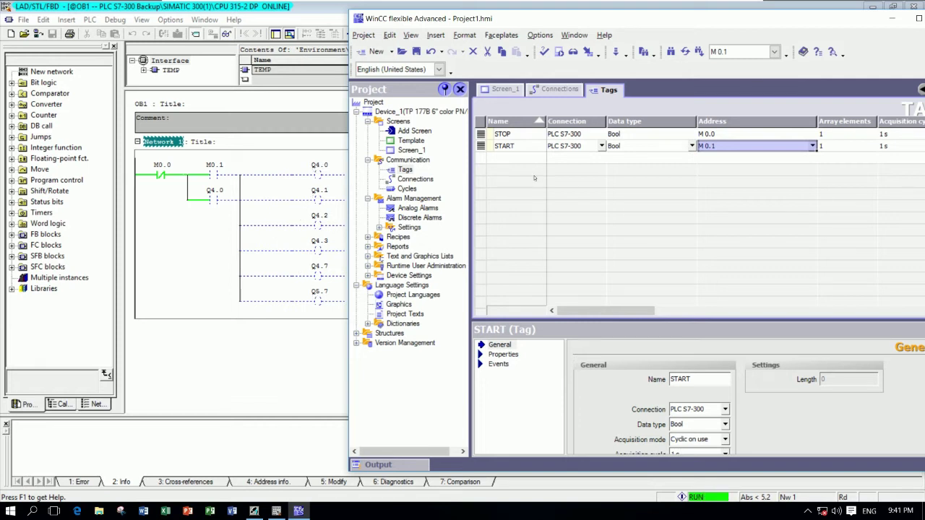
Step: Add a Bool tag named Q4.0 below the START tag
double_click(514, 158)
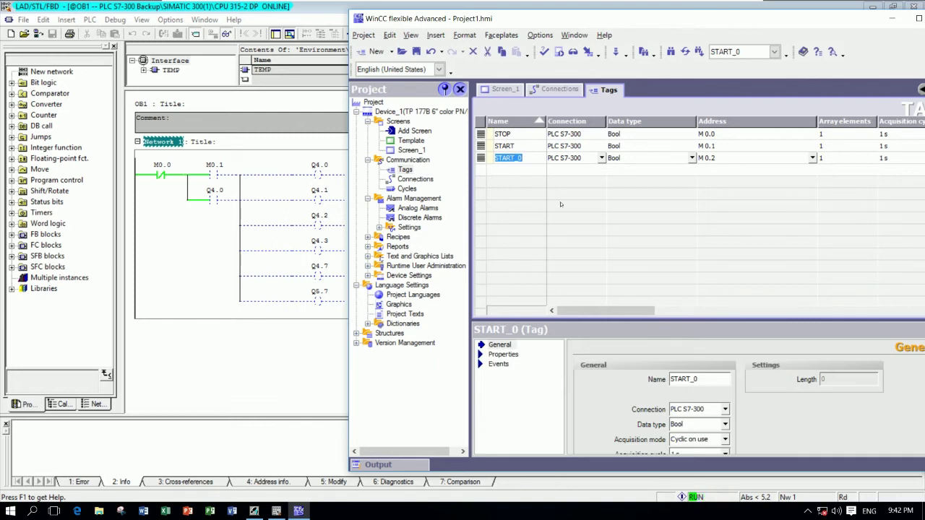
text(Q4.)
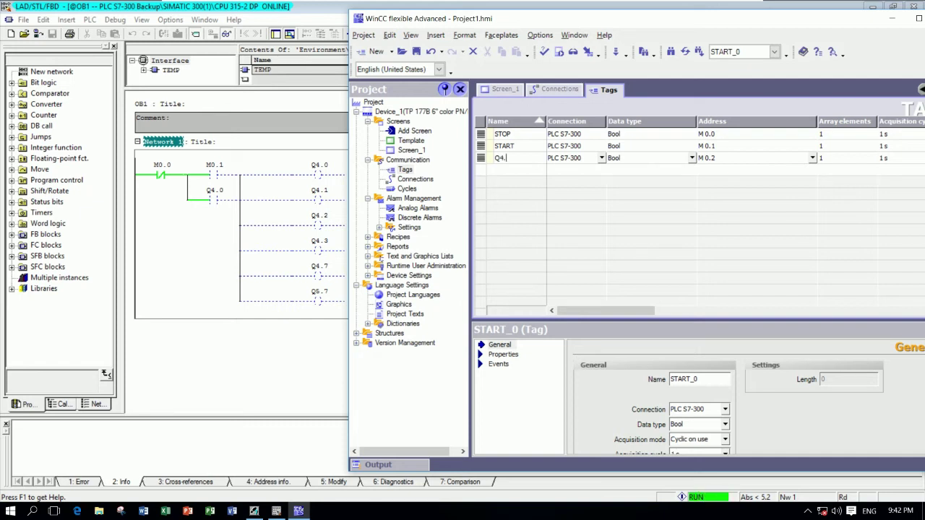
text(0)
key(Tab)
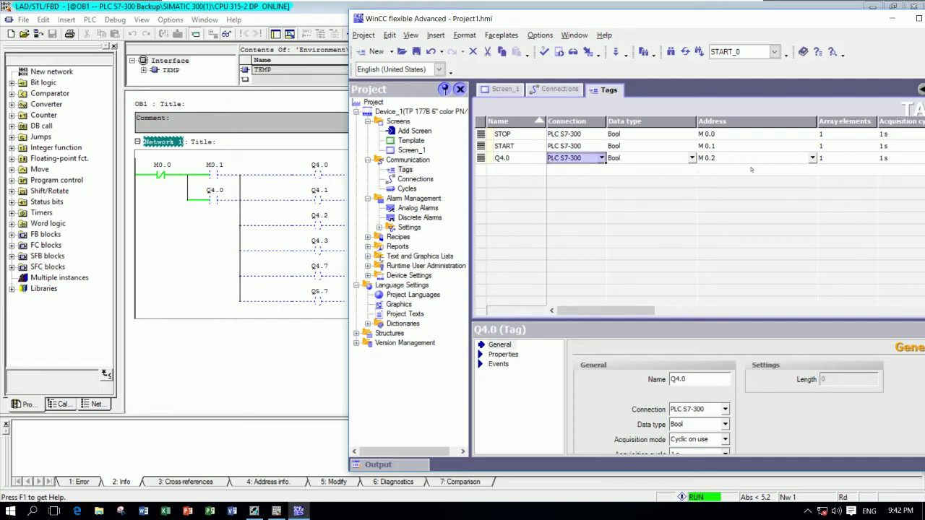
Step: Set the Q4.0 tag's address to range Q, byte 4, bit 0
click(772, 159)
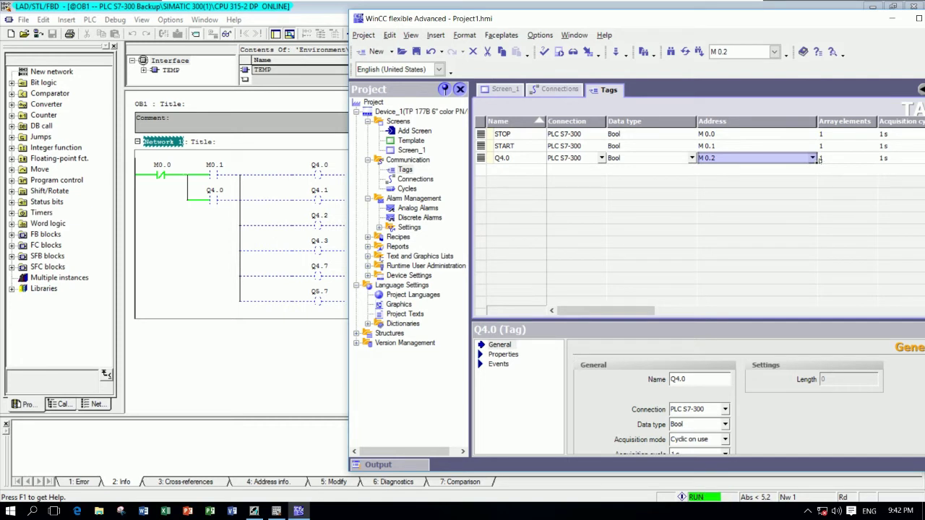
click(813, 159)
click(794, 177)
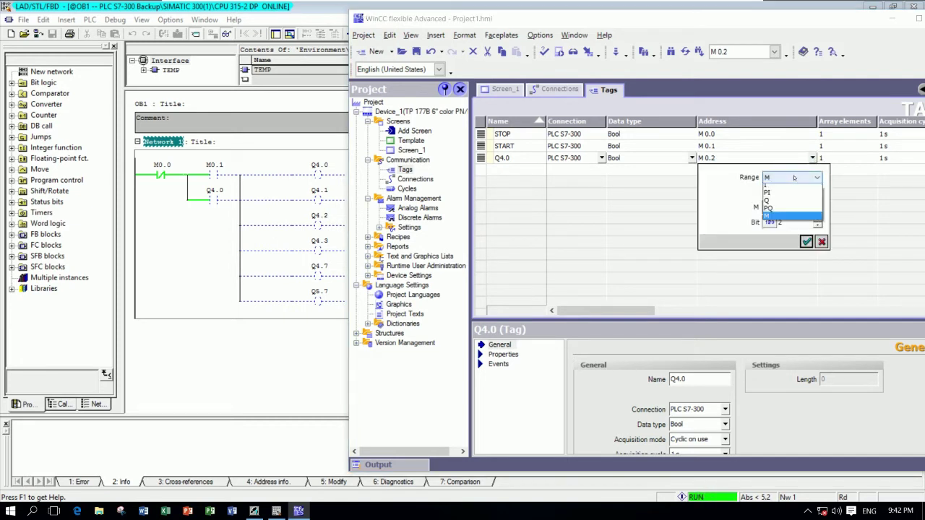
click(790, 201)
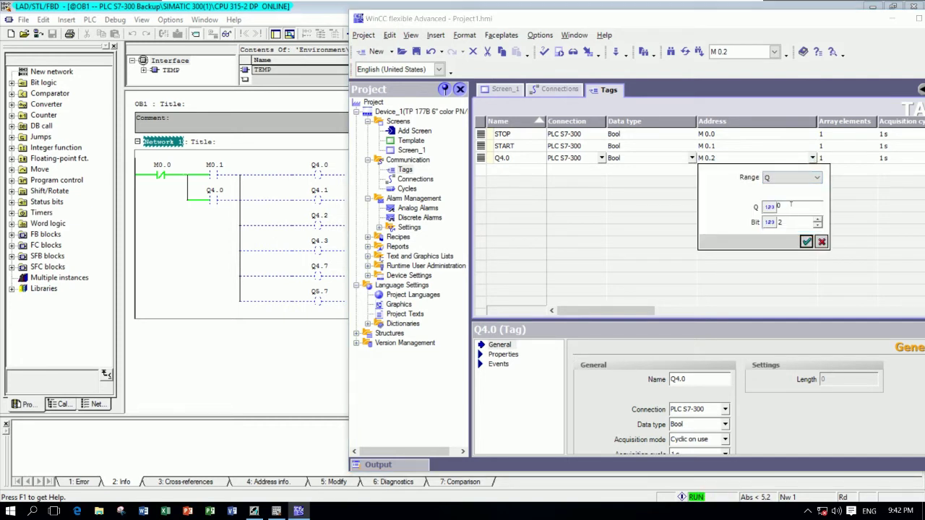
double_click(780, 206)
text(4)
click(786, 221)
double_click(784, 221)
text(0)
click(806, 241)
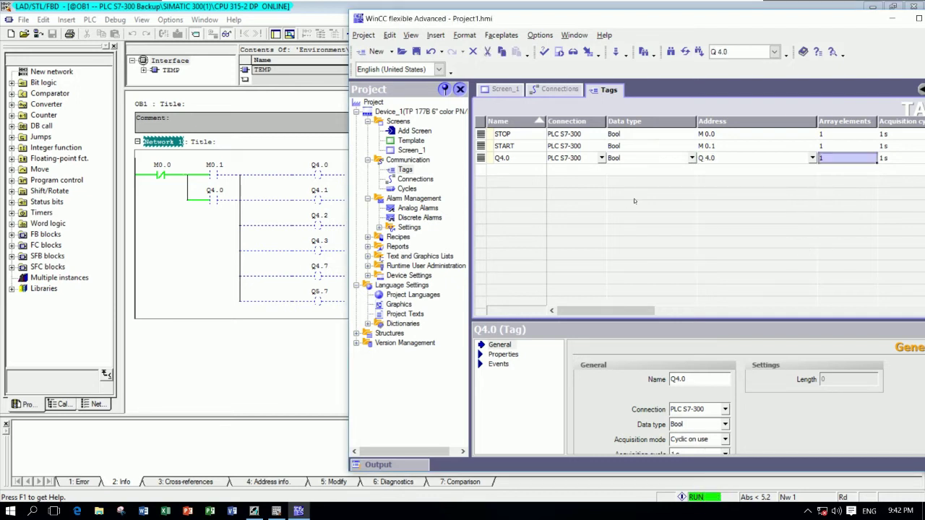
Step: Extend the Q4.0 tag into the row below and name the new tag Q4.1, with address Q 4.1
click(516, 160)
drag(515, 160, 515, 170)
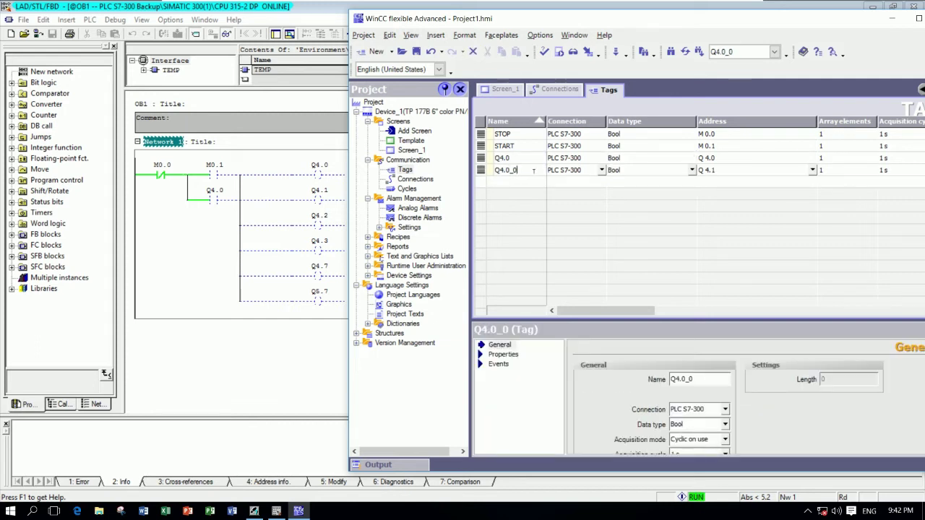
key(BackSpace)
key(BackSpace)
text(1)
key(Tab)
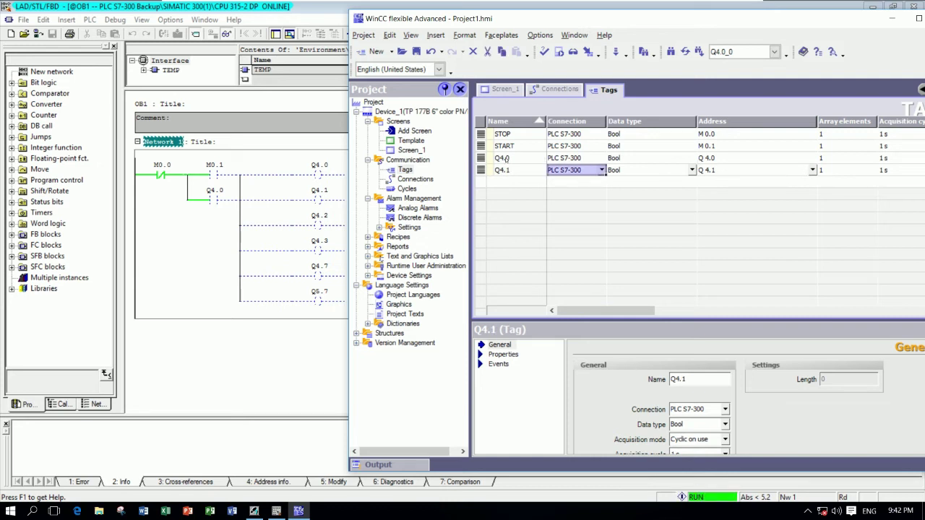
Step: Add two more Bool output tags named Q4.2 and Q4.3 with addresses Q 4.2 and Q 4.3
double_click(506, 182)
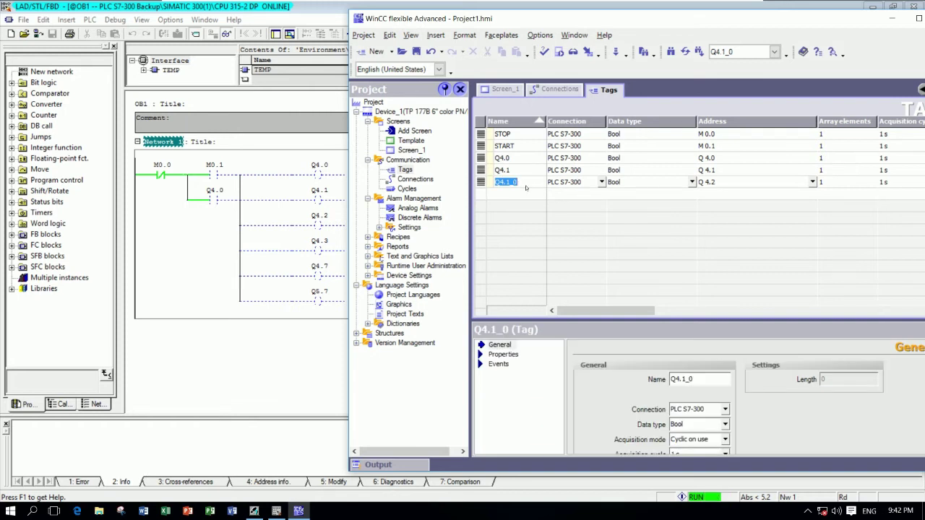
text(Q4.2)
key(Tab)
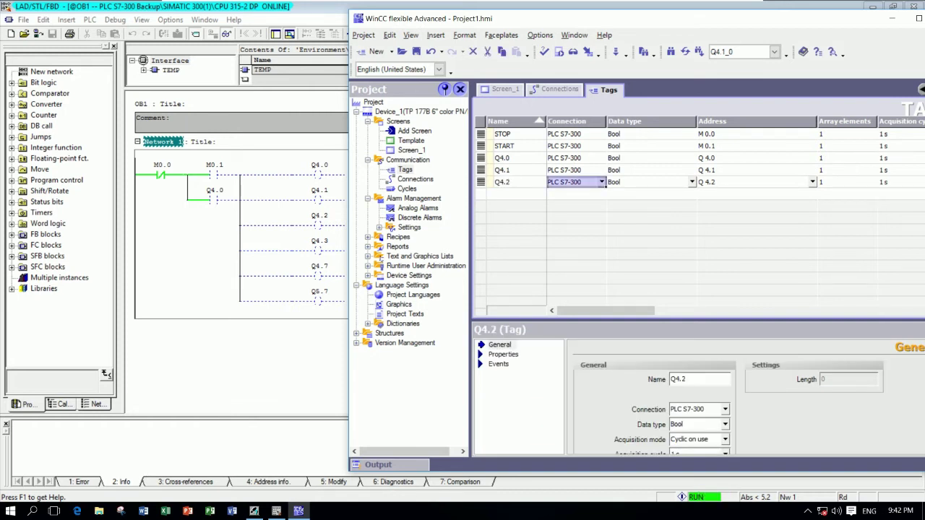
double_click(502, 197)
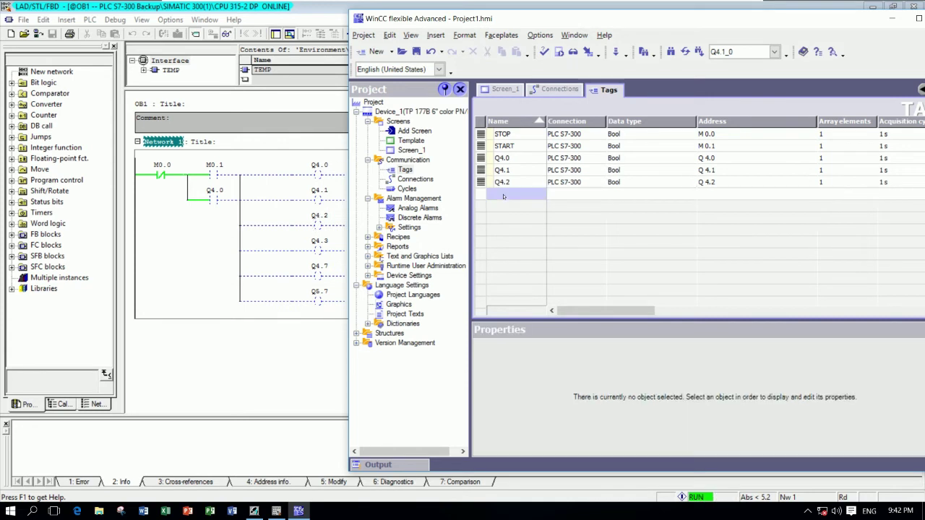
text(Q4.3)
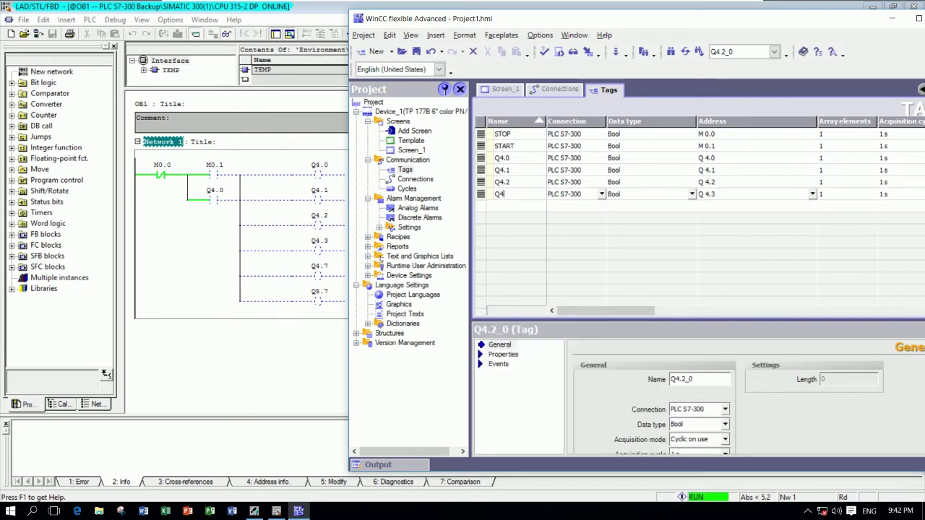
key(Tab)
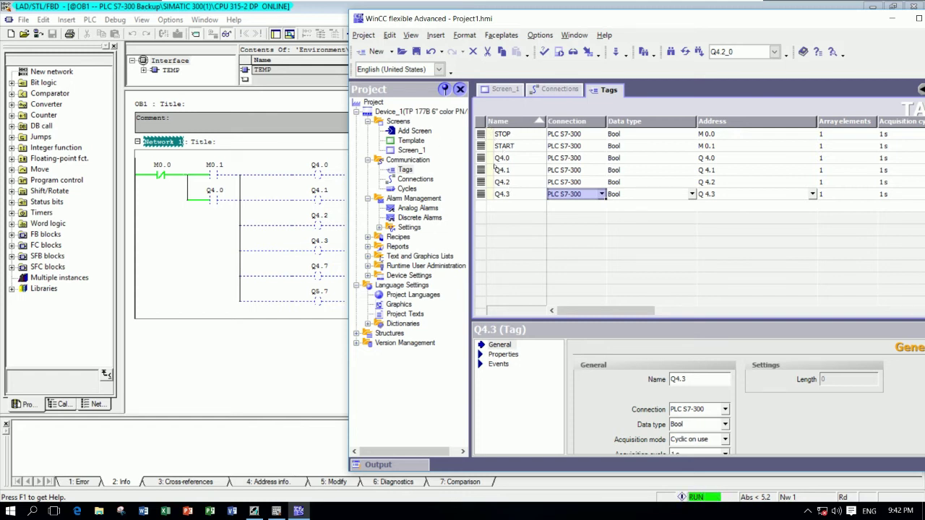
Step: Add a Bool tag named Q4.7 and set its address to range Q, byte 4, bit 7
double_click(513, 217)
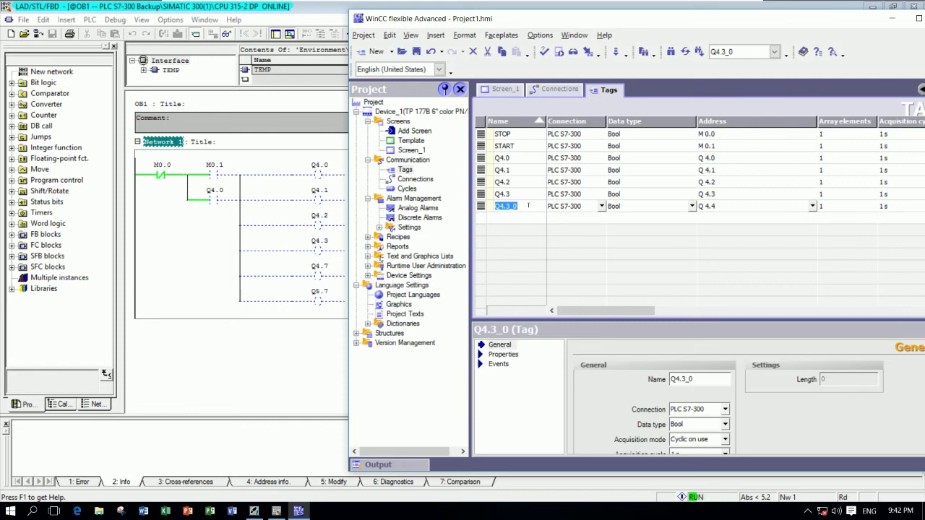
text(Q4.7)
key(Tab)
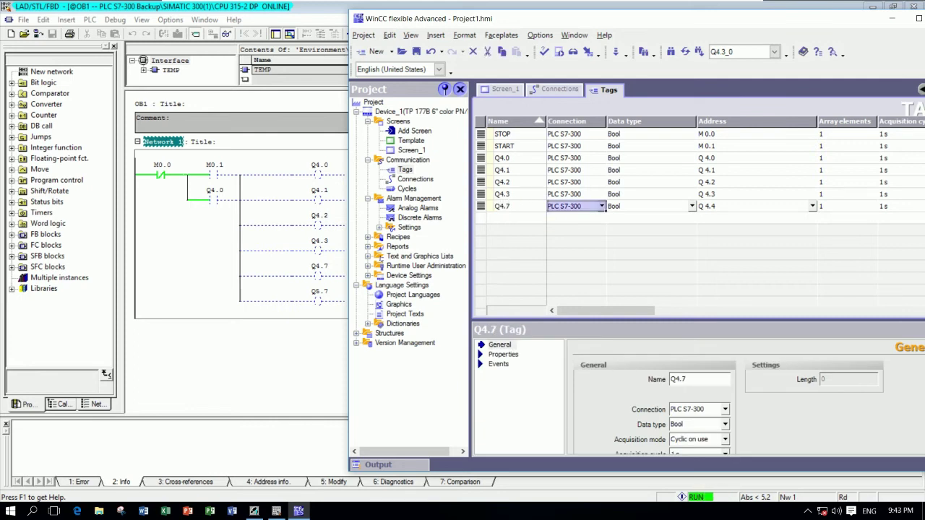
click(809, 208)
click(811, 208)
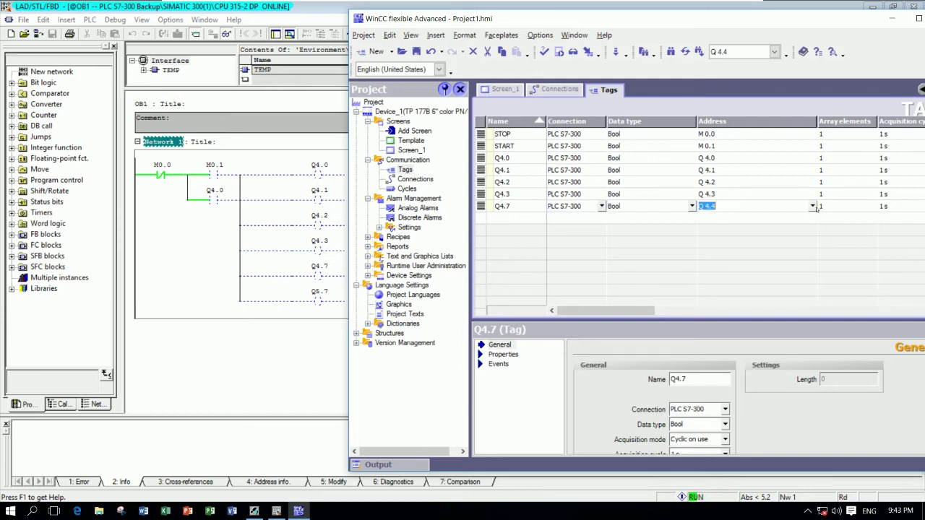
click(812, 206)
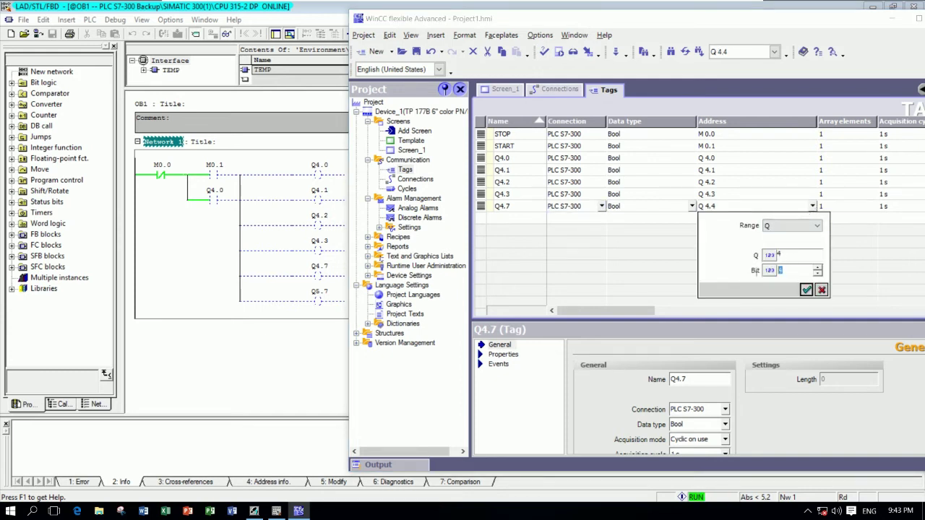
click(806, 289)
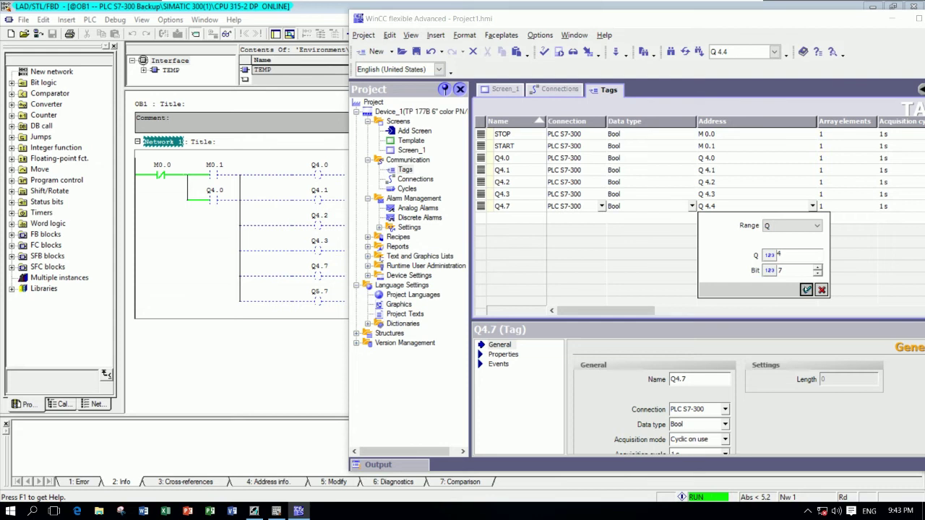
Step: Add a Bool tag named Q5.7 and set its address to Q 5.7
double_click(515, 221)
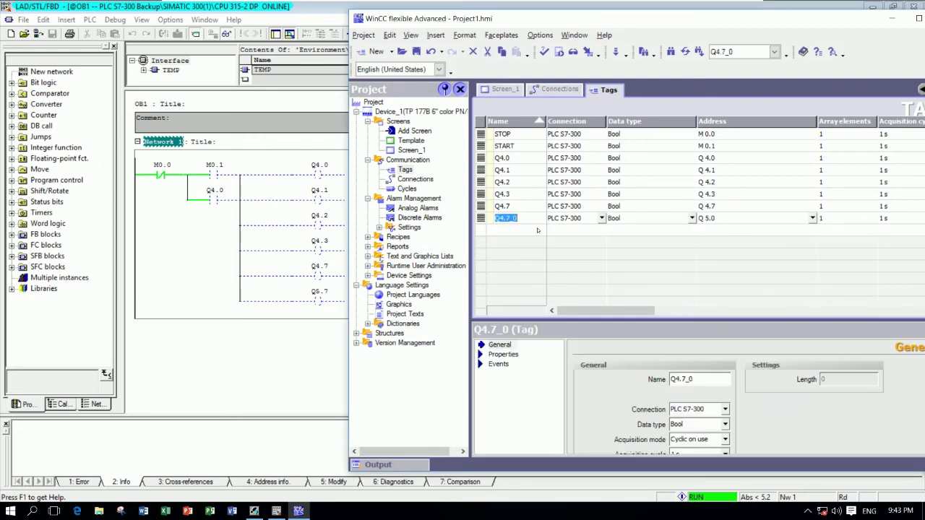
text(Q5.7)
key(Tab)
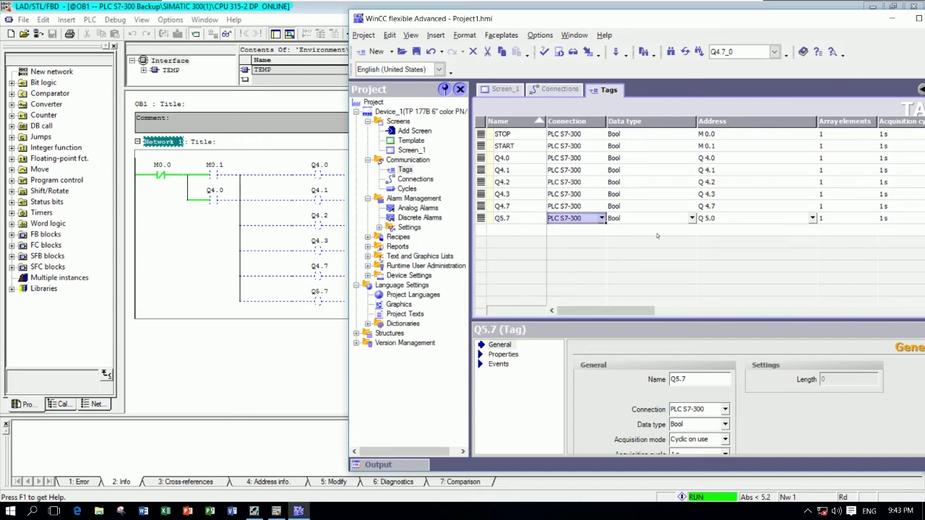
click(817, 222)
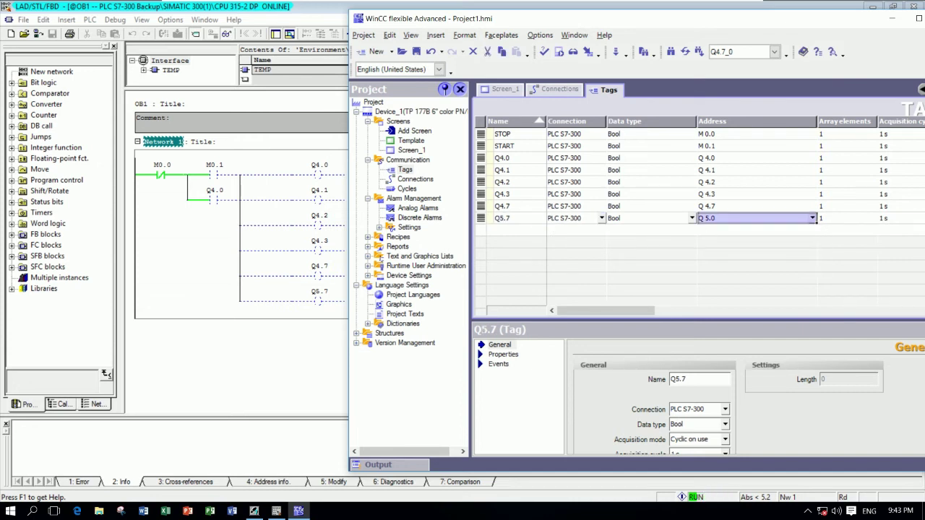
click(812, 218)
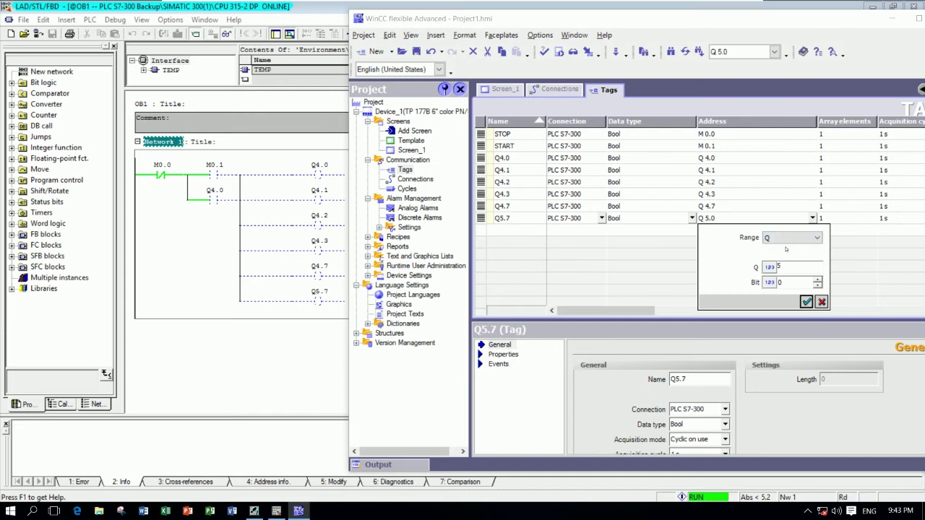
key(Tab)
text(7)
click(807, 301)
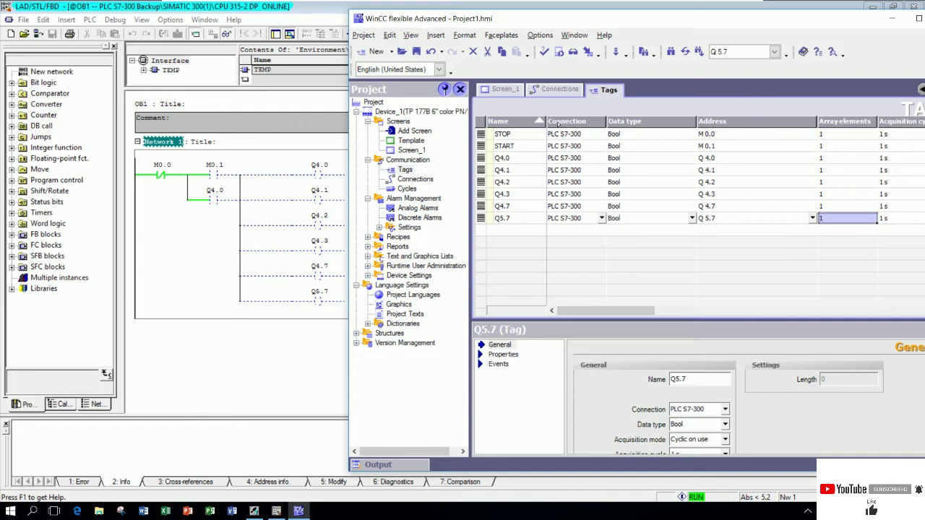
Step: Place a button on the lower part of Screen_1 and set its OFF text to STOP
click(503, 89)
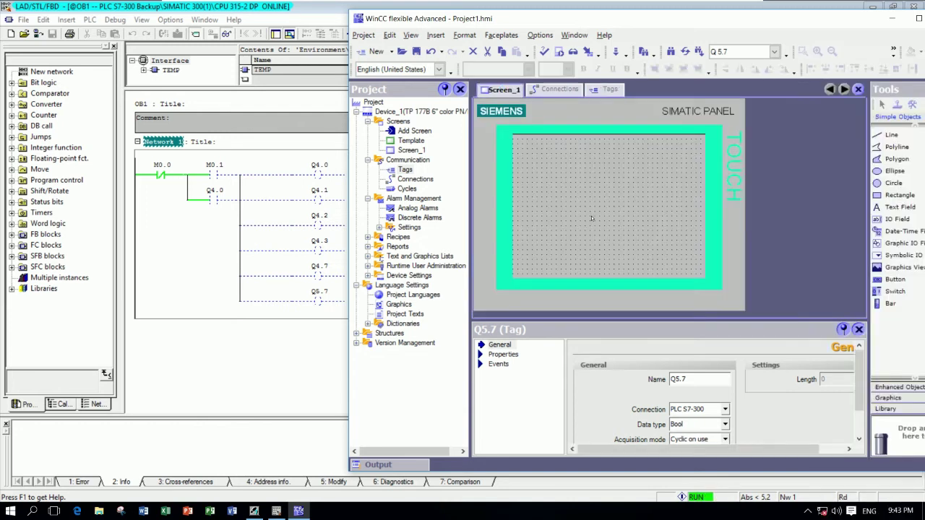
drag(662, 24, 654, 24)
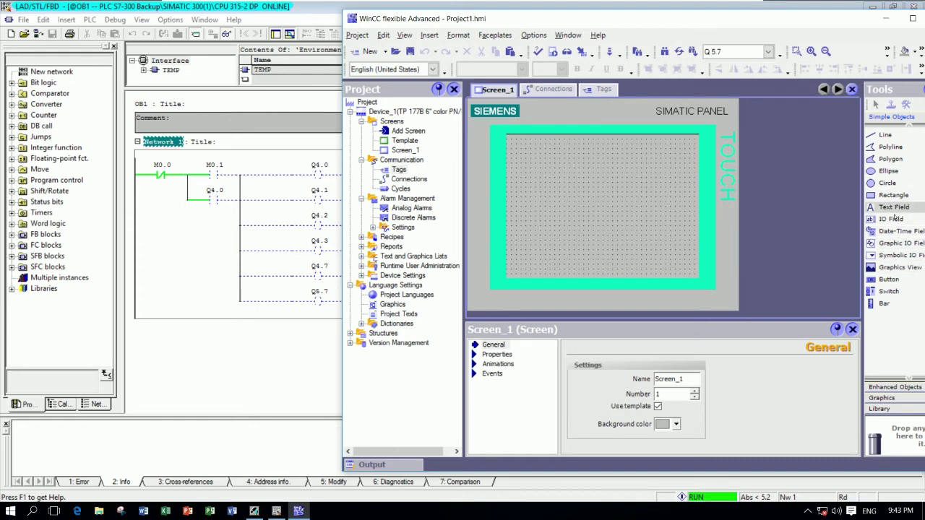
drag(888, 279, 588, 250)
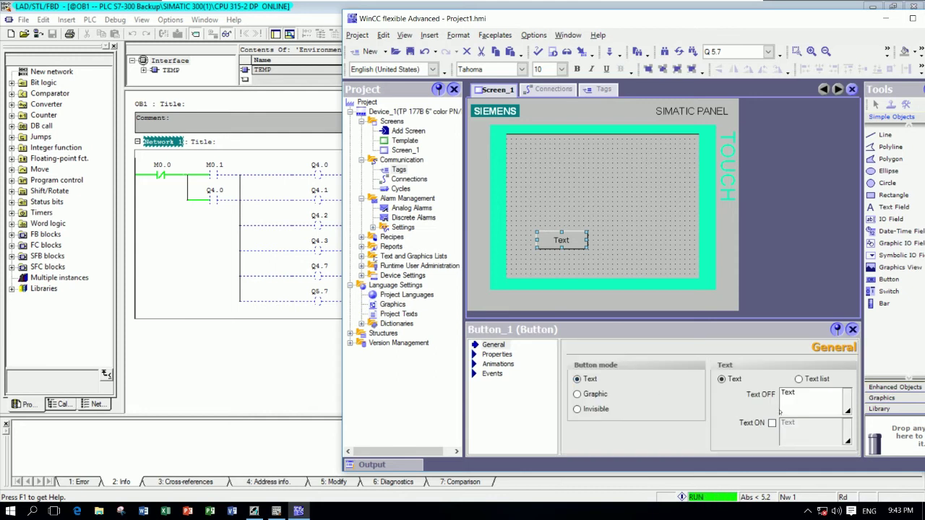
click(802, 390)
text(STOP)
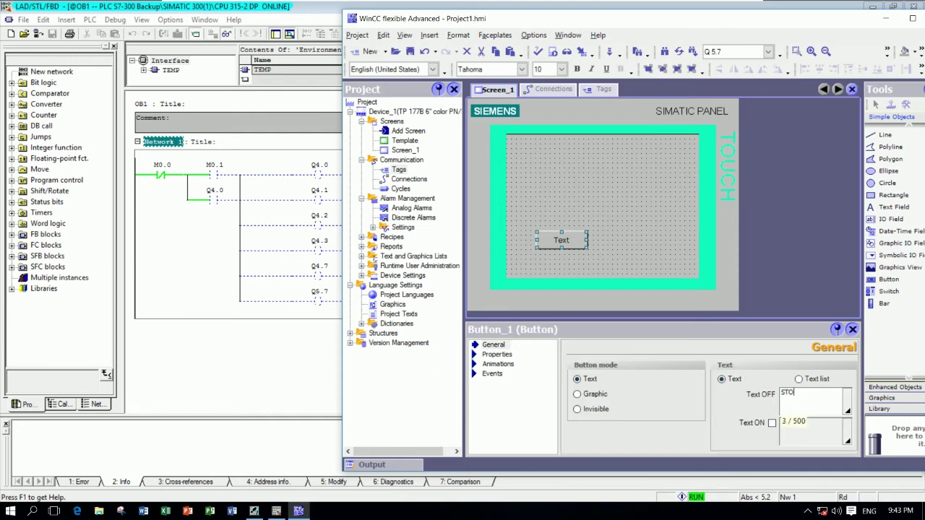
click(620, 262)
click(561, 240)
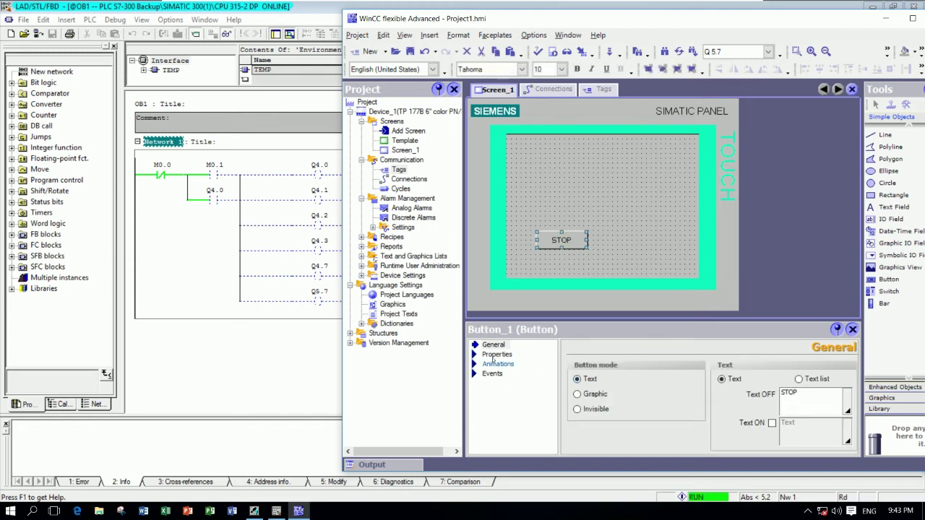
Step: Set the STOP button's background color to red
click(497, 354)
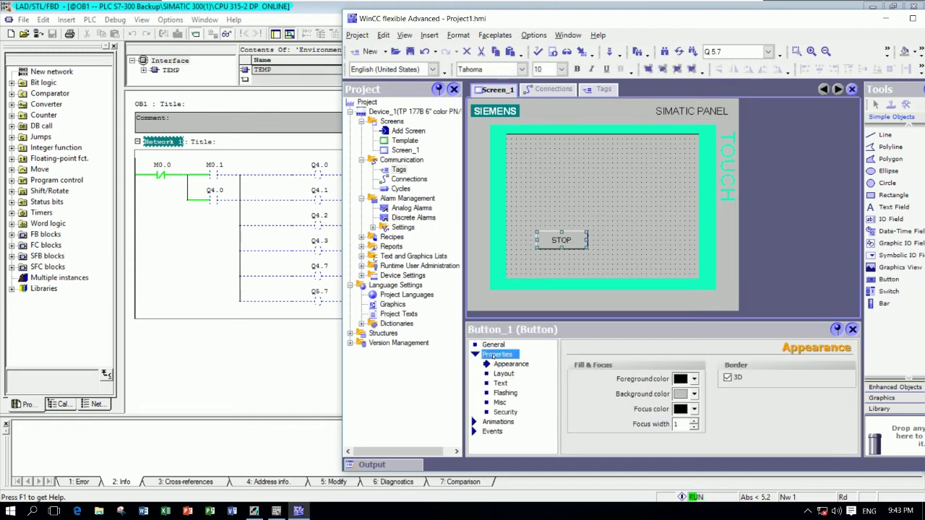
click(694, 409)
click(679, 427)
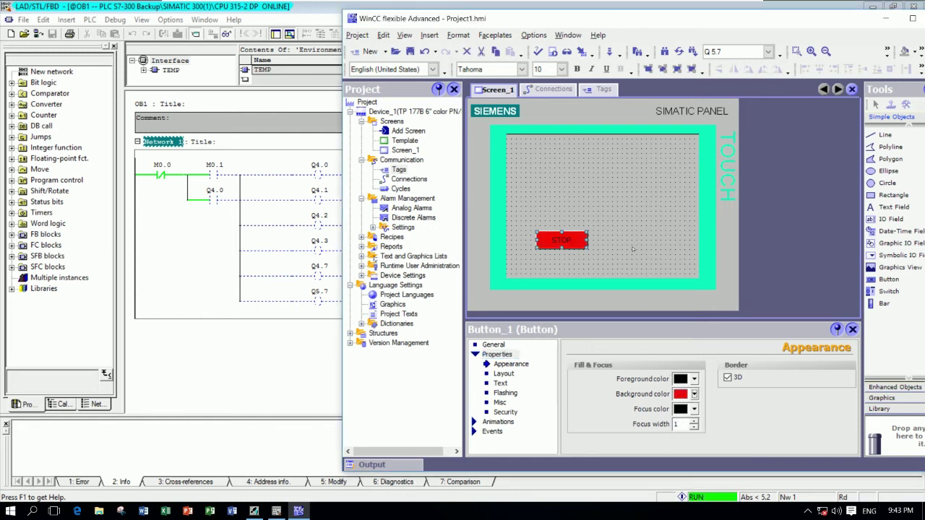
click(613, 245)
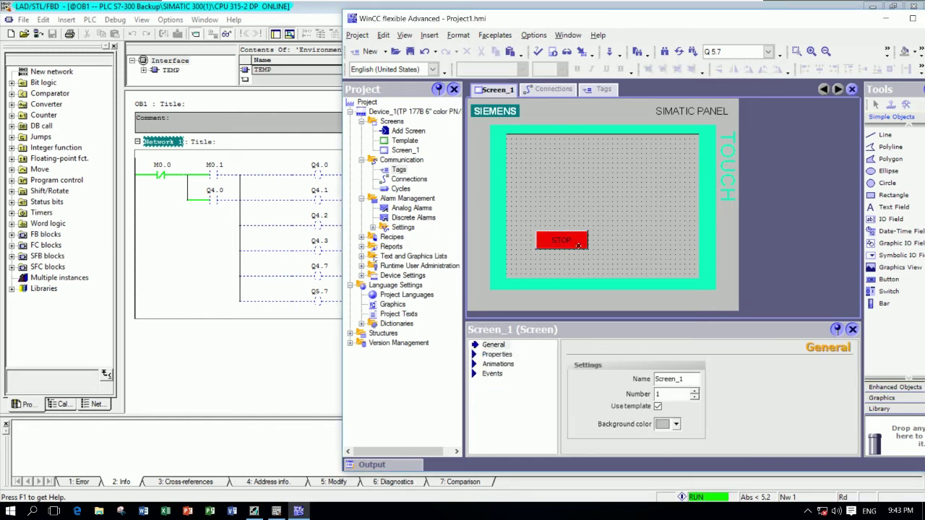
Step: Duplicate the STOP button directly to its right and change the copy's OFF text to START
drag(563, 239, 616, 240)
double_click(787, 392)
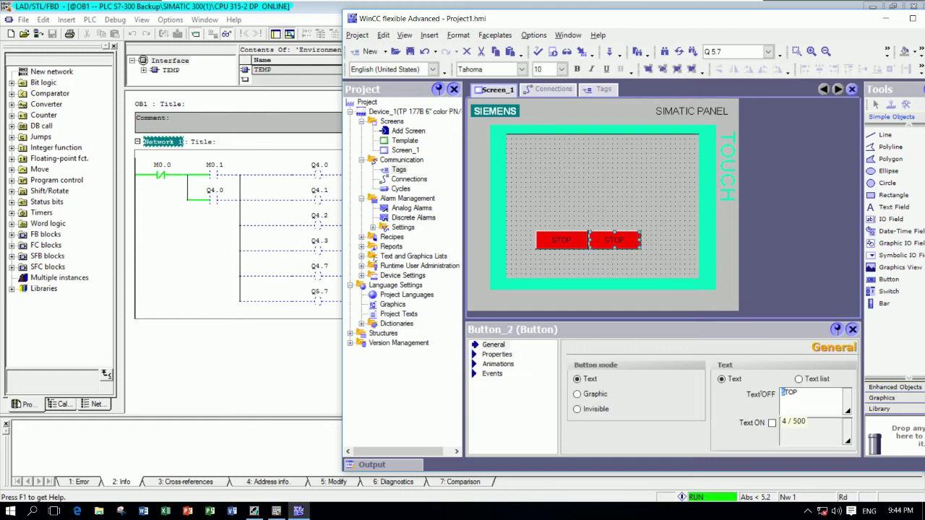
text(START)
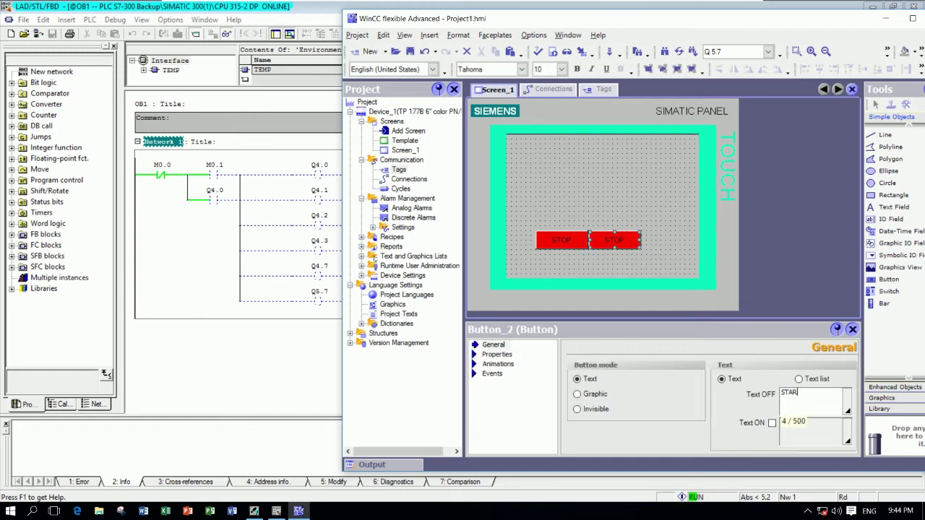
click(680, 295)
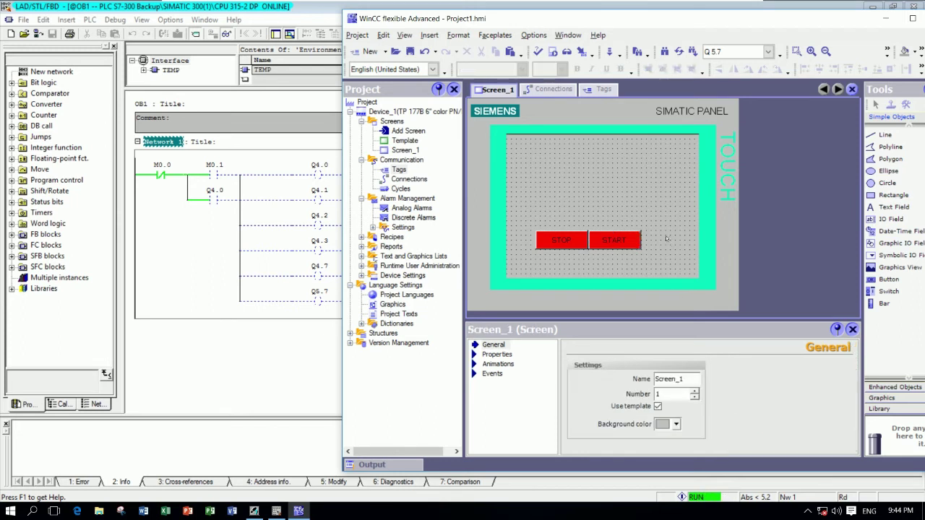
Step: Set the START button's background color to green
click(621, 240)
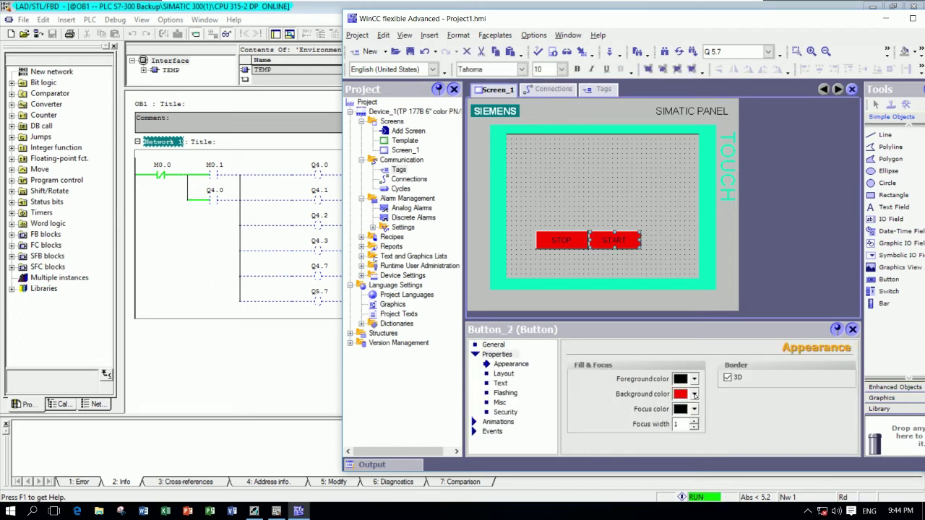
click(693, 394)
click(709, 436)
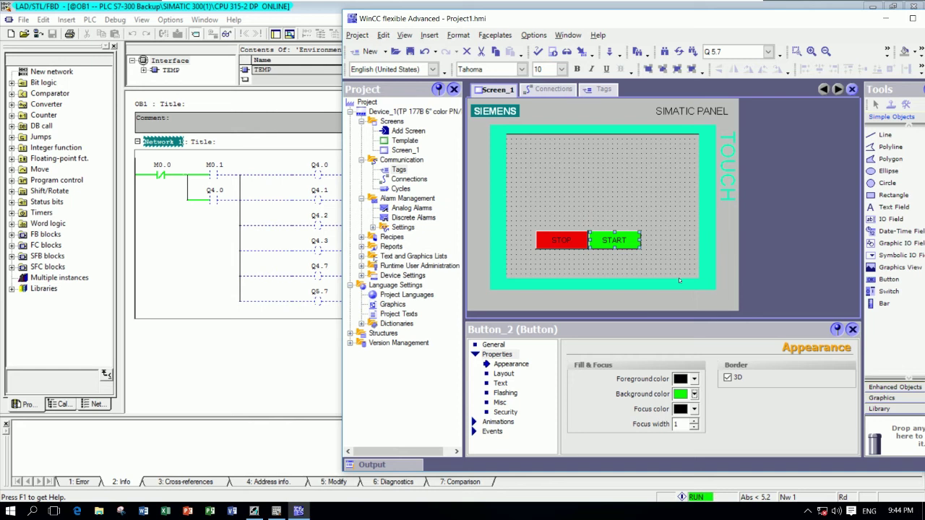
click(591, 262)
Step: Move the STOP and START buttons together down to the lower edge of the panel screen
click(573, 237)
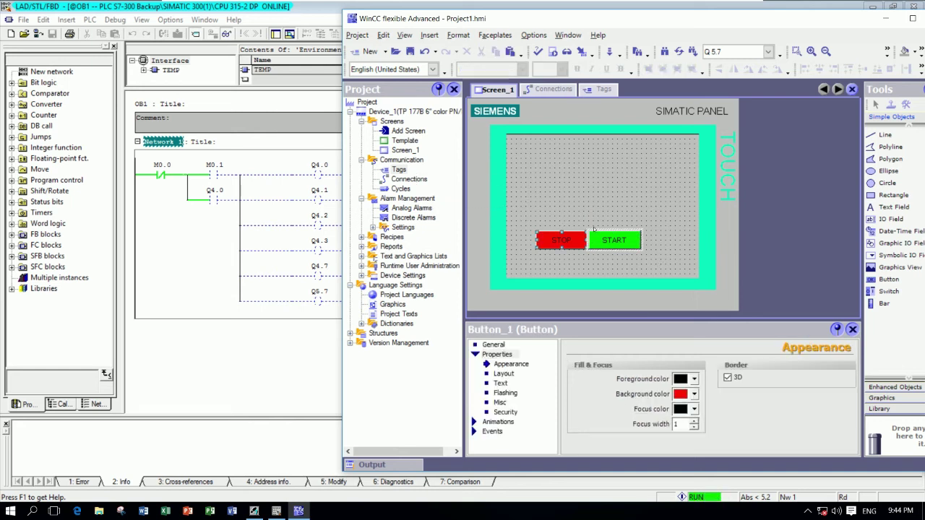
key(Escape)
click(574, 237)
shift+click(620, 241)
drag(620, 244, 635, 269)
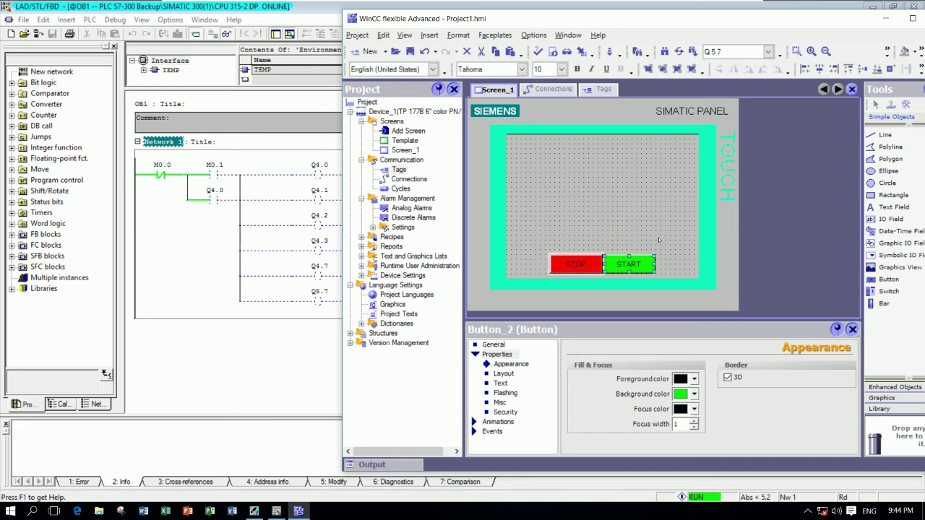
click(660, 229)
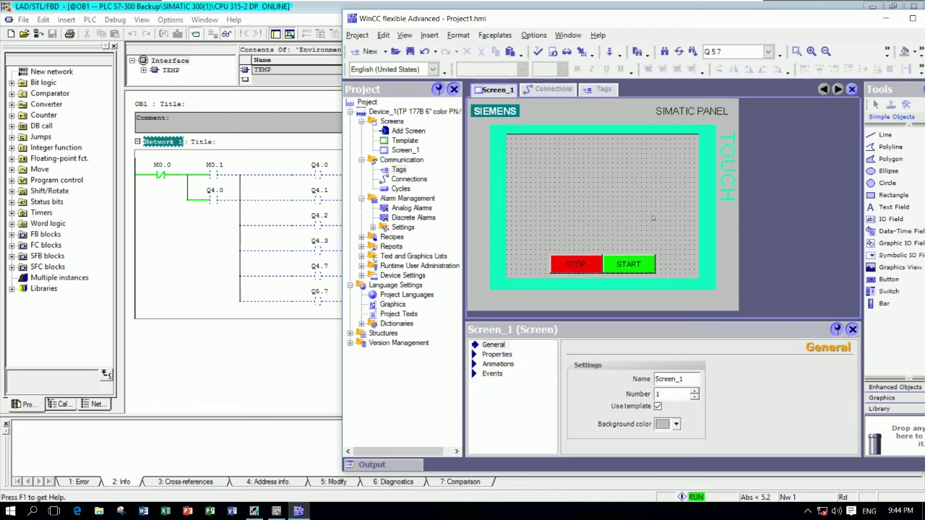
Step: Assign the SetBit function with the STOP tag to the STOP button's Press event
click(576, 259)
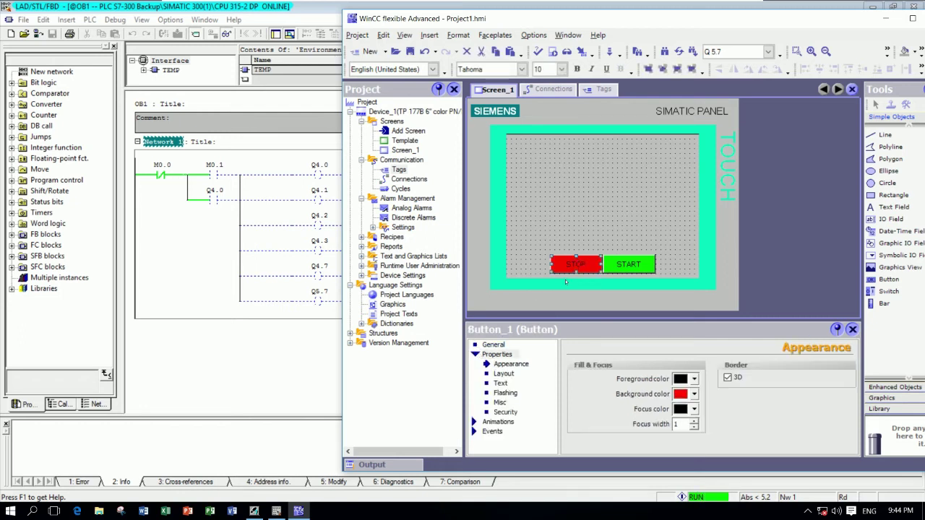
click(576, 282)
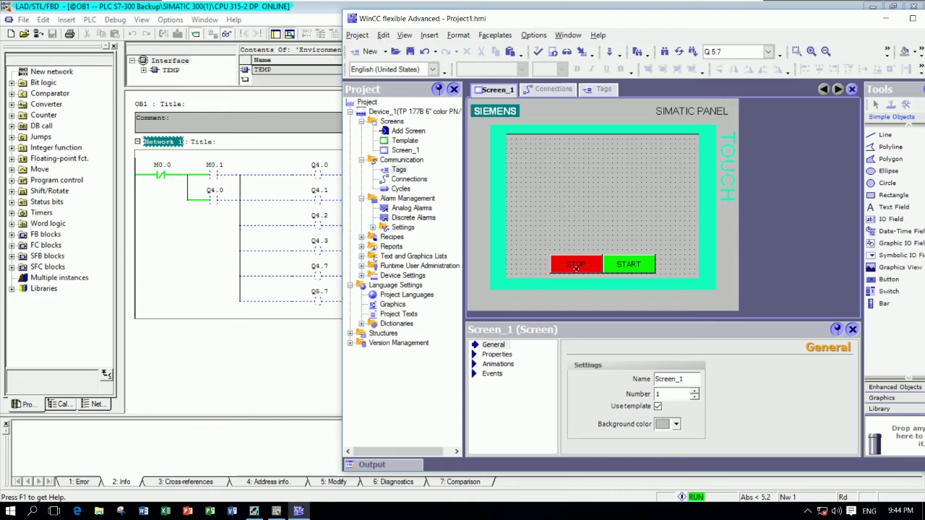
click(576, 264)
click(484, 357)
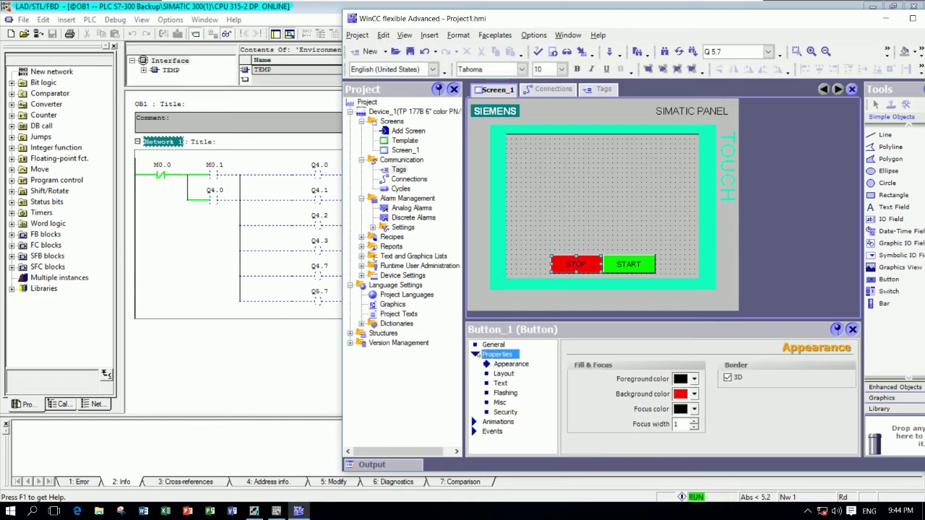
click(475, 354)
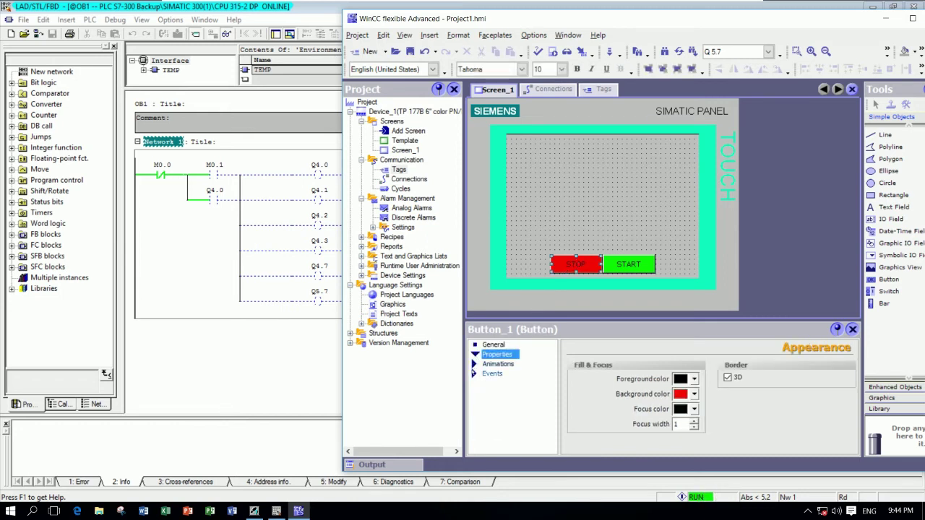
click(492, 373)
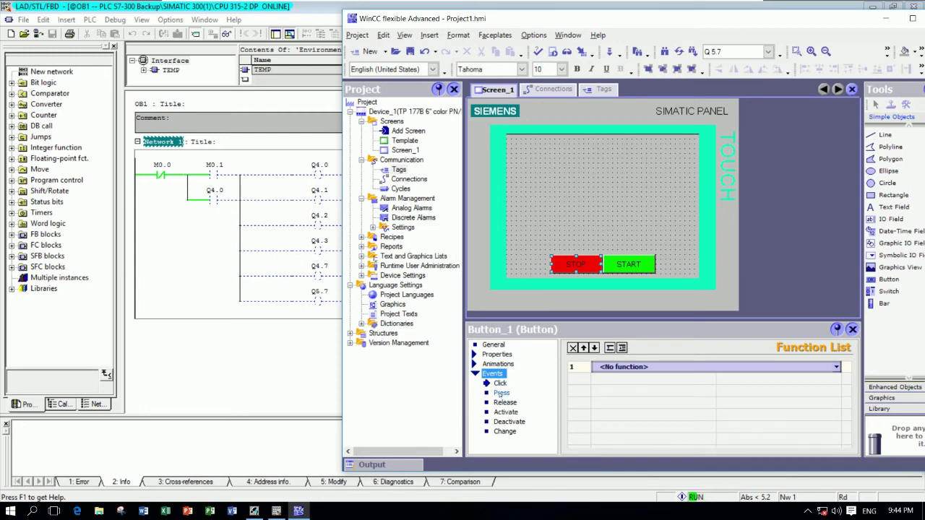
click(501, 393)
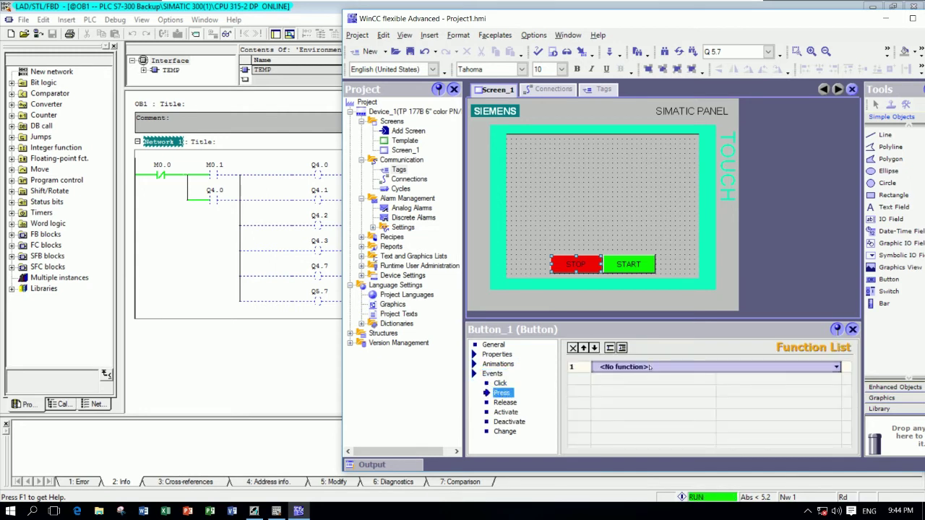
click(649, 367)
text(SET)
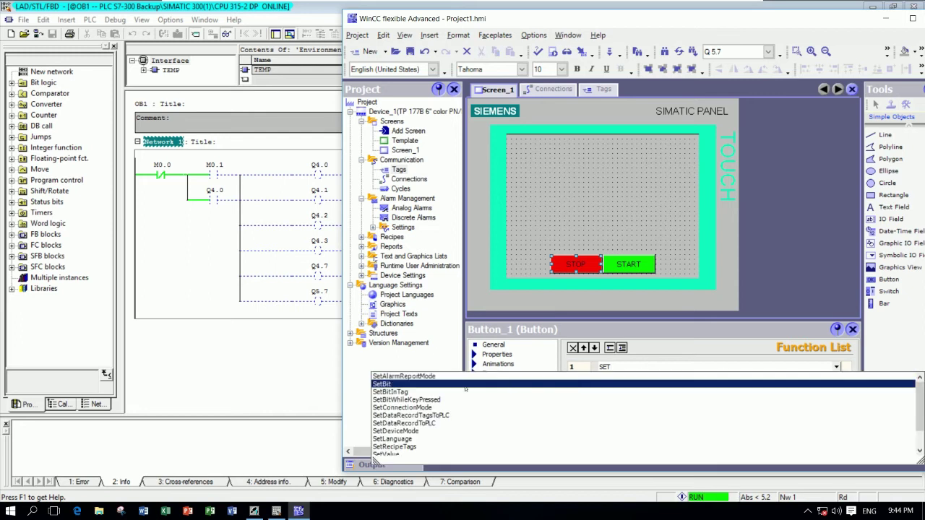
key(Return)
text(STOP)
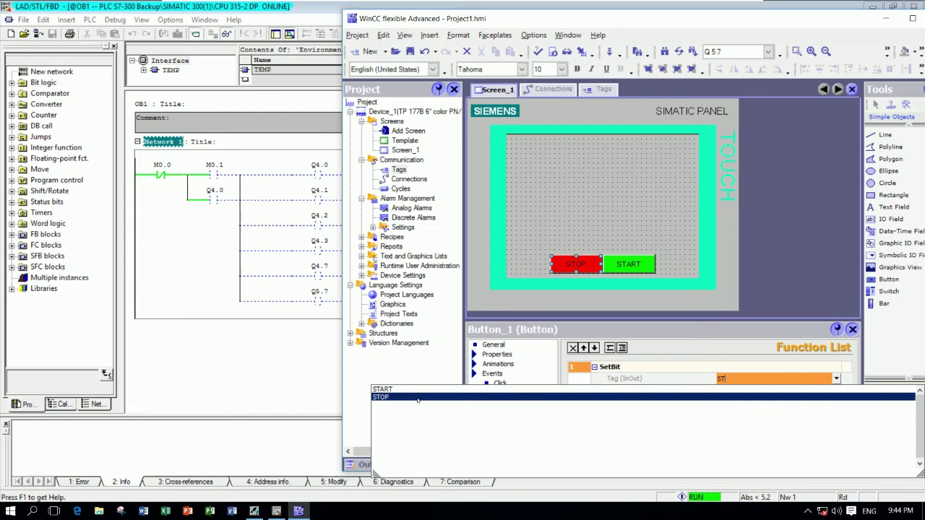
key(Return)
right_click(526, 402)
key(Escape)
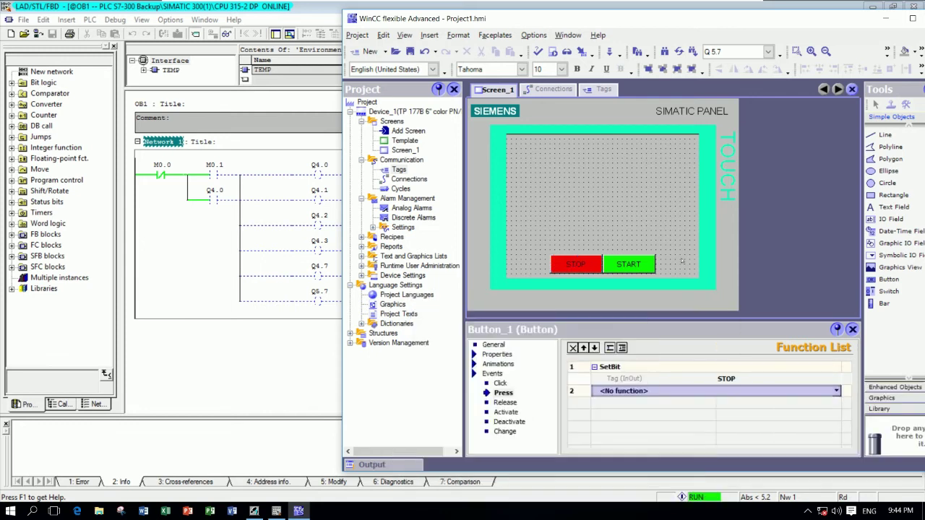
Step: Assign the ResetBit function with the STOP tag to the STOP button's Release event
click(580, 262)
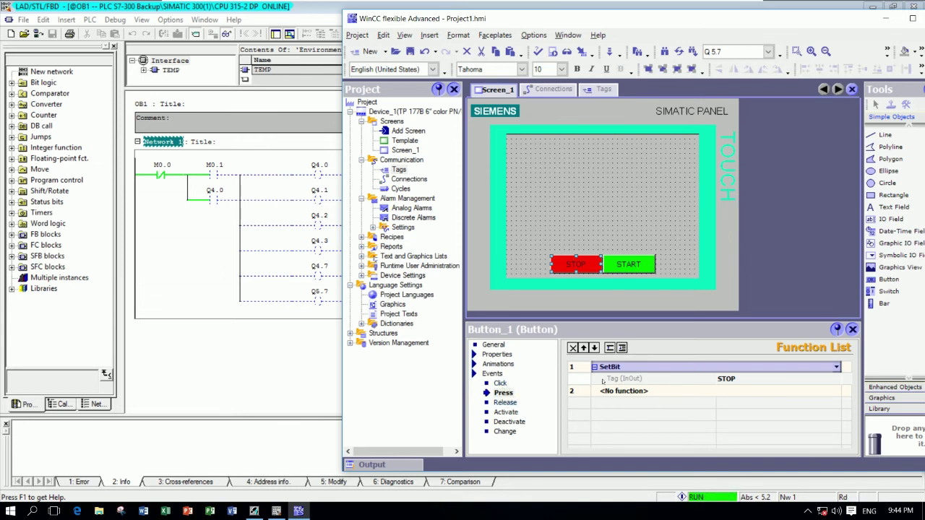
click(506, 403)
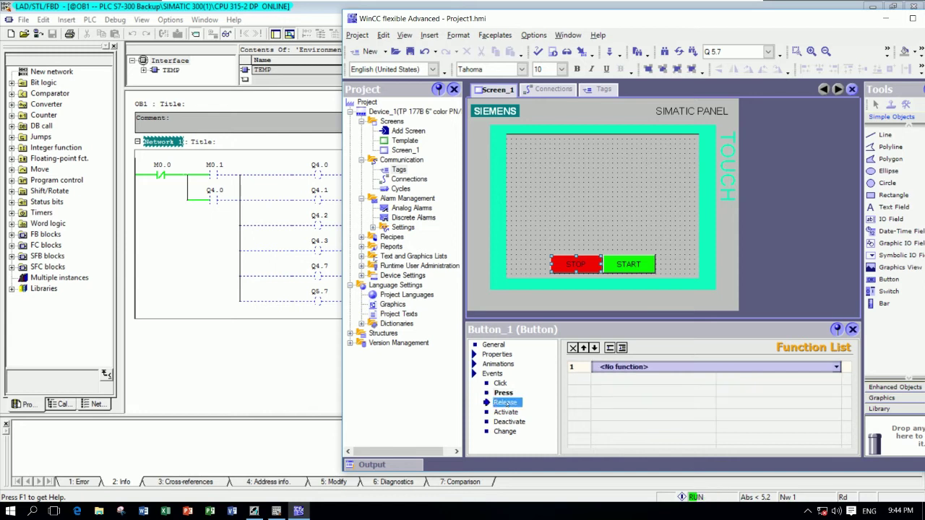
click(646, 368)
text(RE)
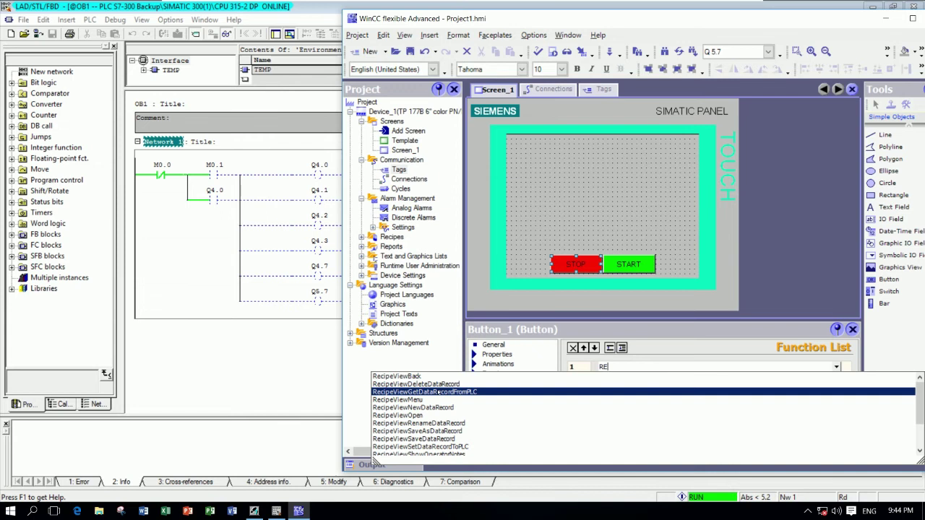
text(S)
click(394, 383)
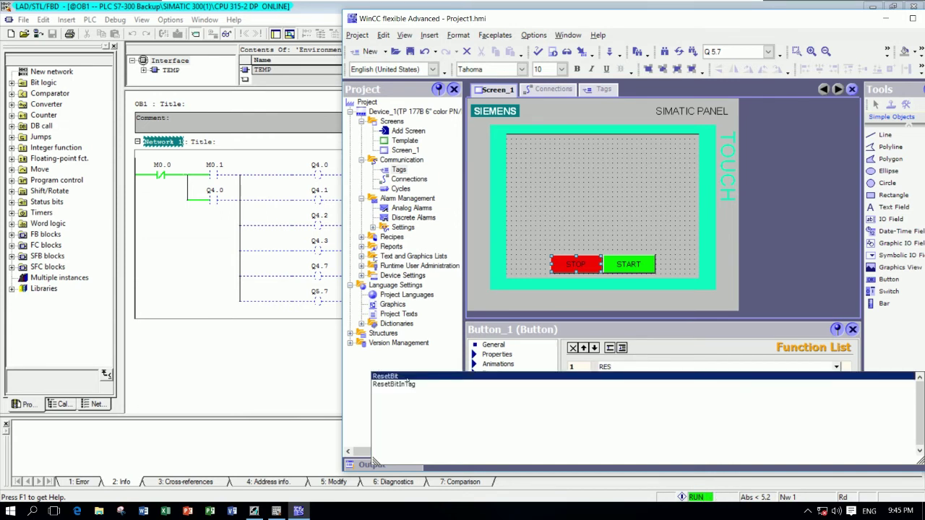
right_click(578, 393)
click(775, 384)
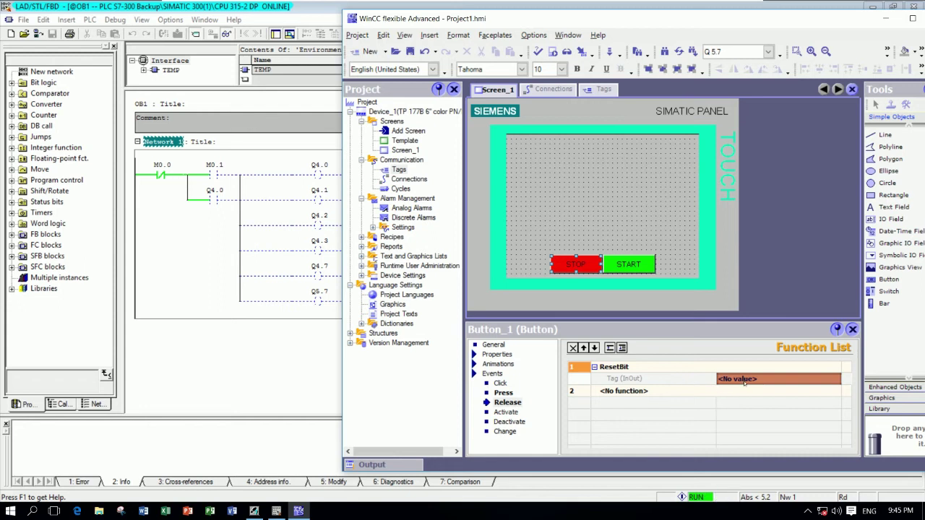
click(745, 380)
text(STOP)
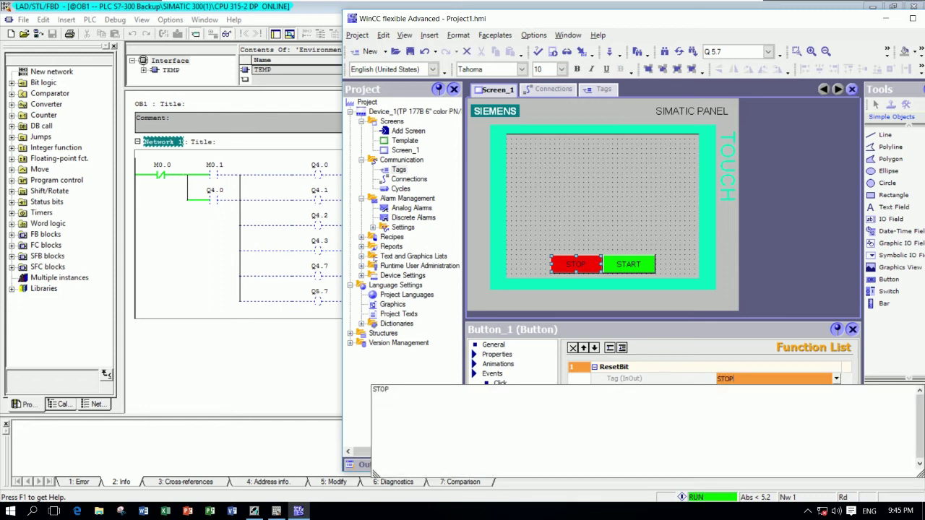
click(668, 389)
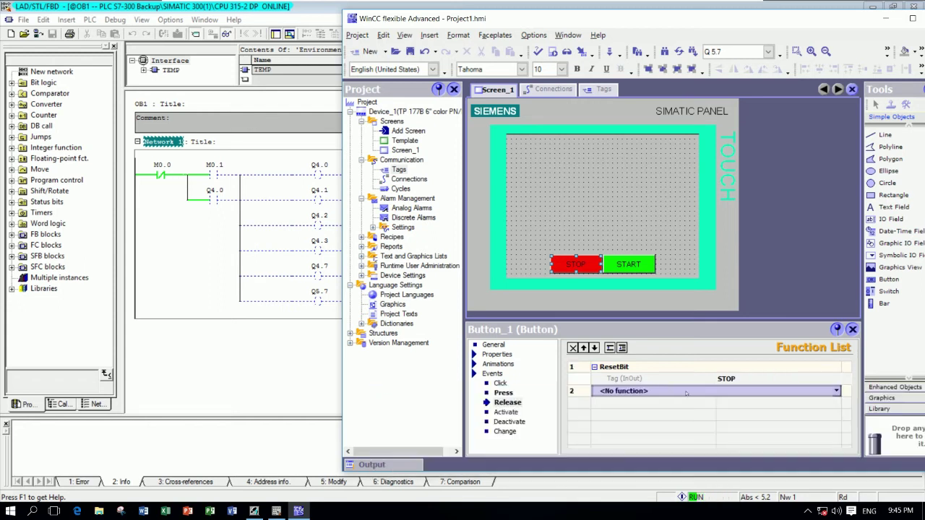
Step: Assign the SetBit function with the START tag to the START button's Press event
click(624, 261)
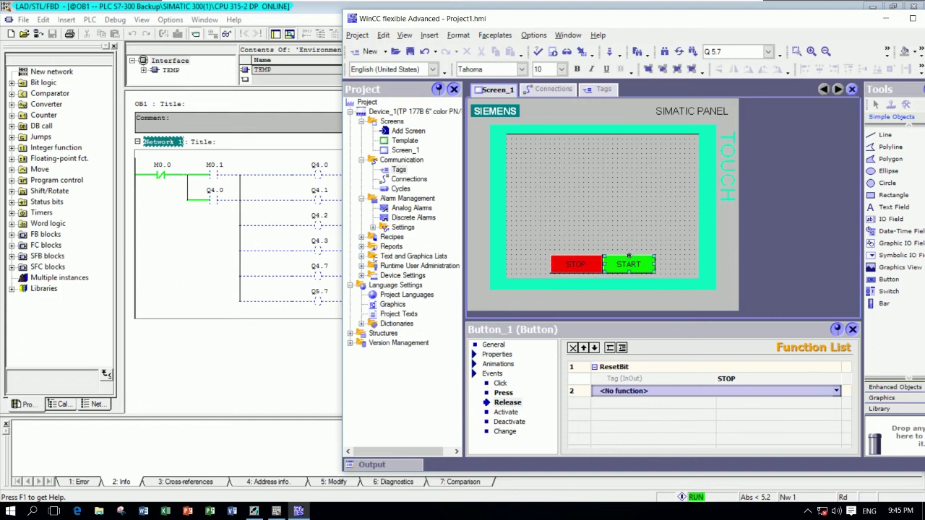
click(499, 383)
click(502, 392)
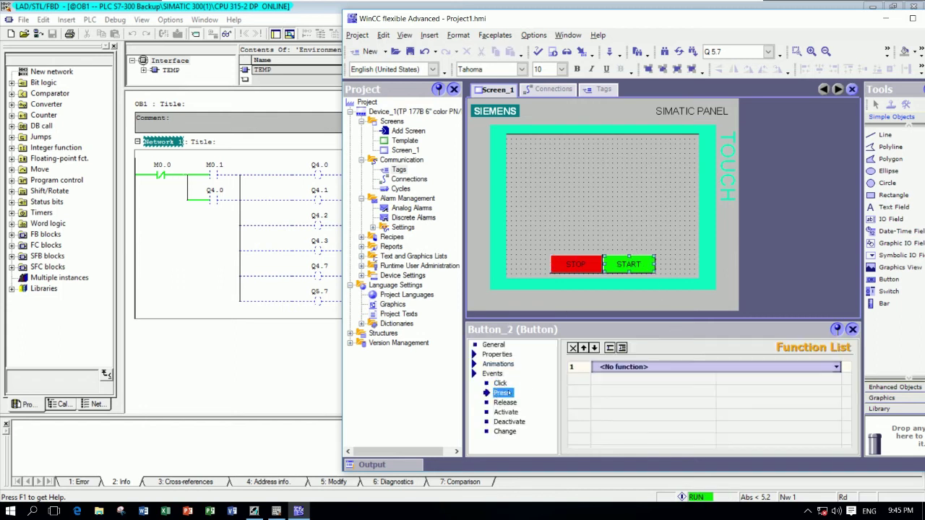
click(658, 369)
text(SET)
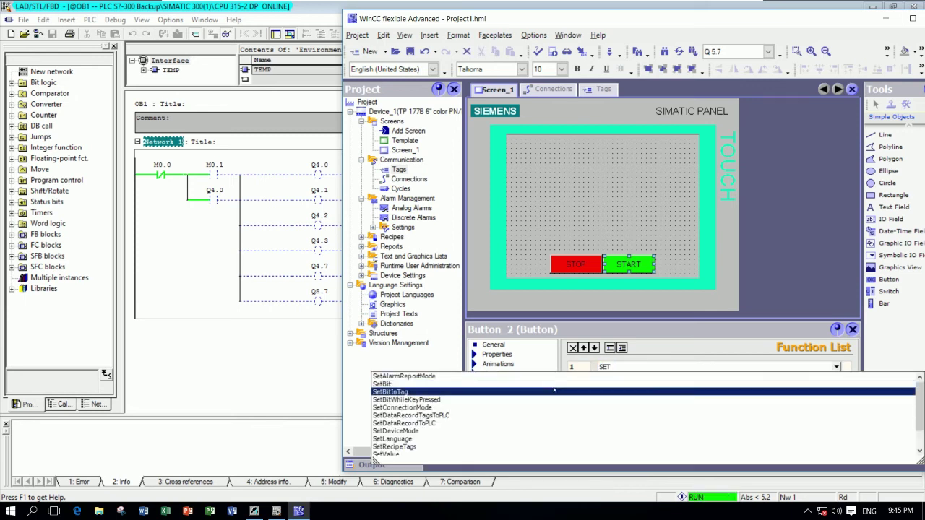
click(604, 383)
click(751, 378)
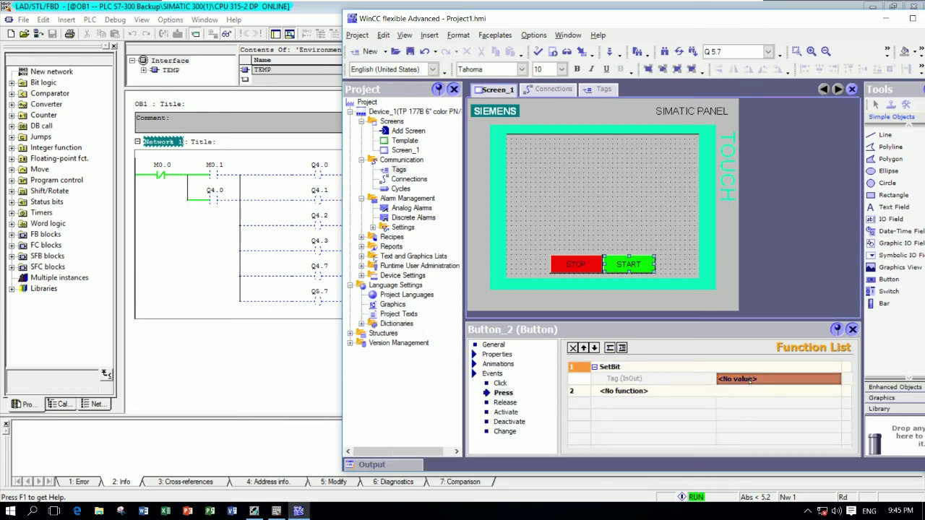
text(S)
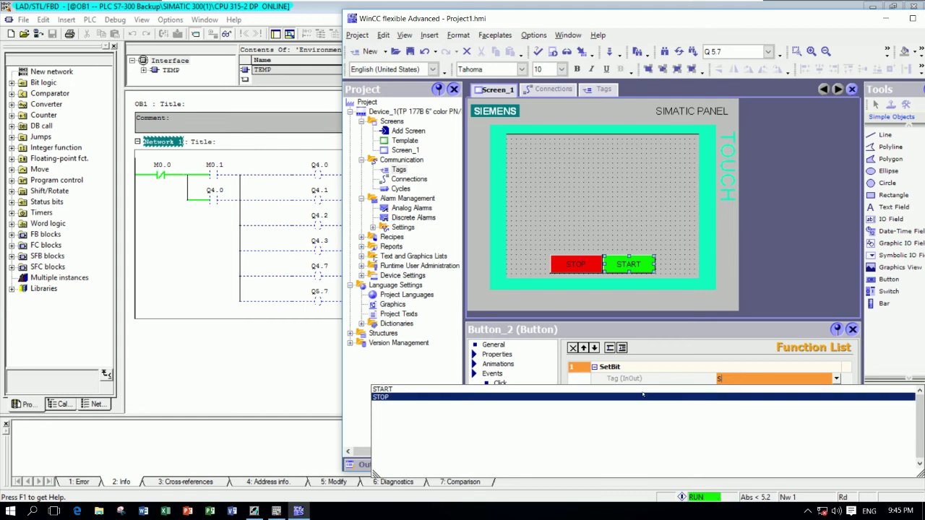
click(700, 389)
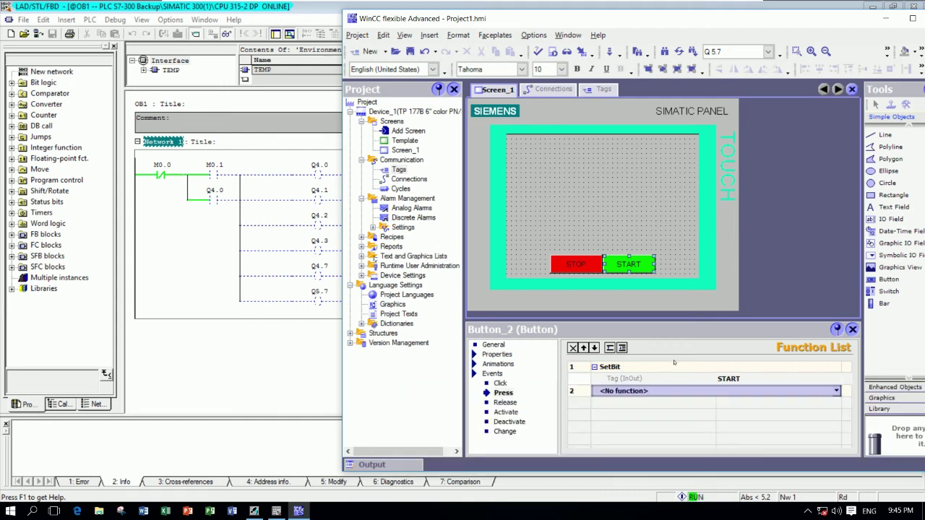
Step: Assign the ResetBit function with the START tag to the START button's Release event
click(505, 402)
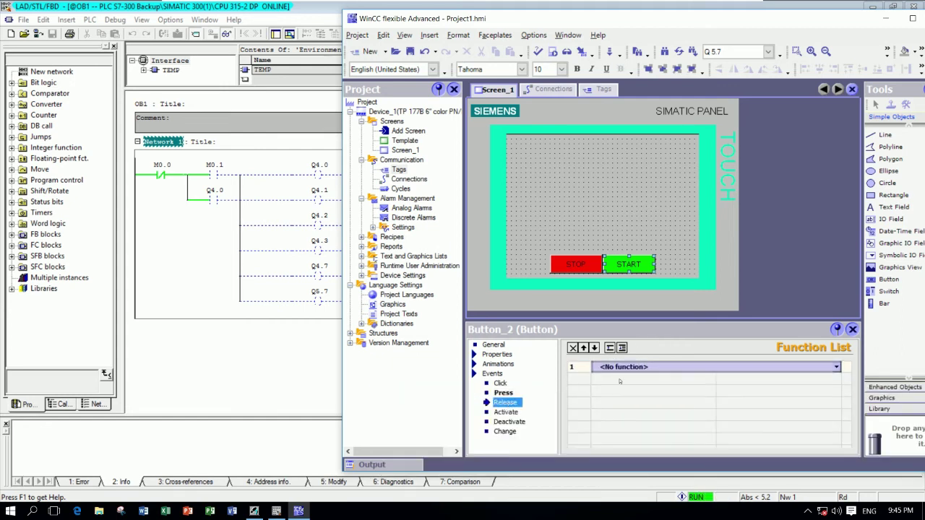
click(645, 370)
text(RES)
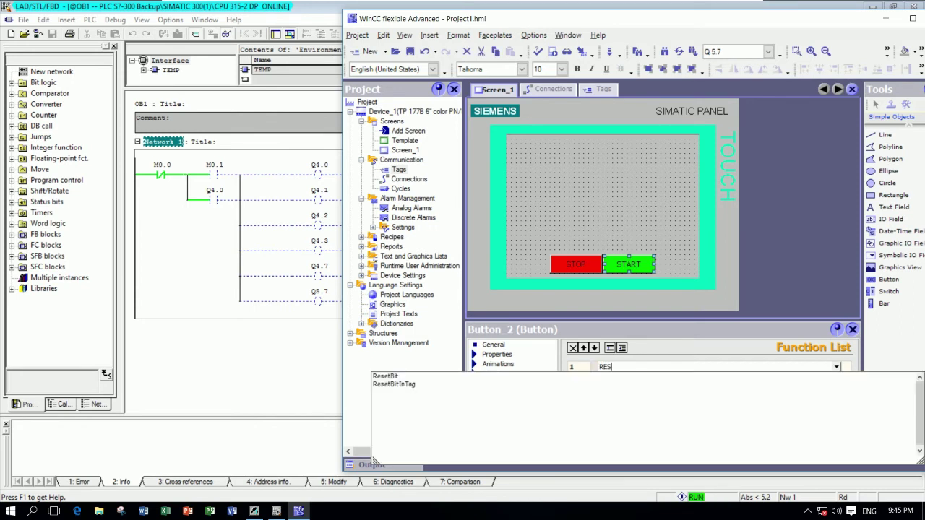
key(Return)
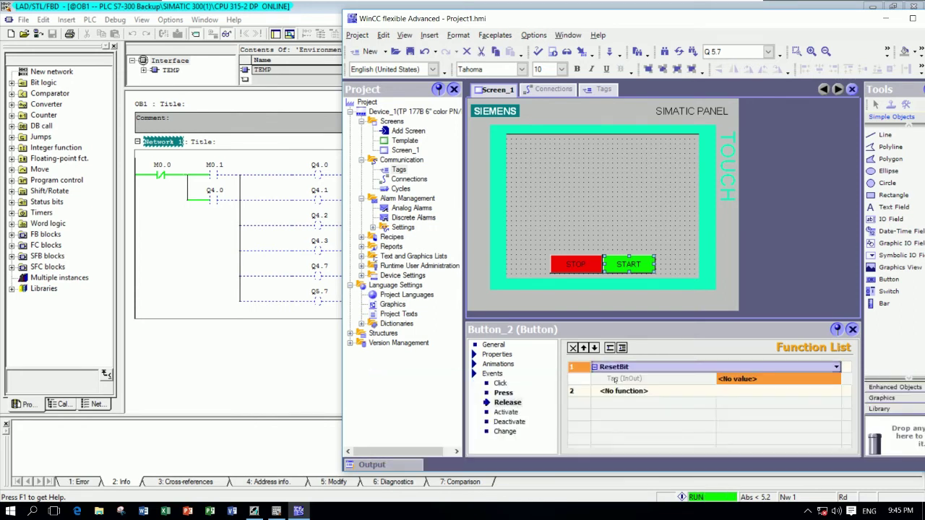
click(613, 379)
text(START)
key(Return)
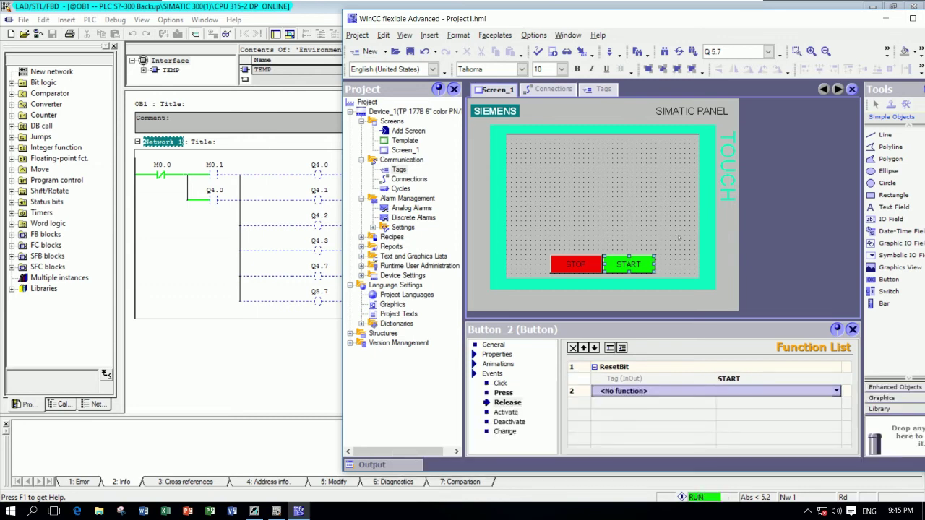
click(665, 216)
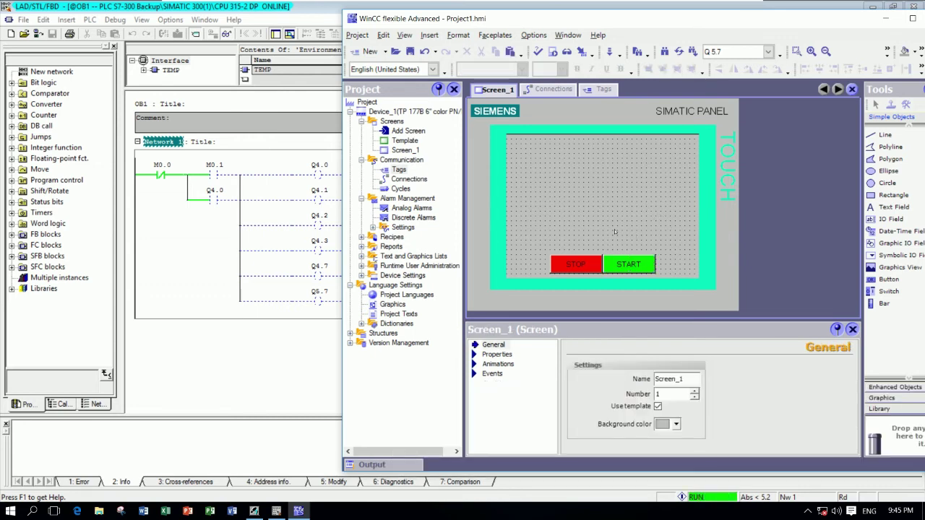
Step: Save the project as HMI in the Uploading PLC S7-300 folder on the Desktop
click(410, 51)
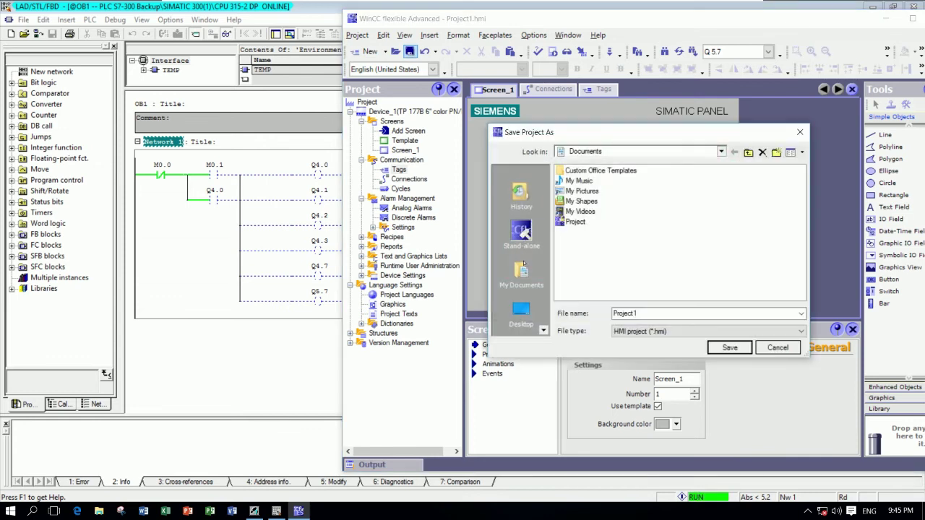
click(721, 152)
scroll(585, 168, up, 2)
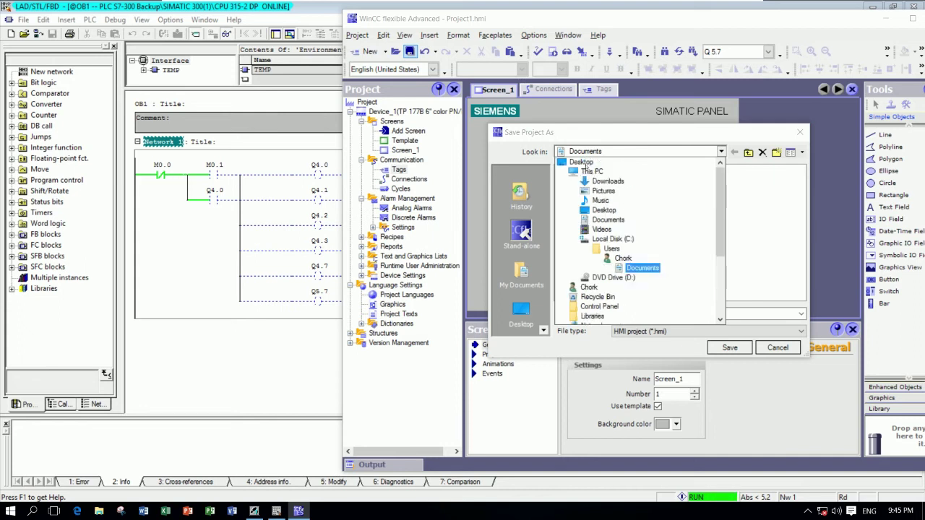
click(581, 162)
double_click(682, 191)
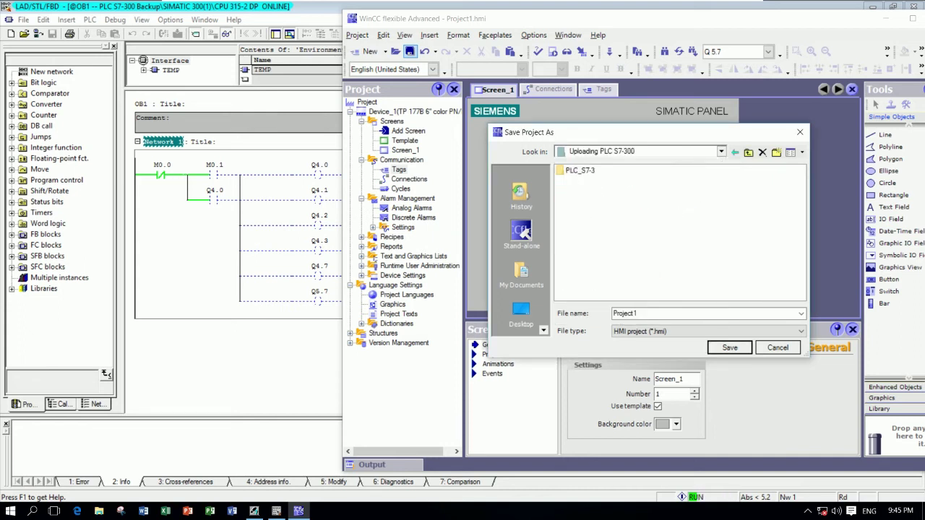
double_click(646, 311)
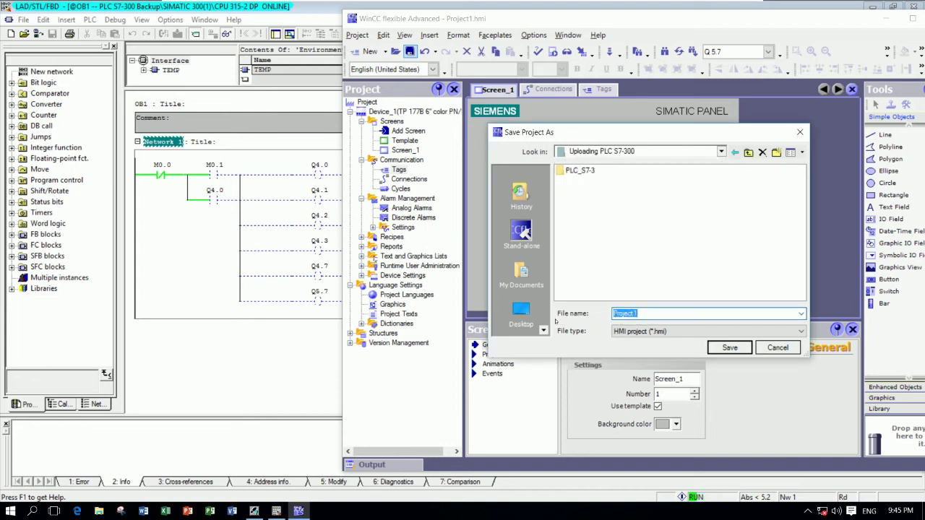
text(H)
key(BackSpace)
text(HMI)
key(Return)
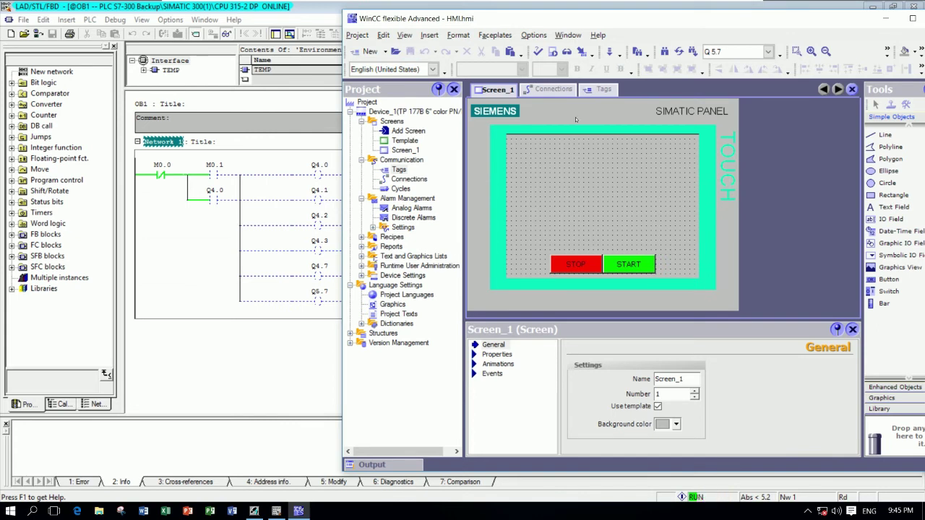
Step: Run the project in WinCC flexible Runtime beside the ladder, test the START and STOP buttons twice, and close the runtime
click(554, 52)
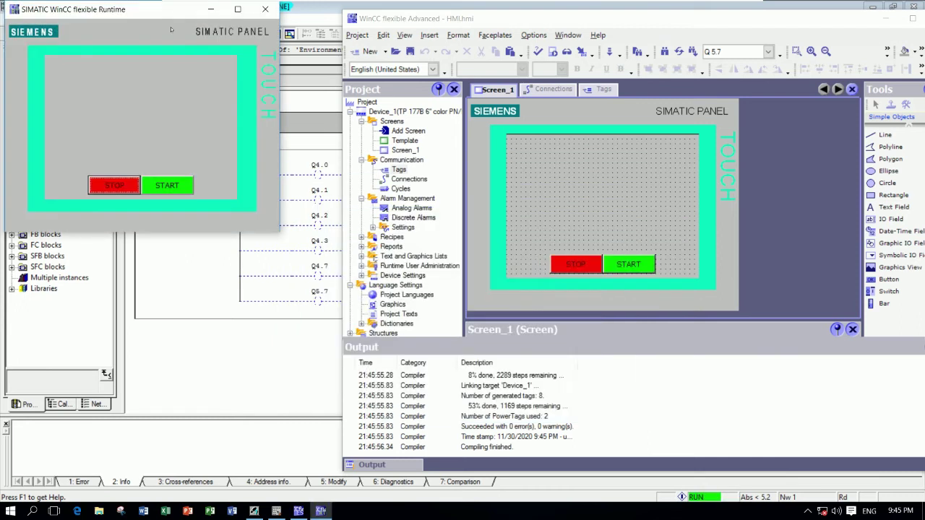
drag(160, 16, 648, 90)
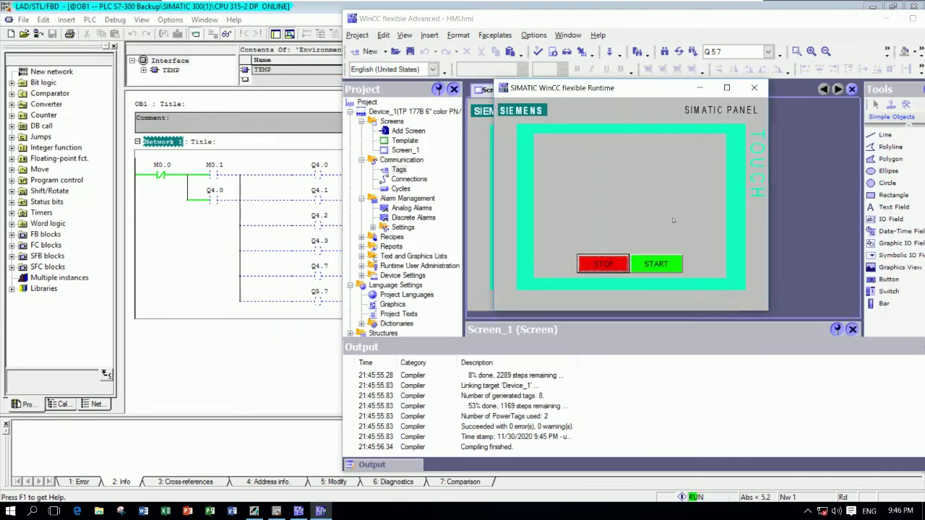
click(659, 263)
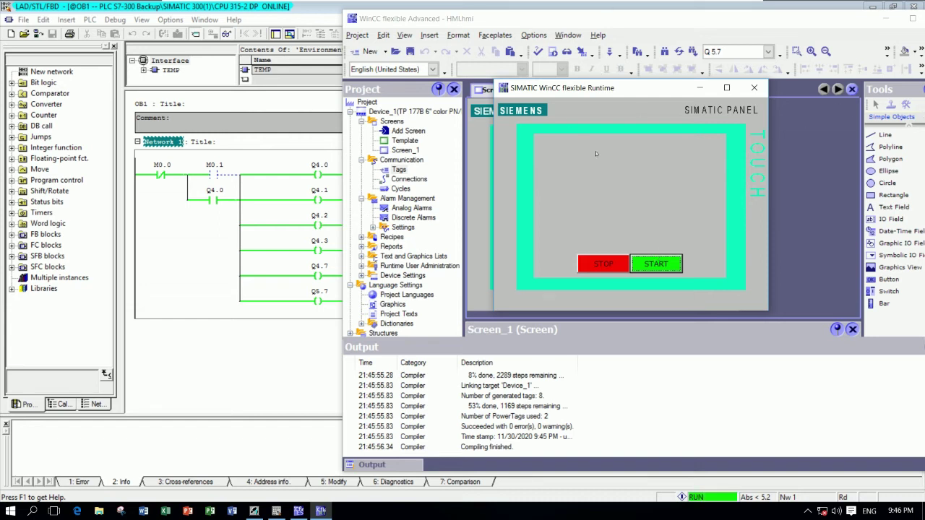
click(612, 266)
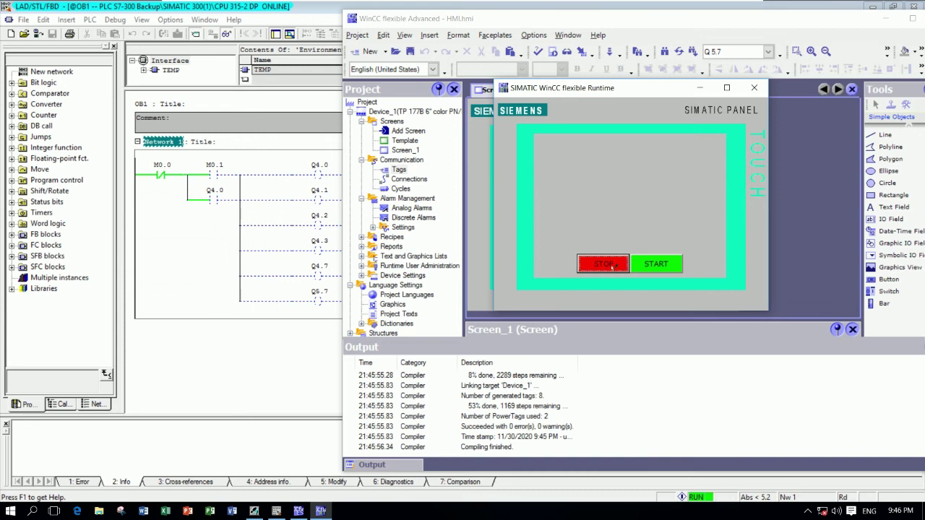
click(612, 266)
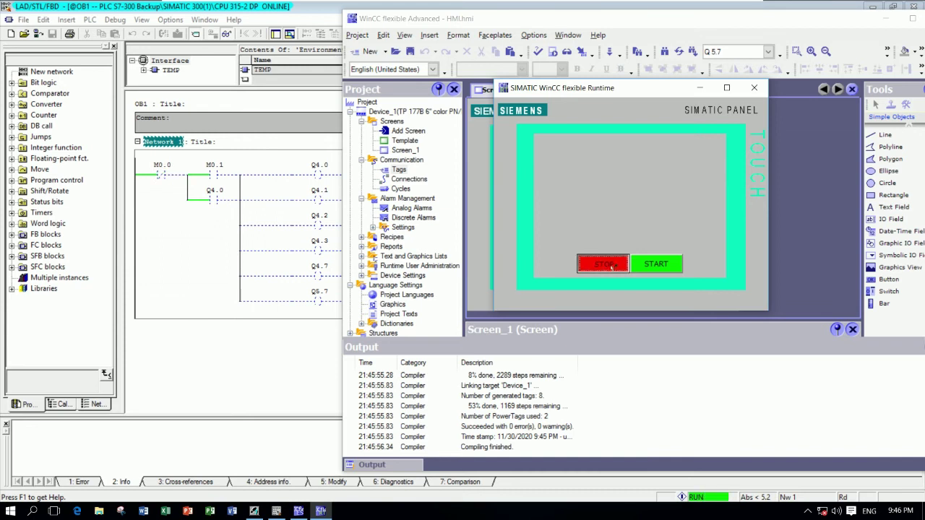
click(658, 266)
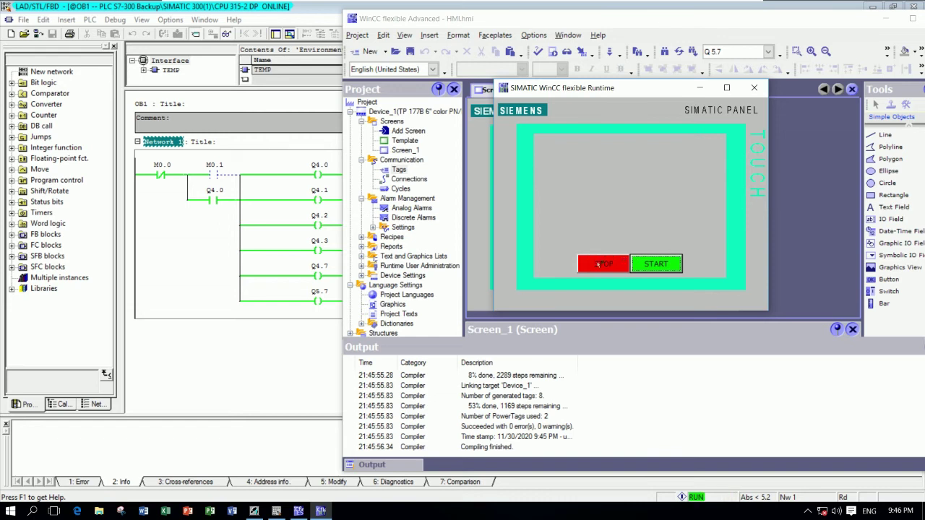
click(599, 265)
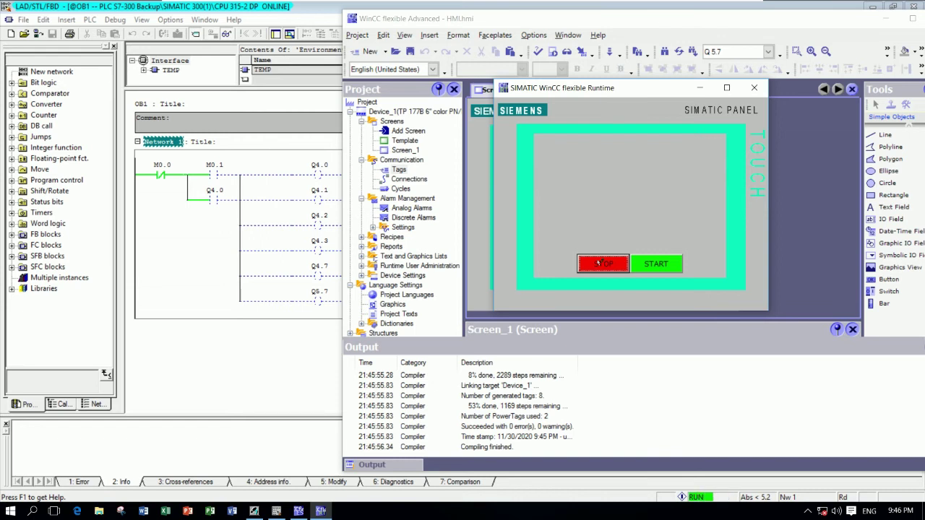
click(754, 88)
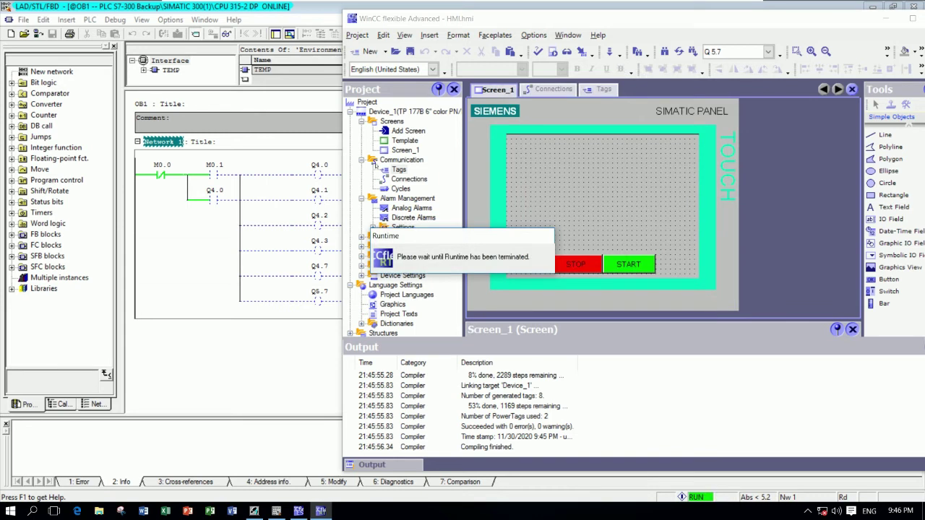
click(550, 183)
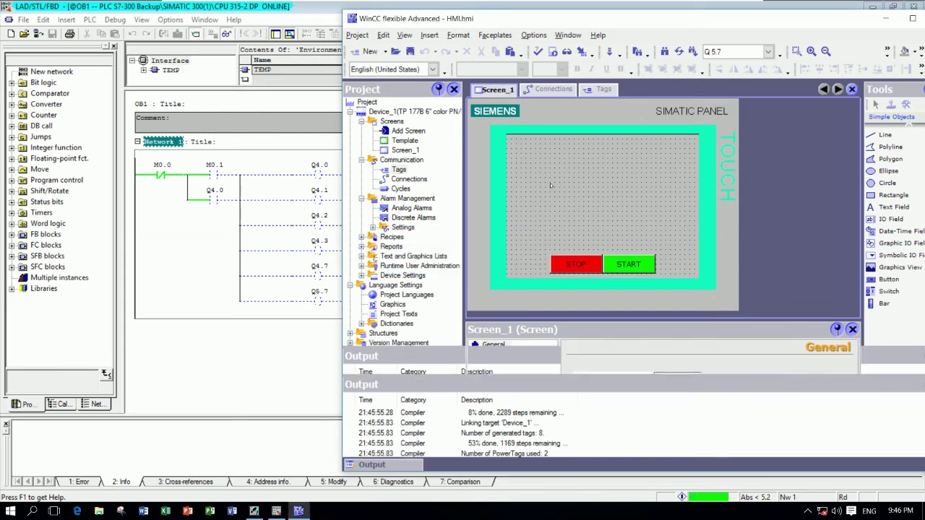
Step: Place a circle near the upper-left corner of the panel screen and shrink it to a small indicator lamp
click(883, 184)
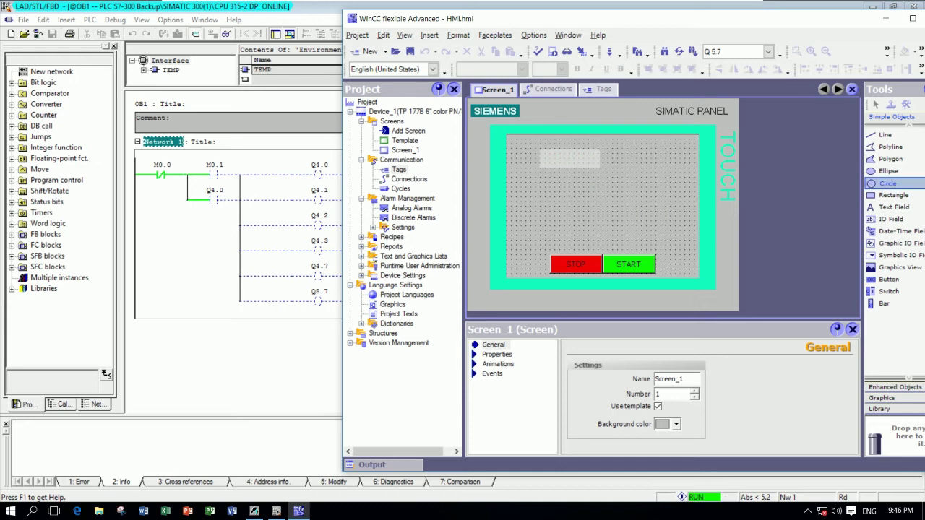
click(536, 157)
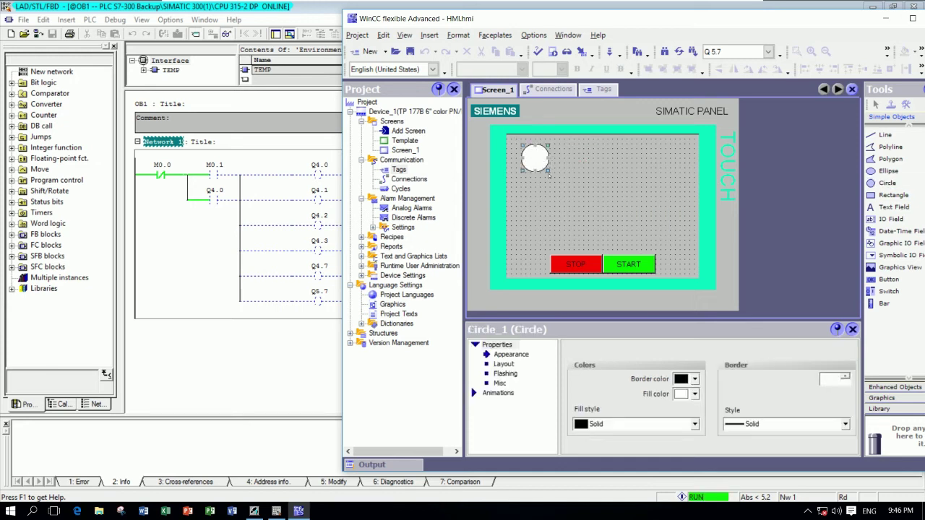
drag(549, 171, 528, 152)
click(525, 148)
click(525, 148)
click(526, 153)
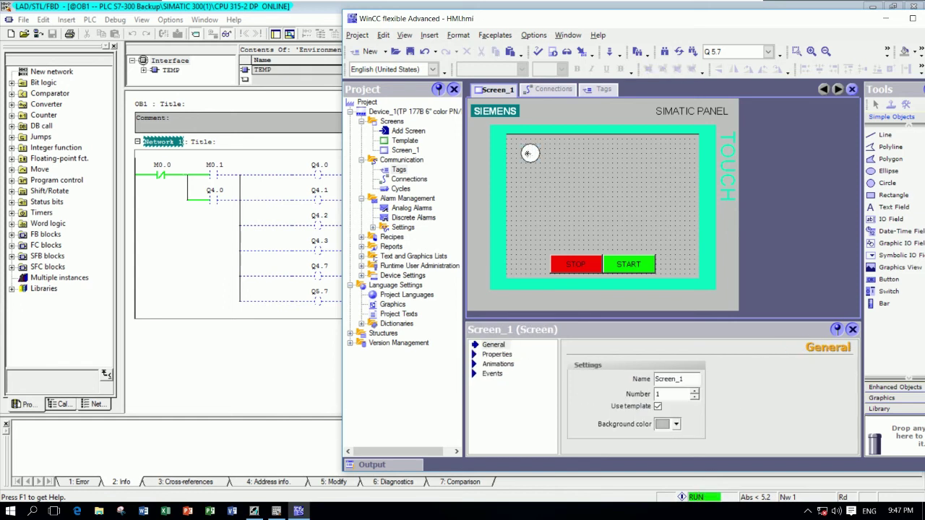
Step: Add a text field reading Q4.0 below the indicator circle on the panel screen
click(524, 152)
click(833, 226)
click(893, 207)
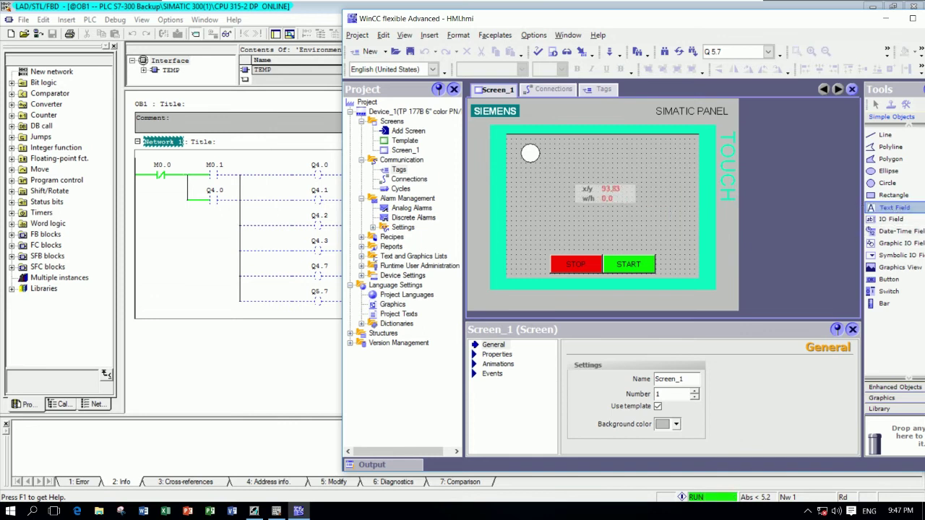
click(527, 175)
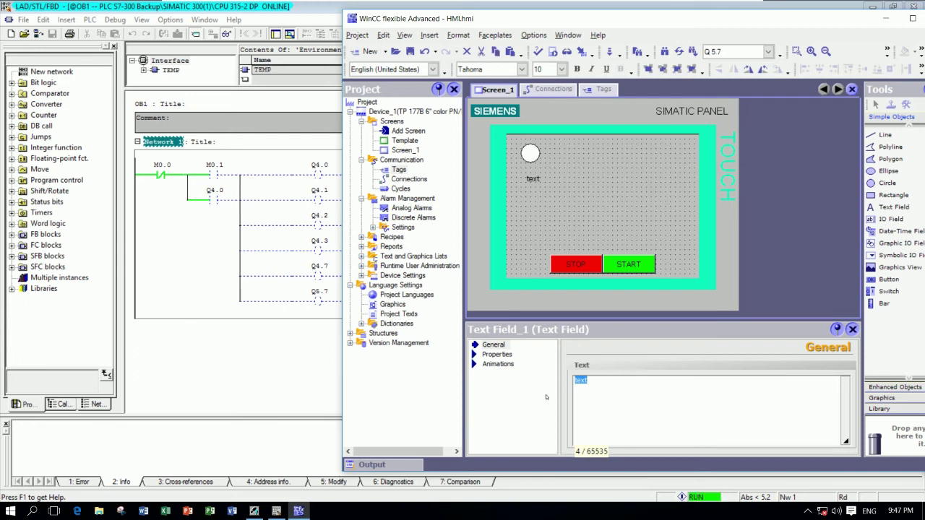
text(Q4.0)
click(595, 230)
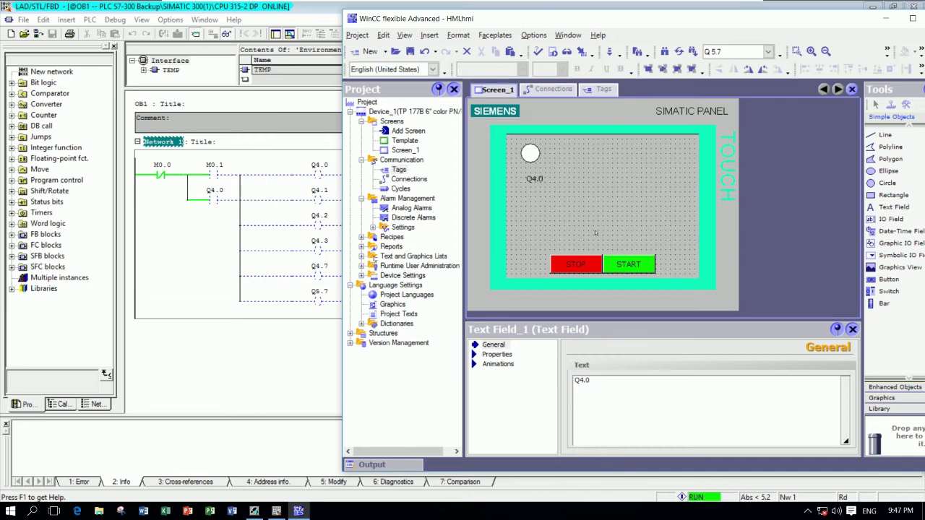
Step: Move the Q4.0 label up directly beneath the circle and shift the pair closer to the screen's left edge
click(533, 174)
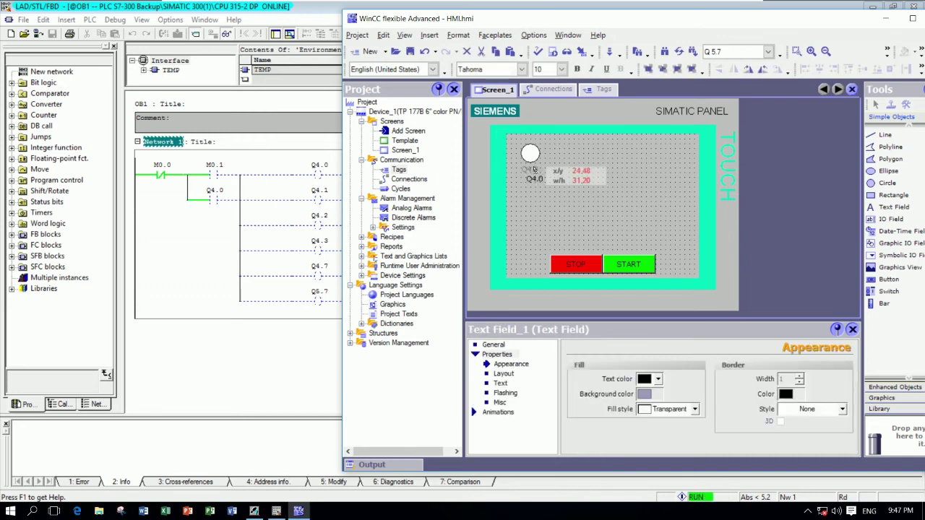
click(570, 167)
click(529, 152)
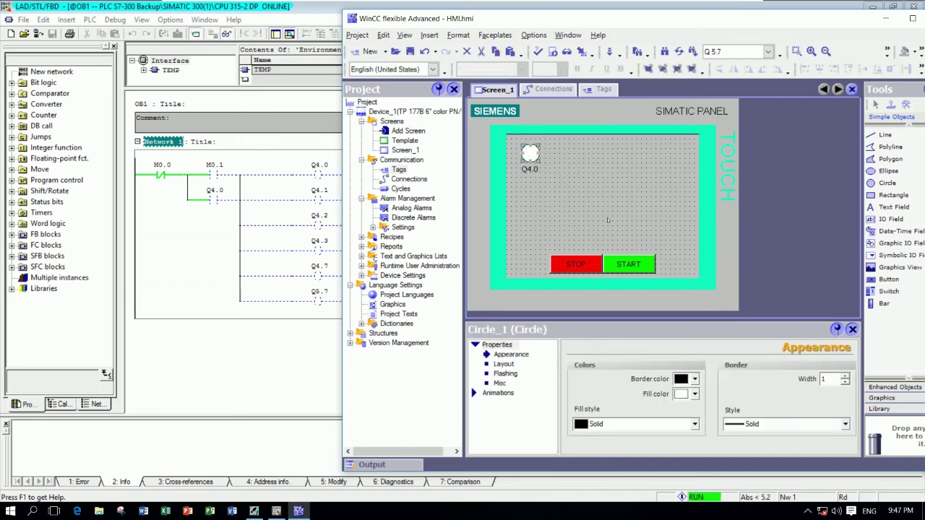
drag(529, 153, 522, 169)
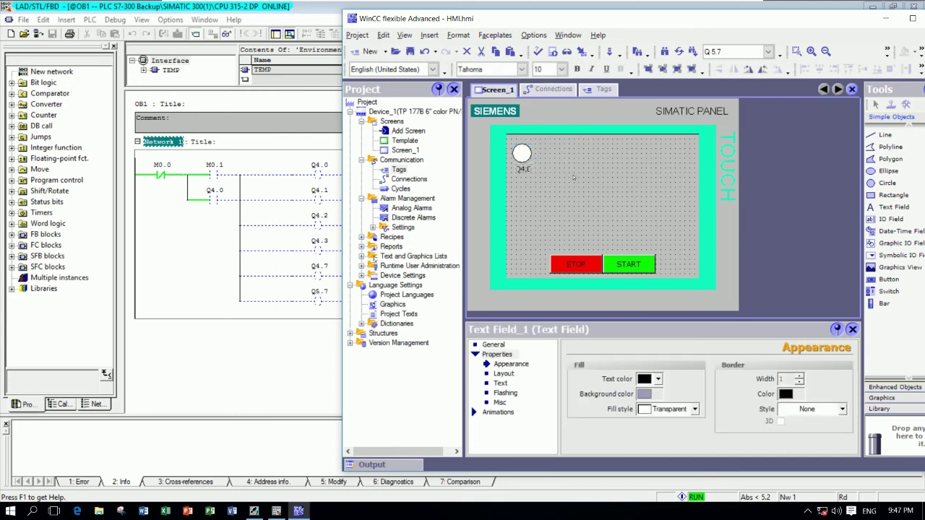
click(549, 169)
Step: Set the indicator circle's fill color and border color to red
click(522, 153)
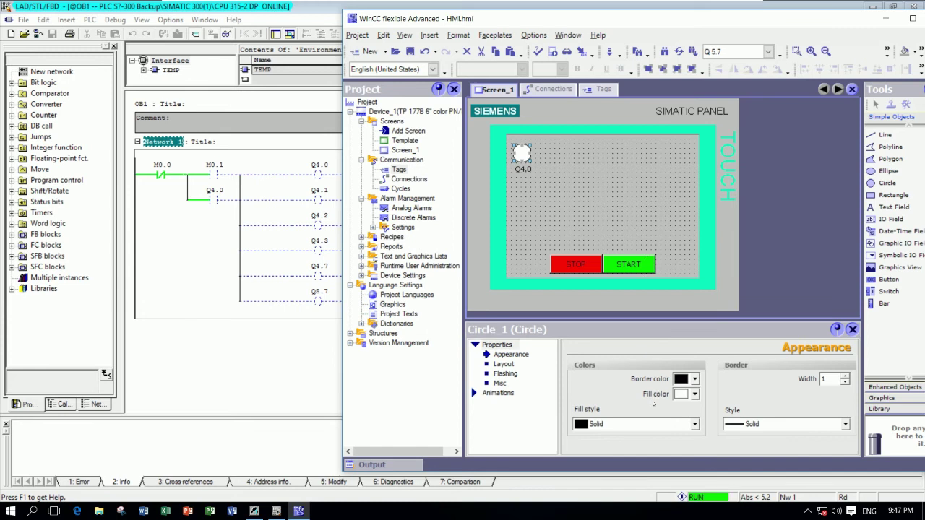
click(694, 394)
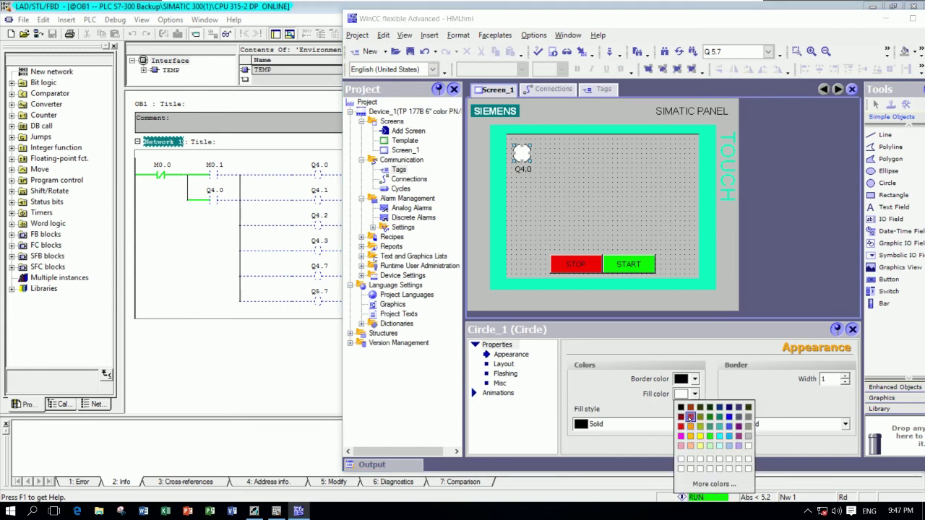
click(681, 426)
click(584, 242)
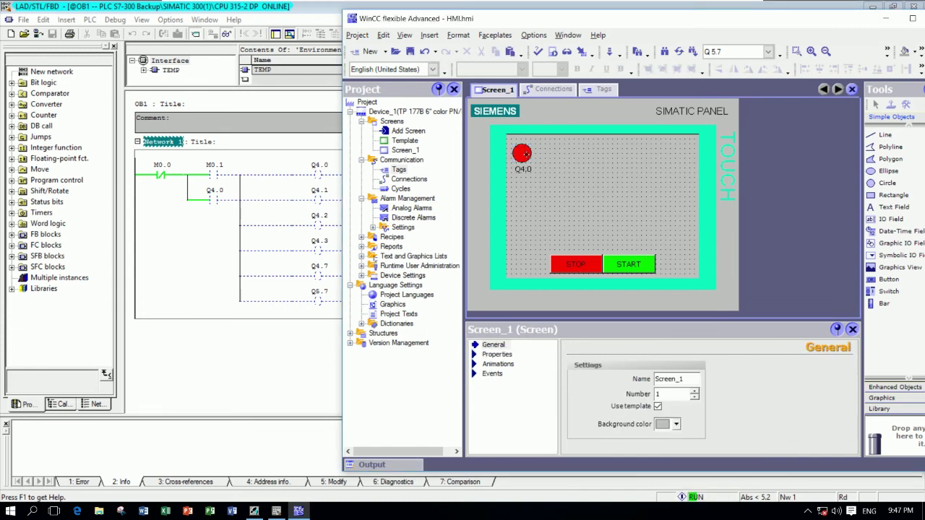
click(521, 153)
click(695, 378)
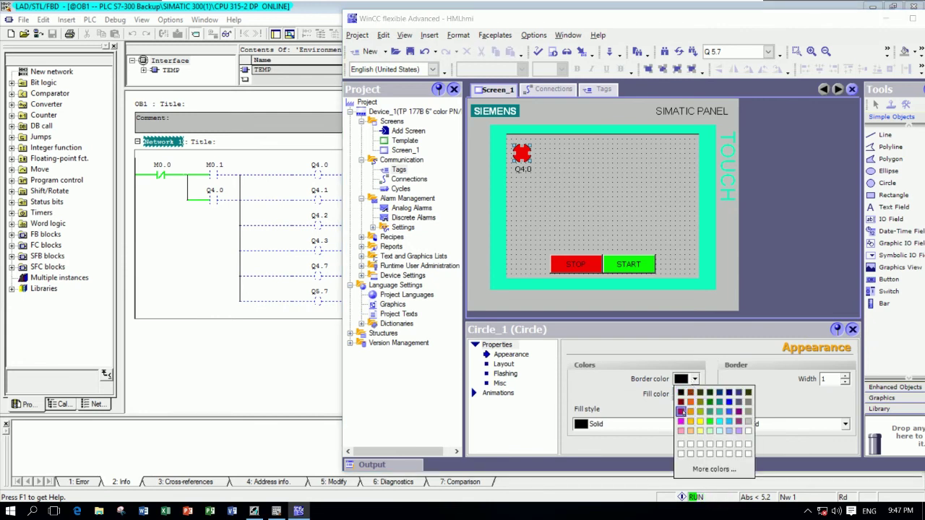
click(681, 411)
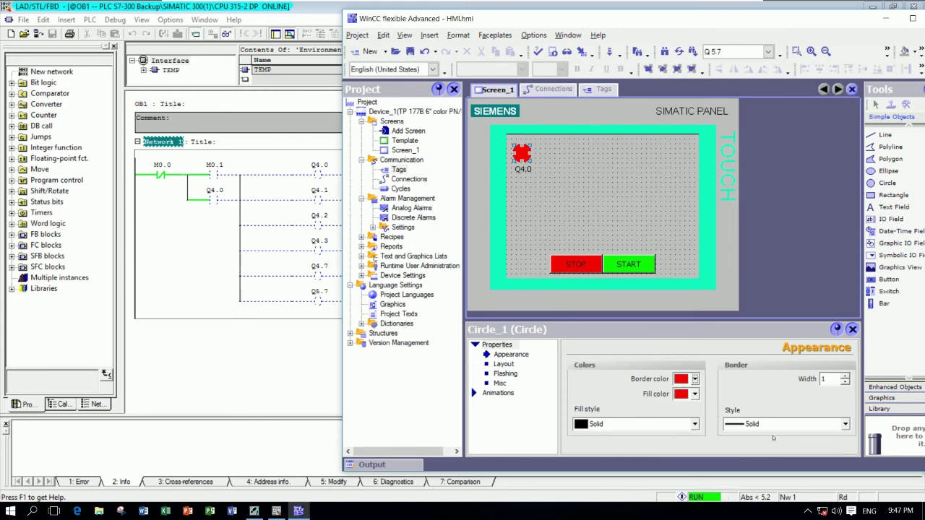
click(845, 424)
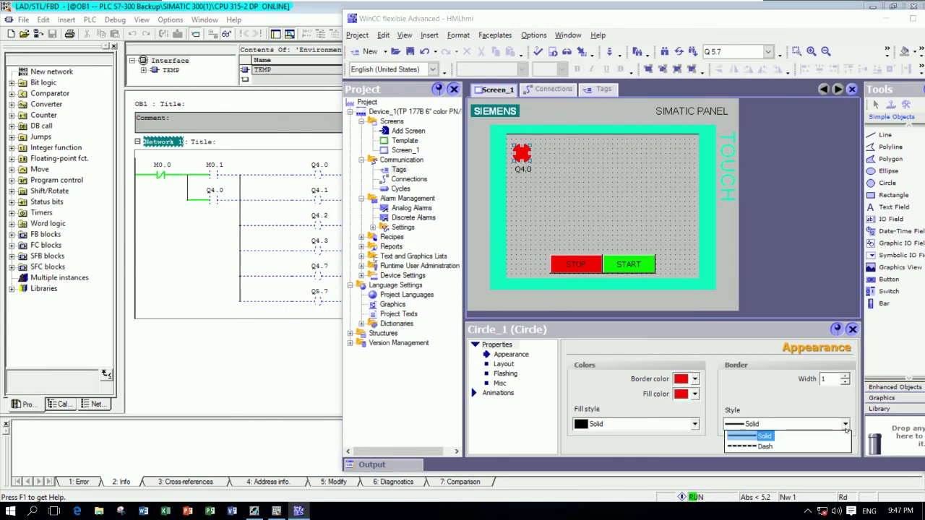
click(845, 430)
click(695, 424)
click(695, 425)
click(636, 435)
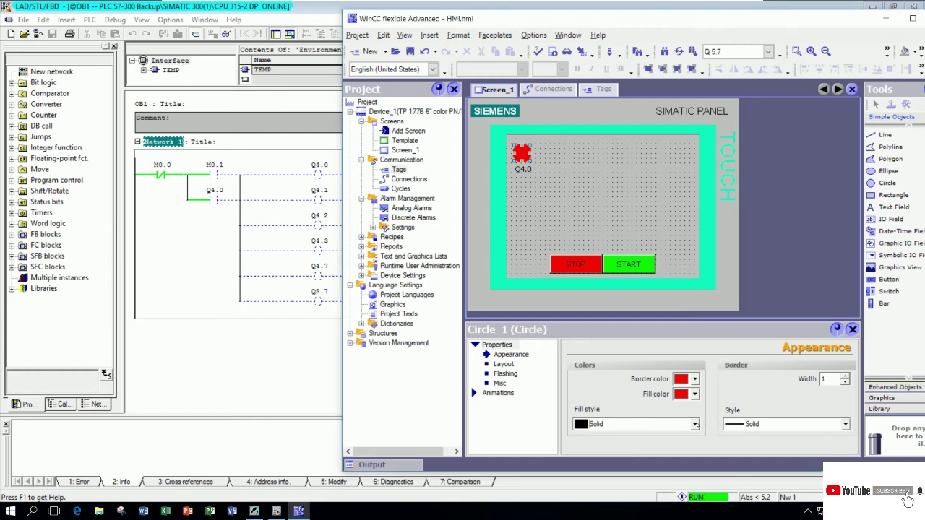
click(603, 211)
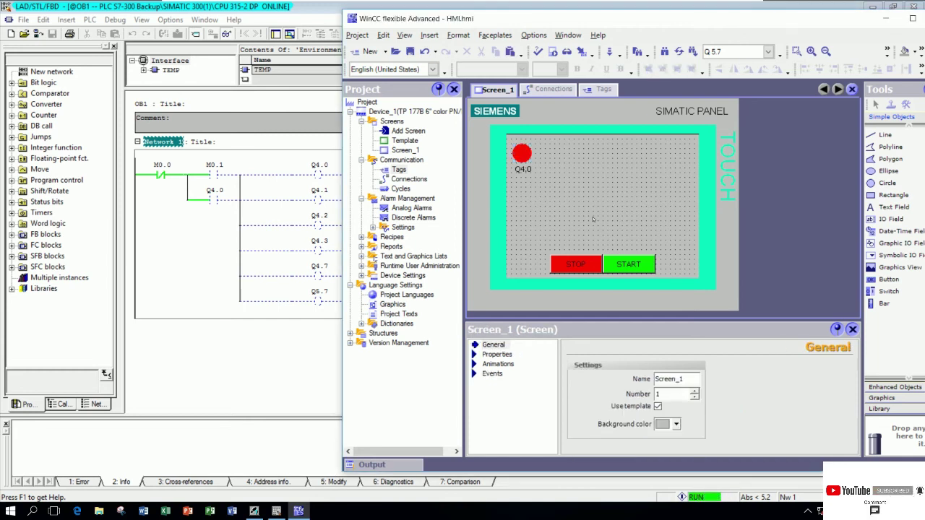
click(522, 152)
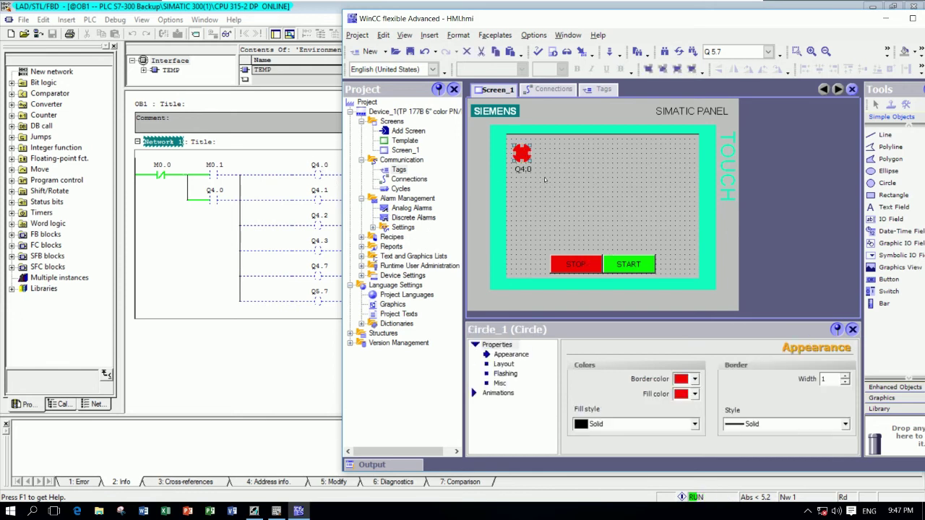
click(544, 177)
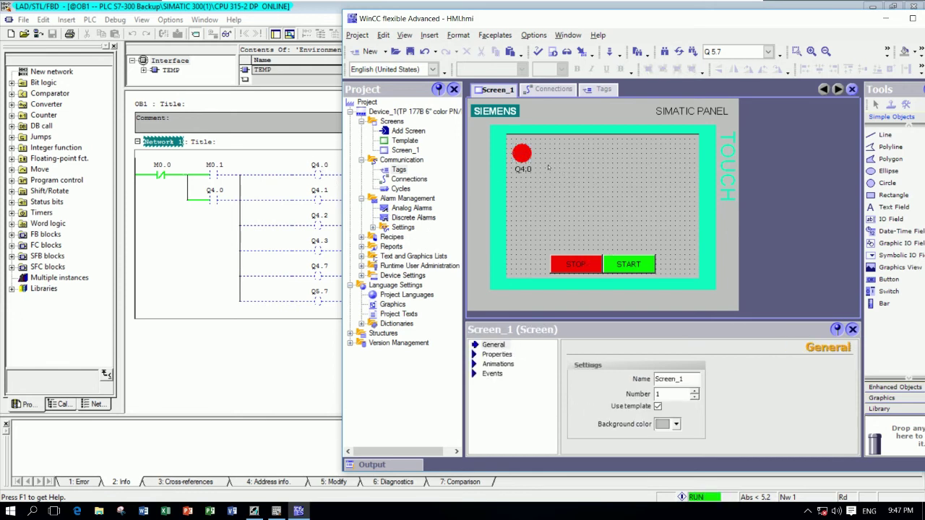
Step: Enable the circle's appearance animation with the tag Q4.0 and set its type to Bit
click(522, 152)
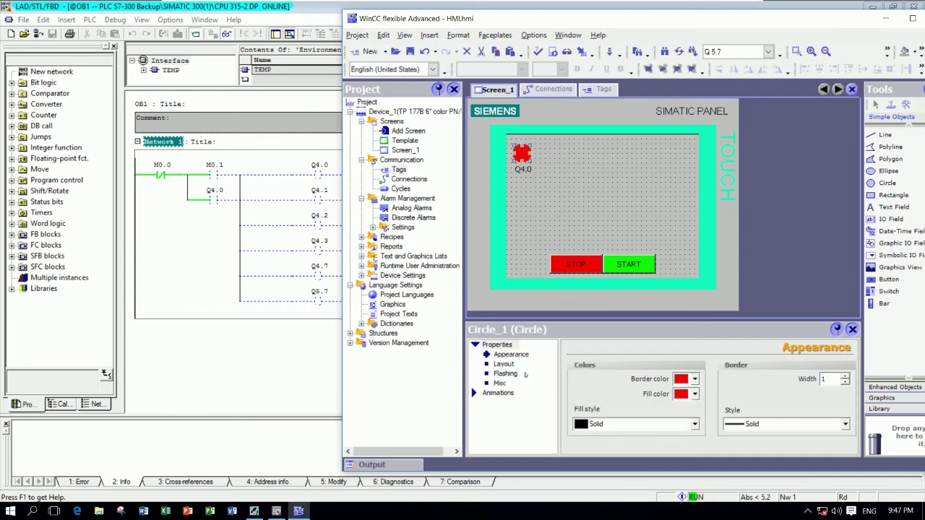
click(497, 393)
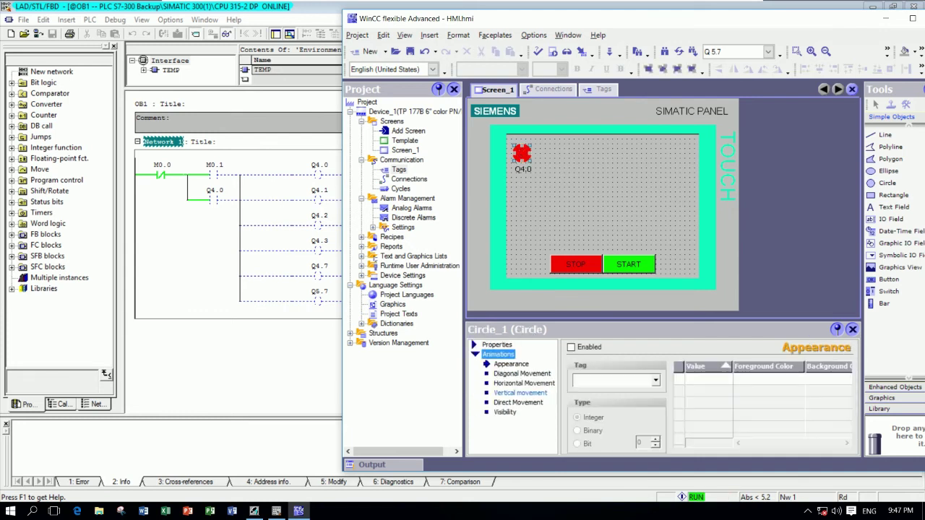
click(599, 379)
text(Q)
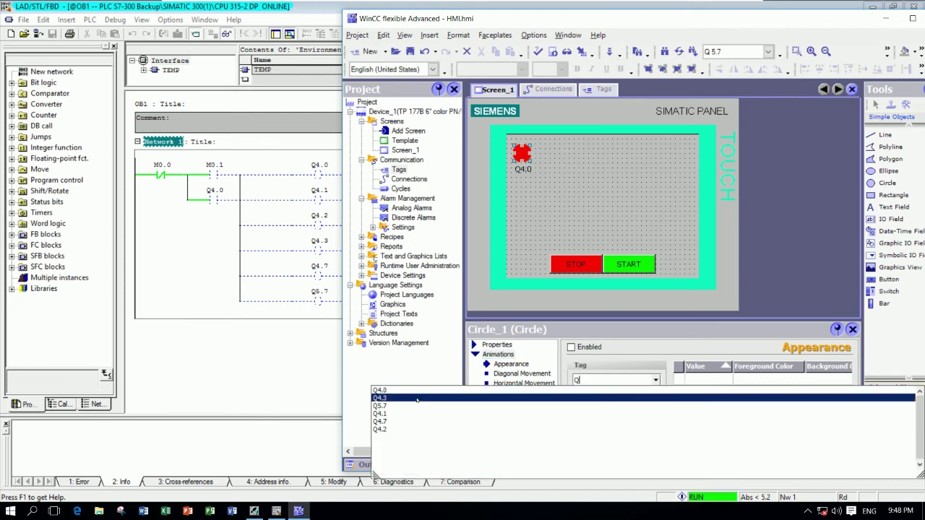
click(417, 400)
right_click(414, 400)
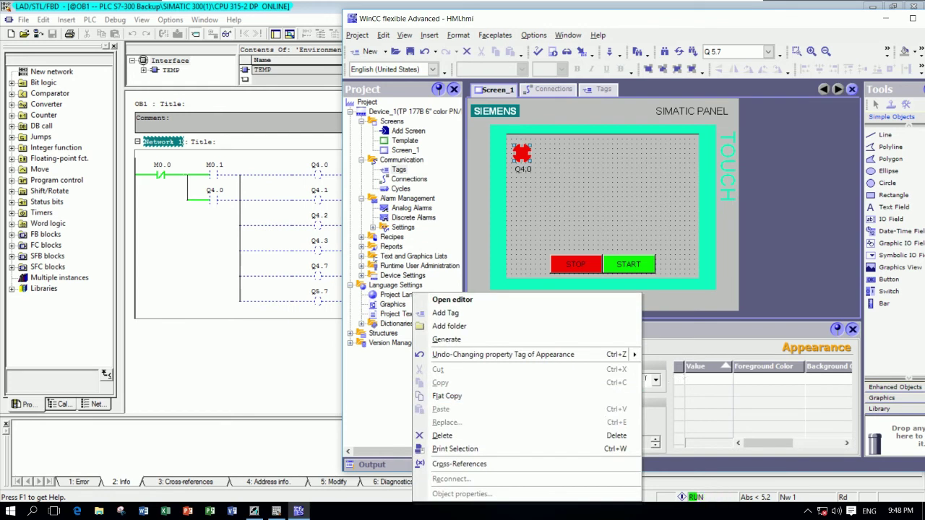
click(643, 380)
click(586, 444)
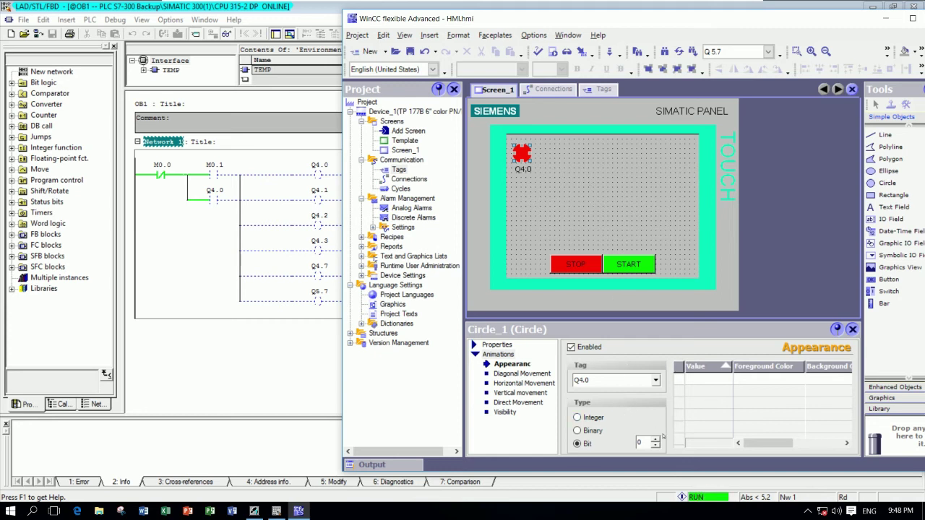
Step: Add values 0 and 1 to the circle's appearance animation, and set value 1's foreground and background colors to green
click(694, 385)
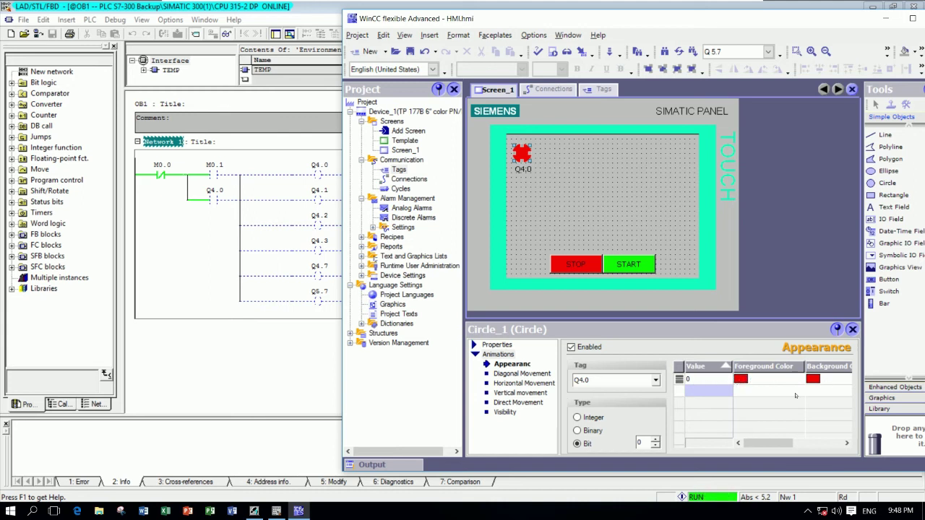
click(699, 391)
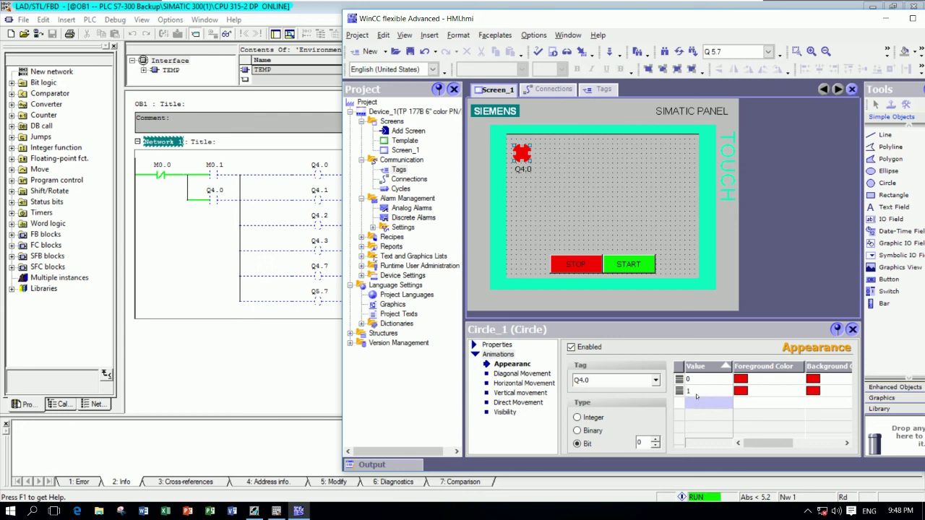
click(745, 392)
click(775, 434)
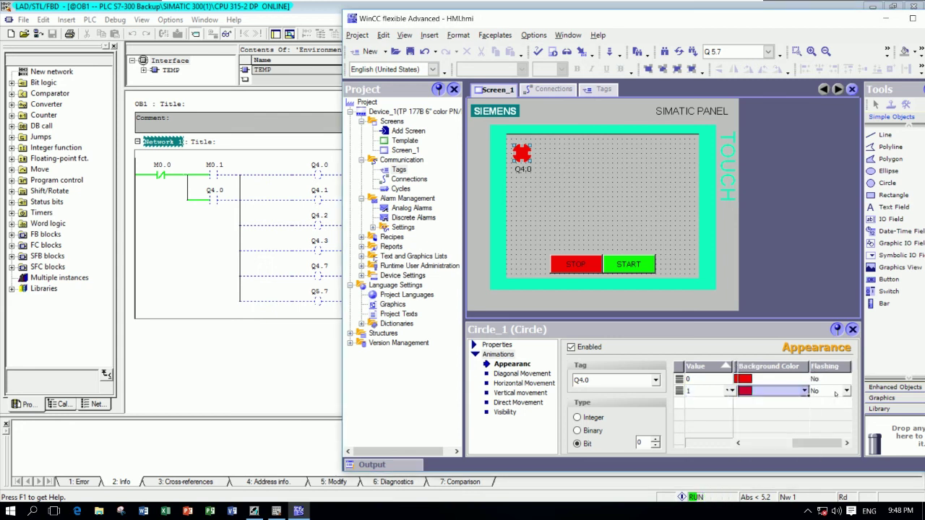
key(Up)
click(768, 392)
drag(618, 15, 498, 29)
double_click(498, 29)
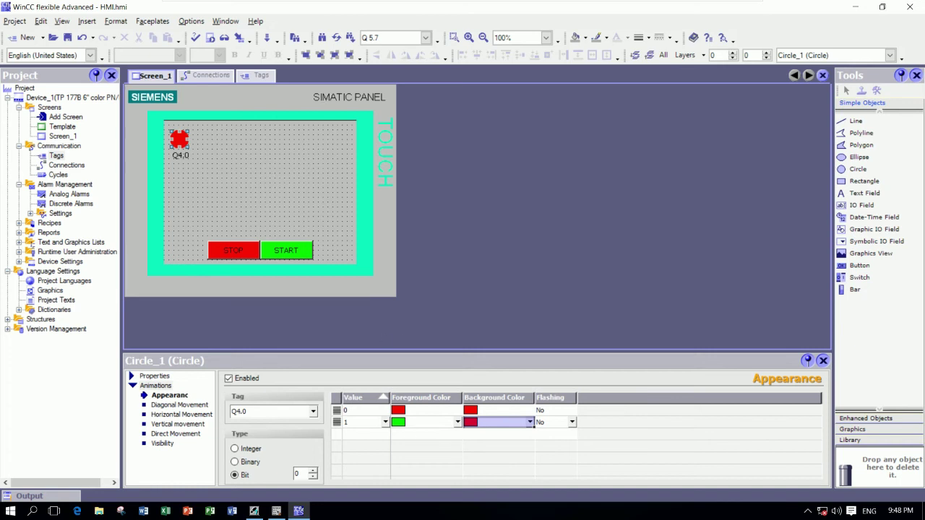
click(530, 423)
click(498, 358)
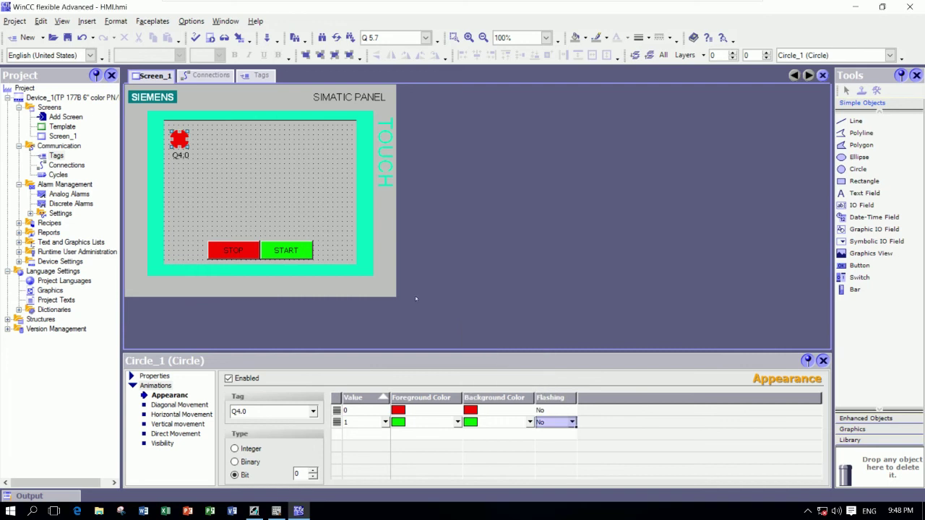
Step: Duplicate the red circle with its Q4.0 label into a row of six indicators, checking the output coils in the LAD/STL/FBD ladder
click(289, 182)
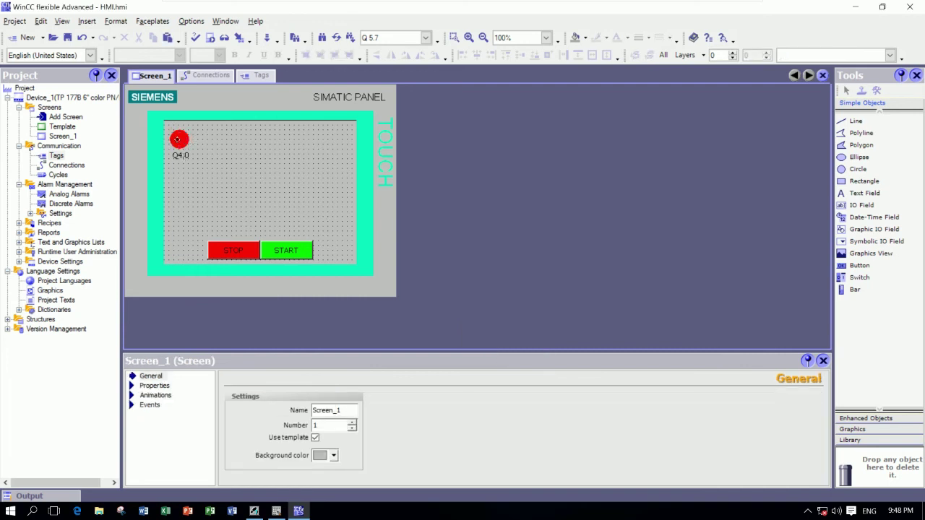
click(182, 145)
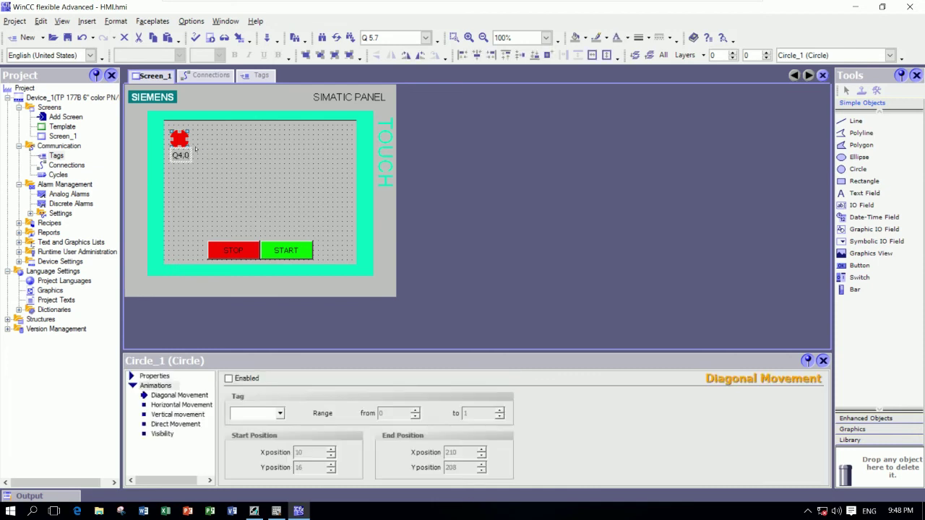
drag(179, 137, 306, 145)
click(276, 511)
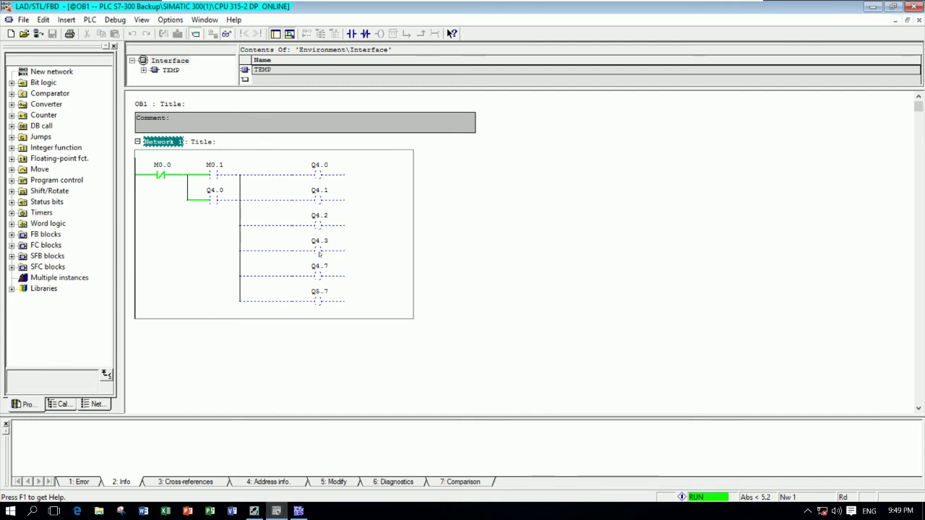
click(298, 511)
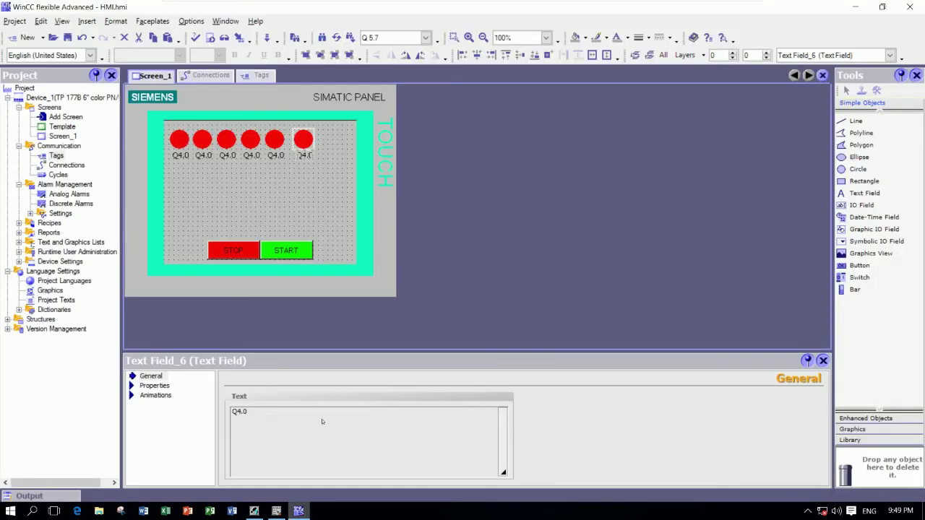
Step: Shift all six circles and their labels together to the right to center the row on the panel screen
click(329, 177)
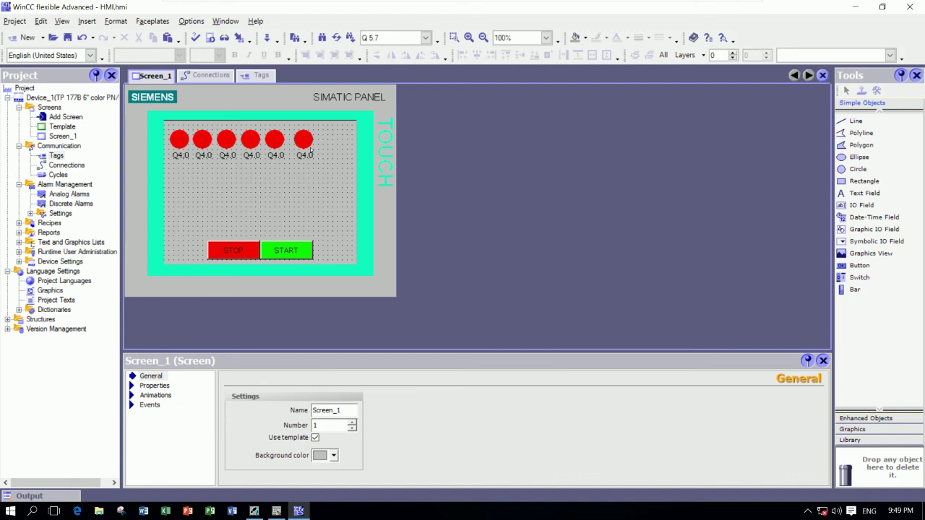
click(304, 154)
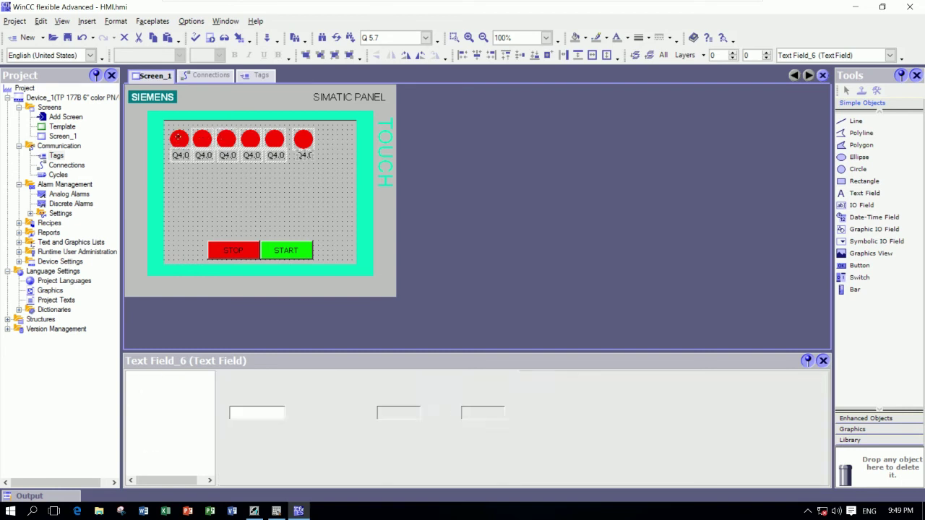
key(Right)
key(Right)
key(Right)
key(Right)
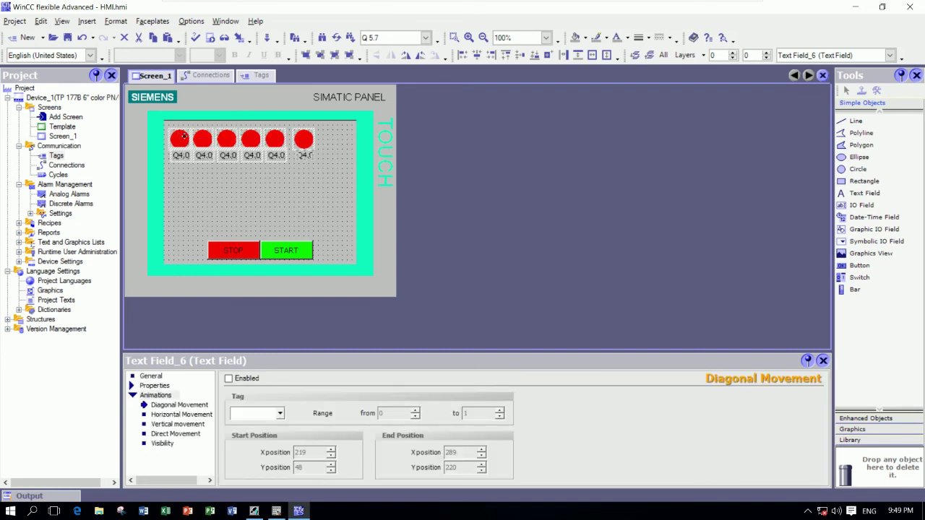
key(Right)
key(Right)
key(Right)
key(Right)
click(265, 204)
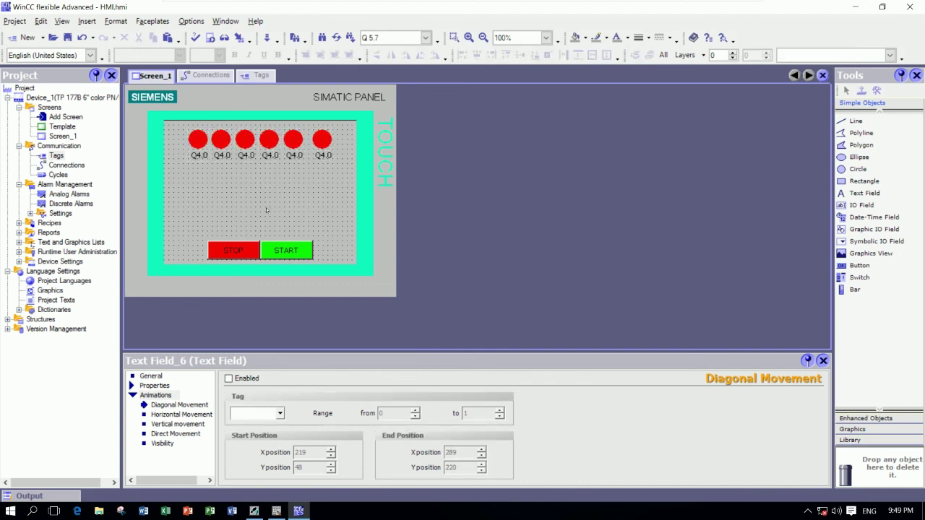
Step: Assign the tag Q4.1 to the second circle's appearance animation and change the label below it to Q4.1
click(218, 140)
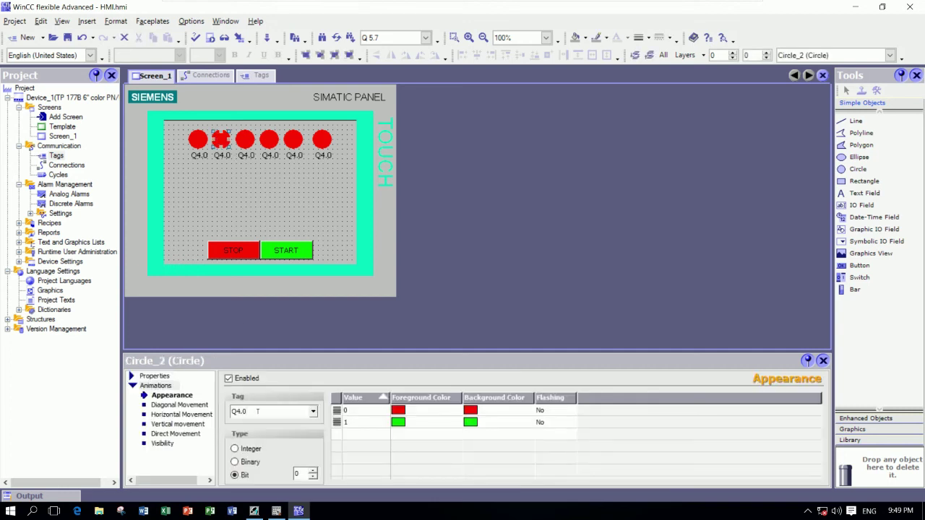
click(265, 323)
click(221, 155)
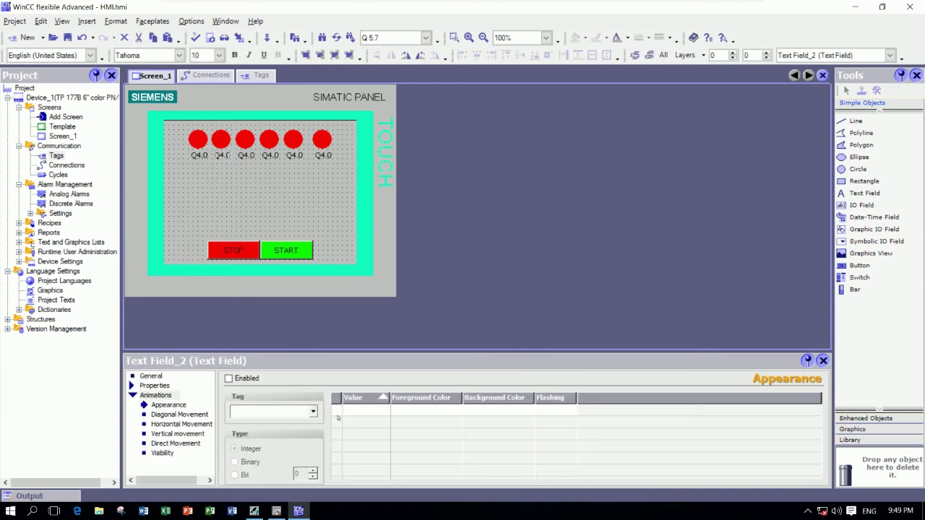
click(150, 375)
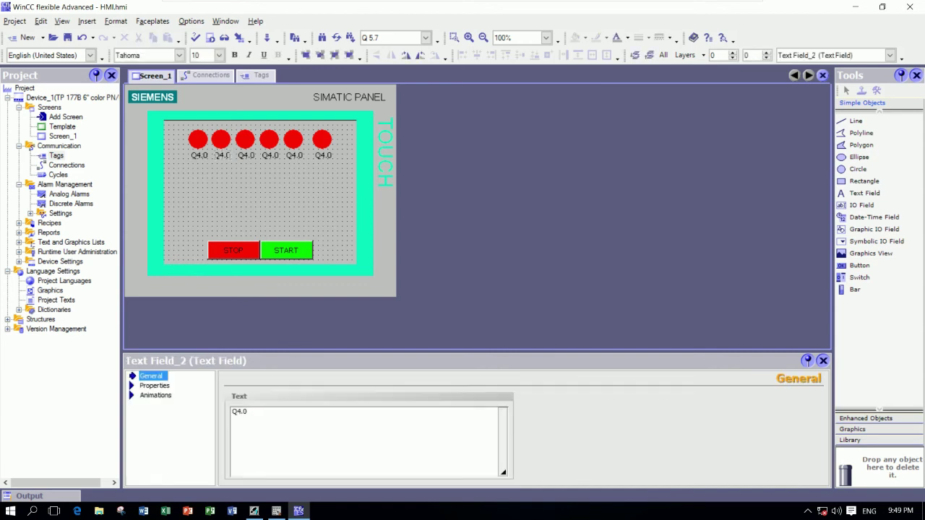
click(247, 411)
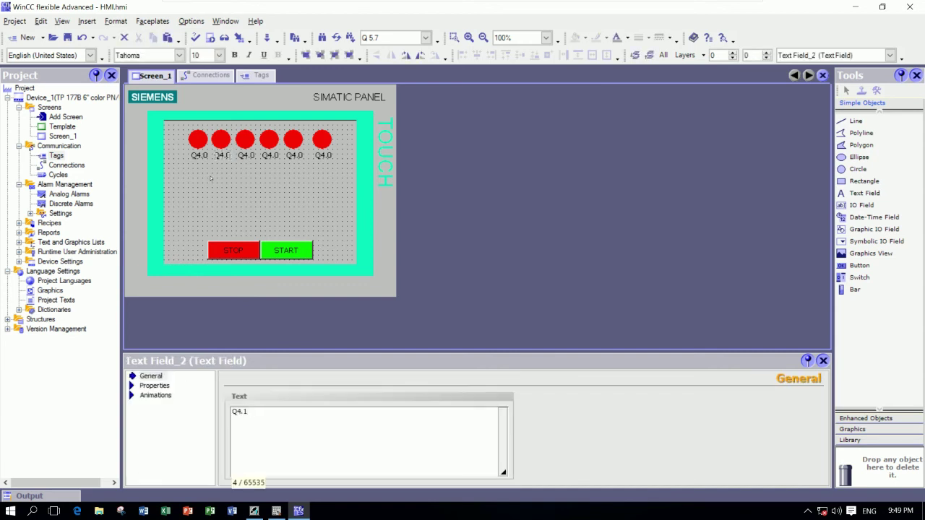
click(239, 174)
Step: Set the tag of the third circle's appearance animation to Q4.2
click(245, 138)
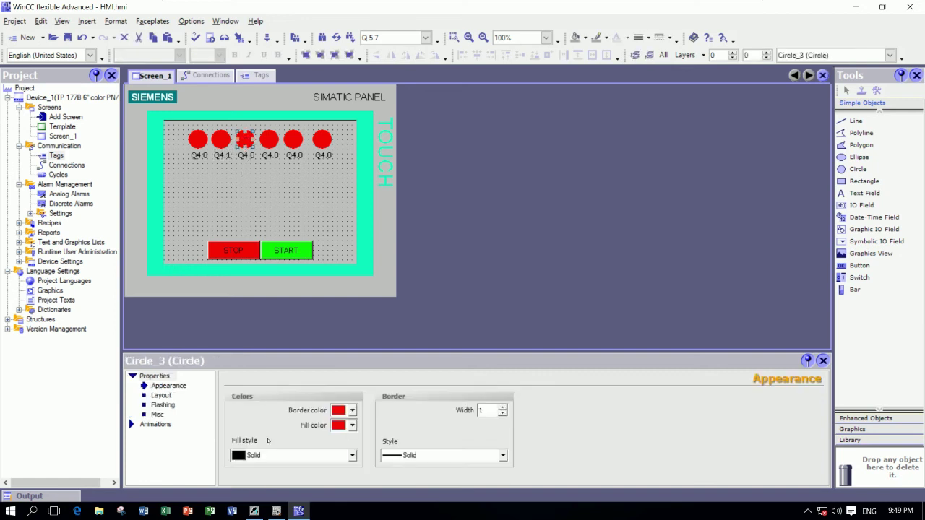
click(156, 424)
click(268, 409)
key(BackSpace)
text(2)
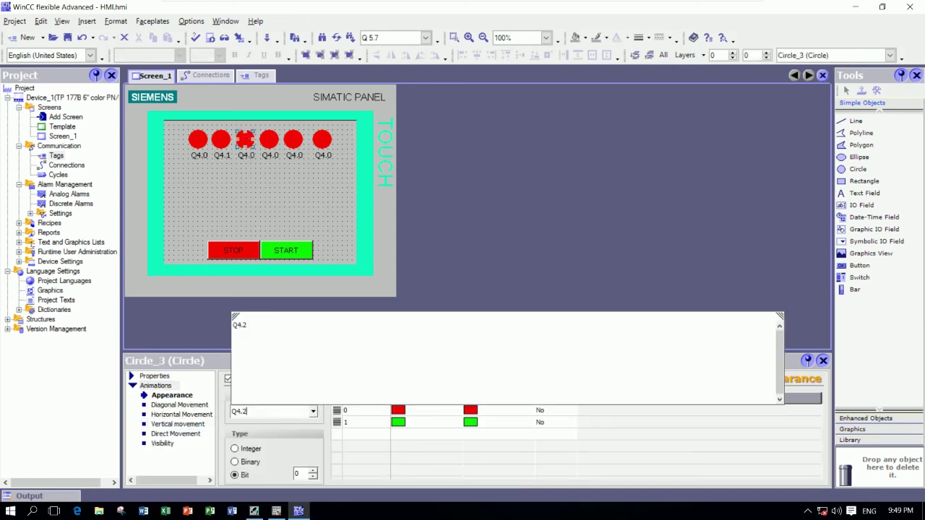
click(252, 326)
Step: Change the text of the label below the third circle to Q4.2
click(243, 154)
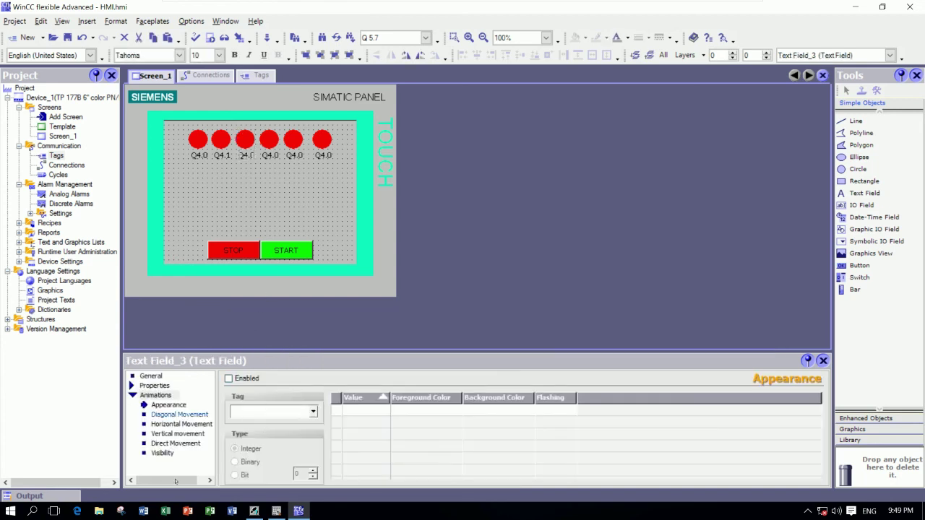
click(151, 376)
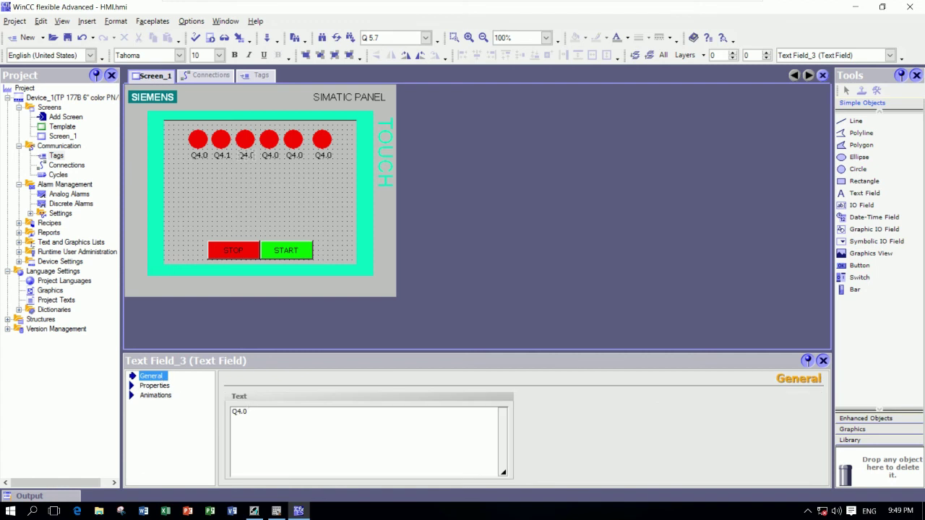
click(250, 412)
key(BackSpace)
text(2)
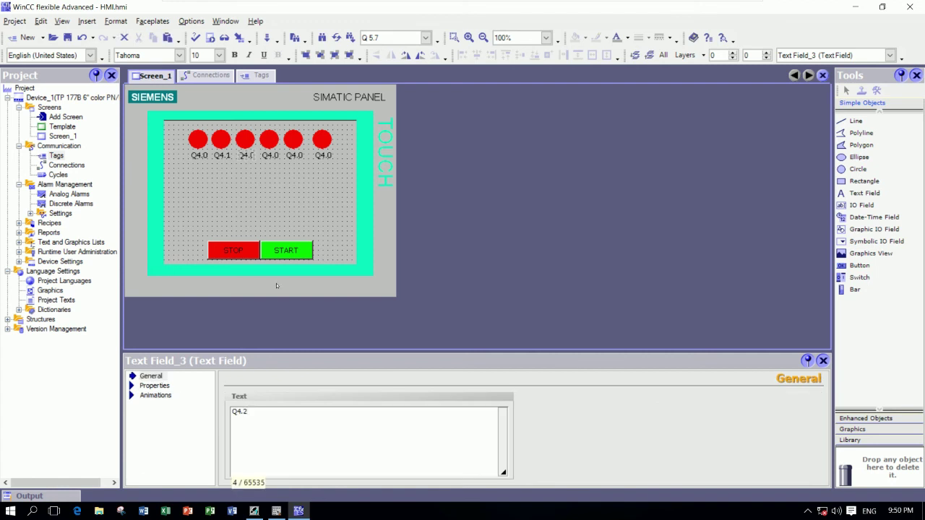
click(282, 207)
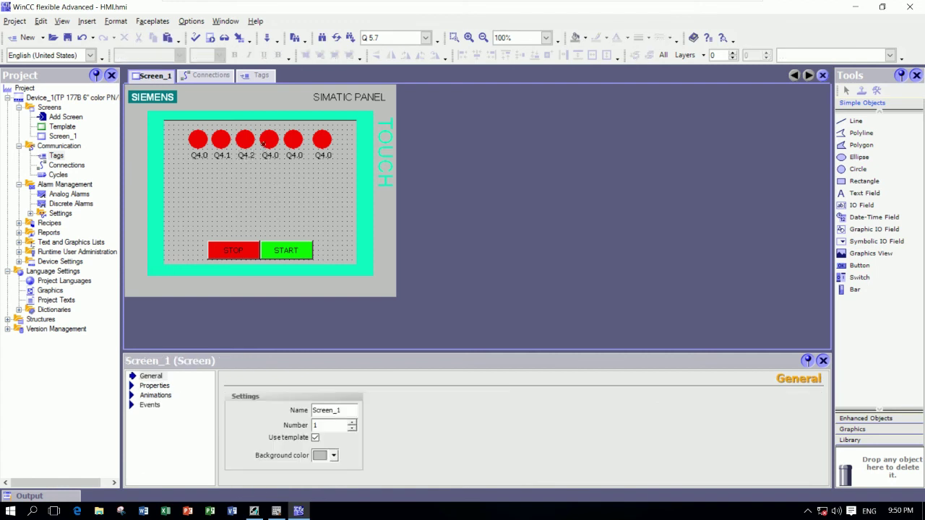
Step: Set the tag of the fourth circle's appearance animation to Q4.3
click(245, 139)
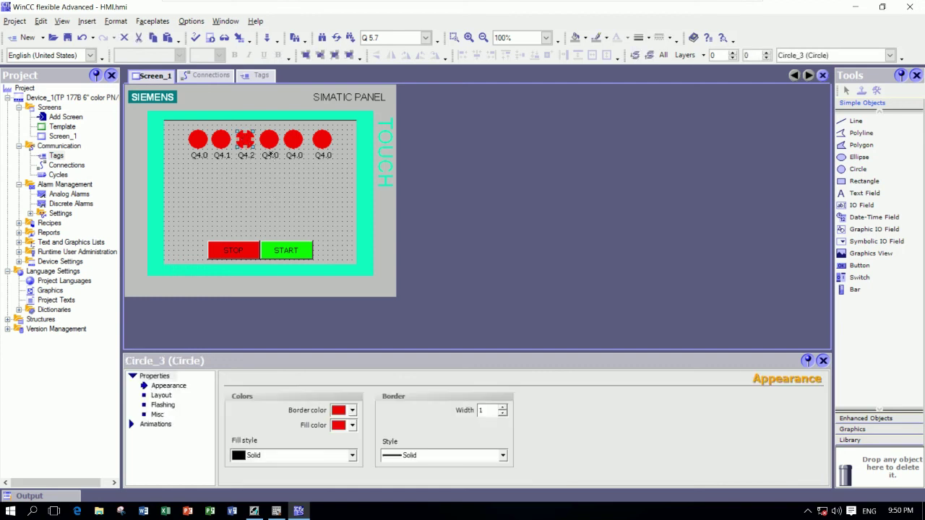
click(268, 140)
click(155, 424)
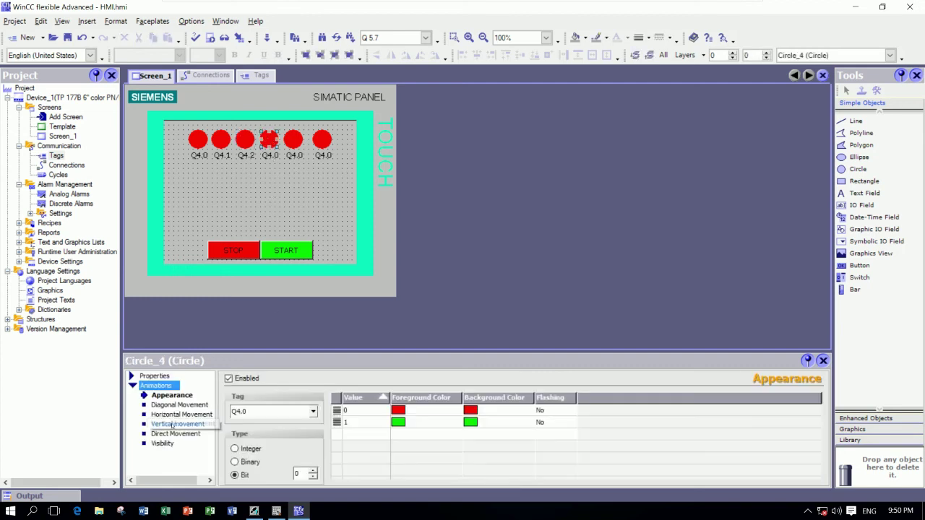
click(260, 411)
key(BackSpace)
text(3)
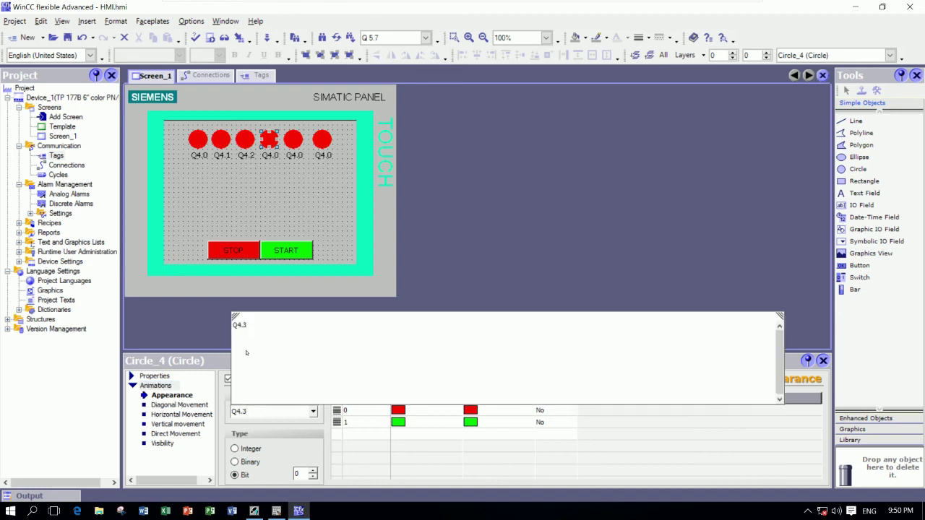
click(253, 329)
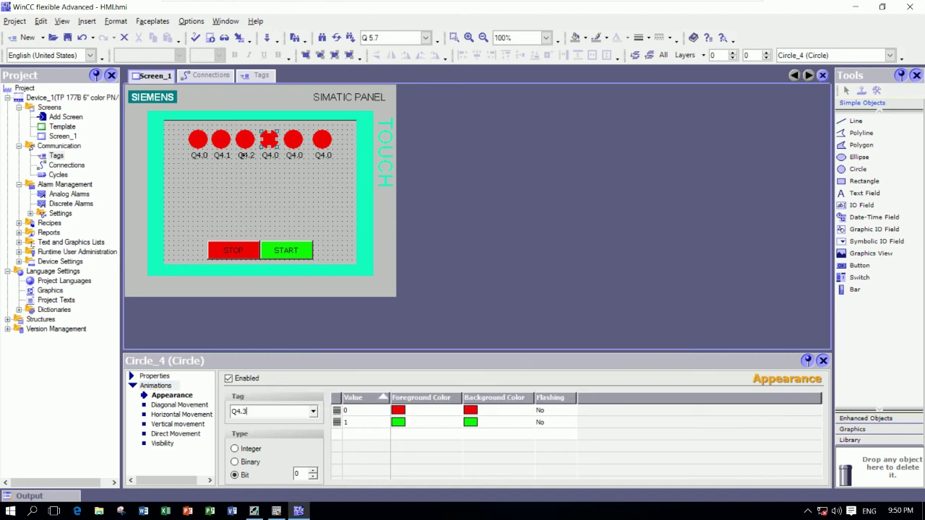
Step: Change the text of the label below the fourth circle to Q4.3
click(270, 156)
click(151, 375)
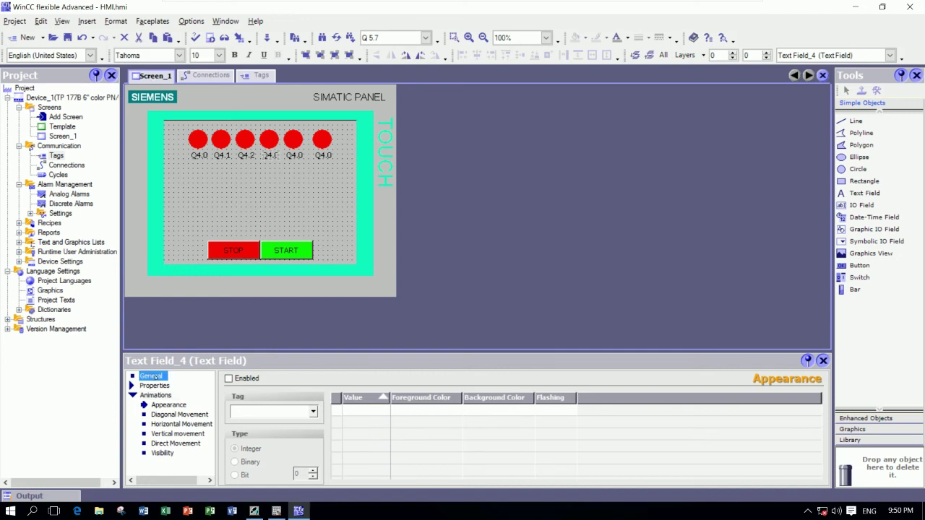
click(247, 411)
key(BackSpace)
text(3)
click(252, 202)
Step: Set the tag of the fifth circle's appearance animation to Q4.7
click(293, 139)
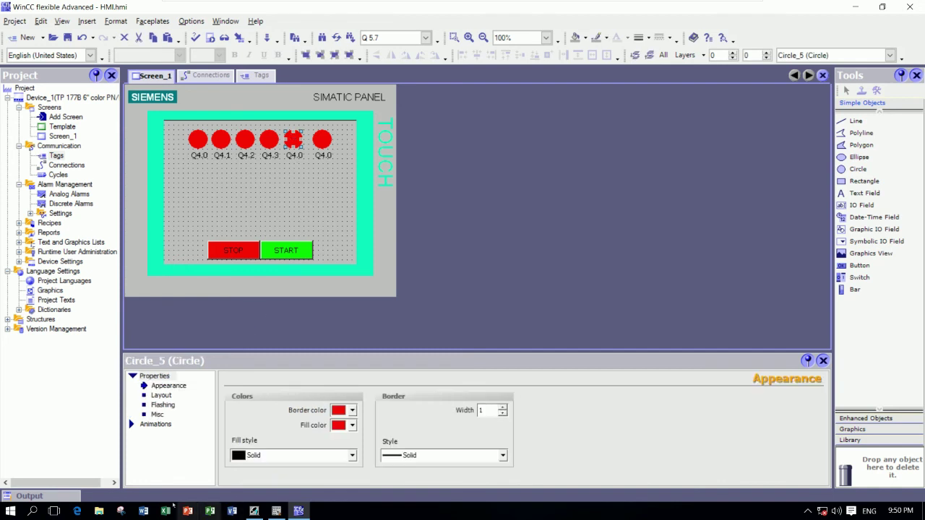
mouse_move(276, 511)
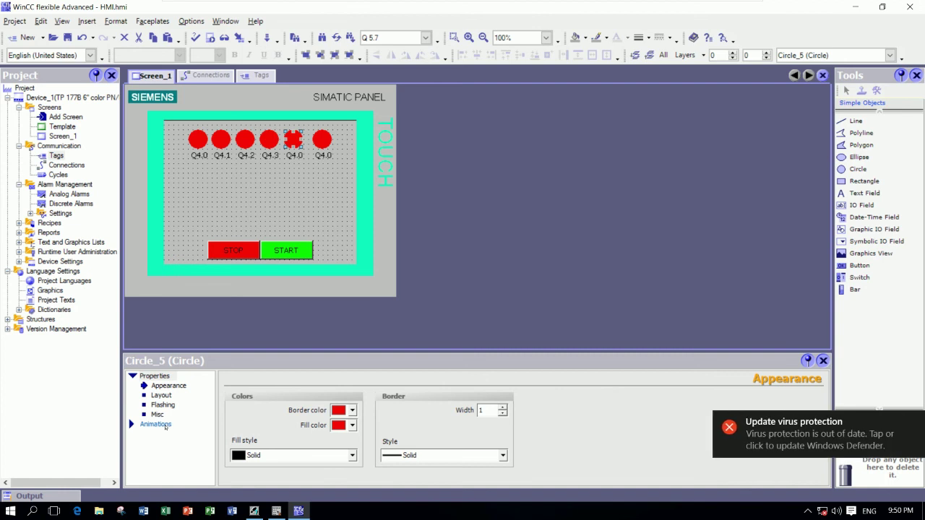
click(156, 424)
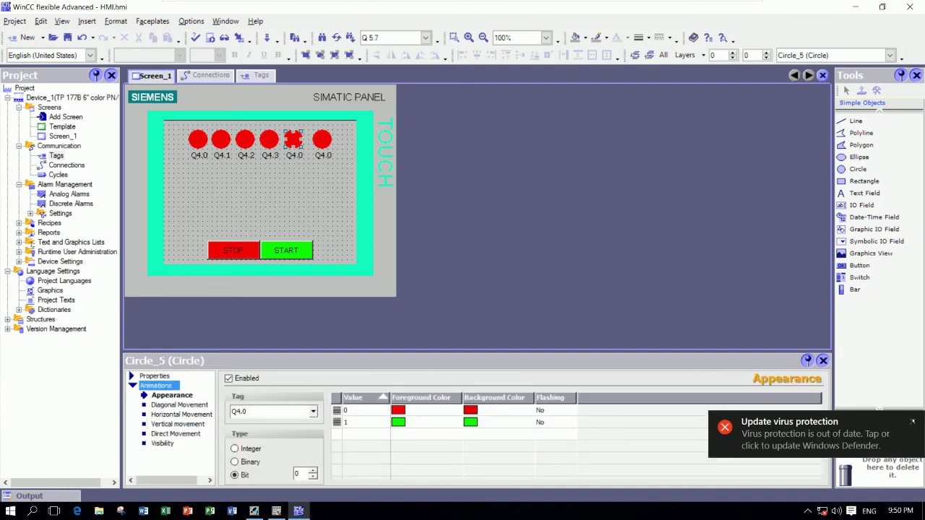
click(263, 411)
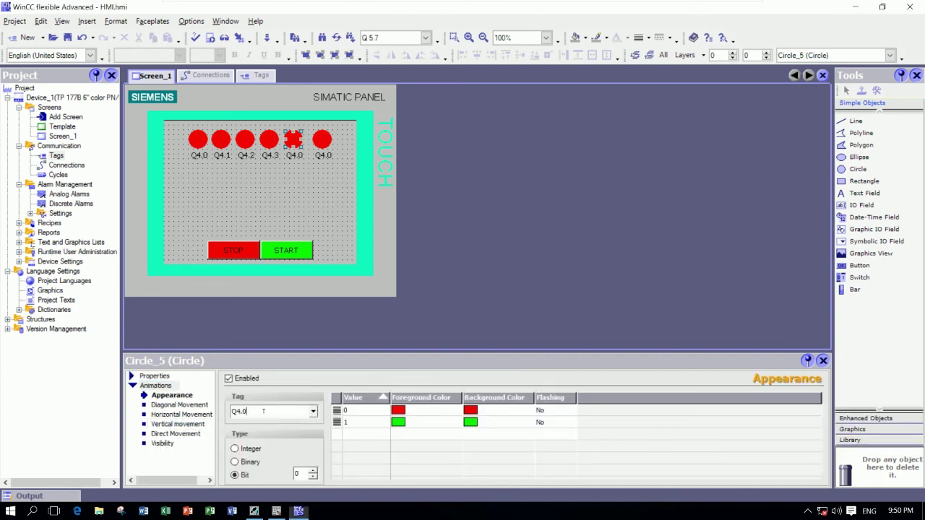
key(BackSpace)
text(7)
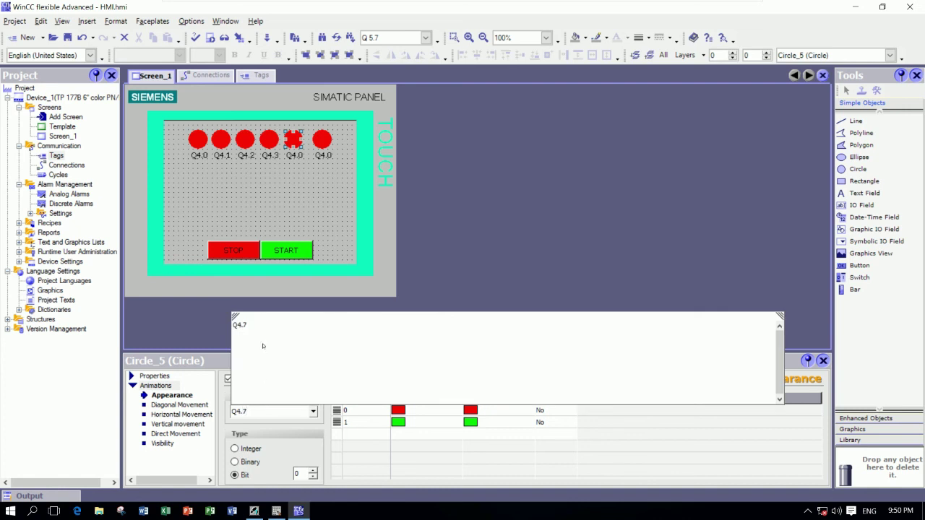
click(265, 325)
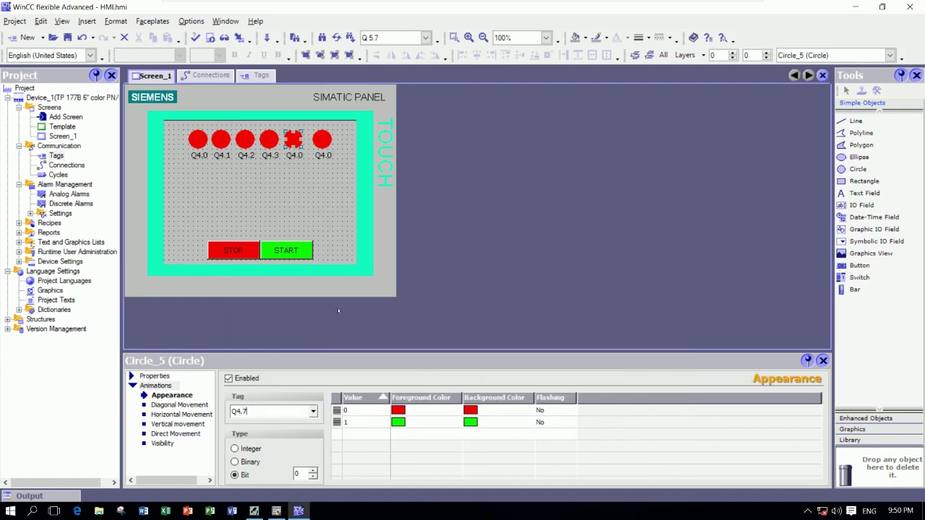
Step: Change the text of the label below the fifth circle to Q4.7
click(295, 156)
click(151, 376)
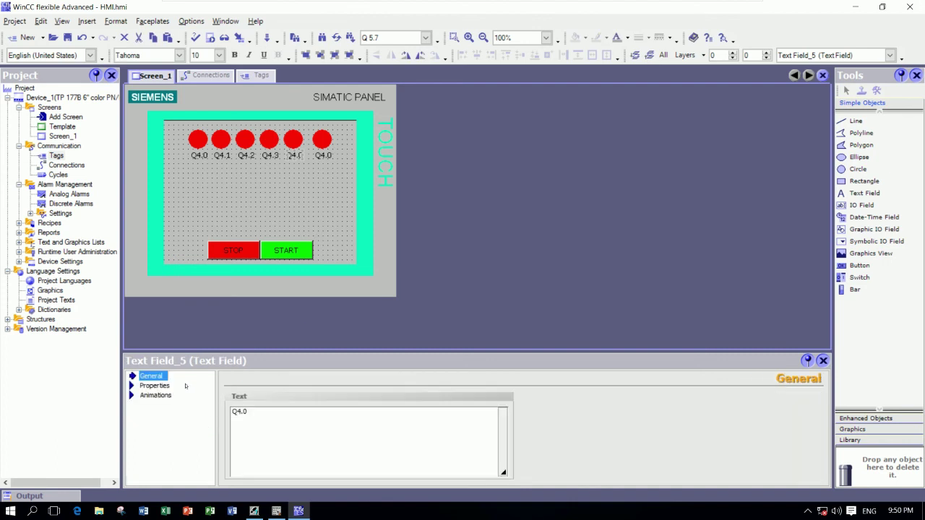
click(255, 411)
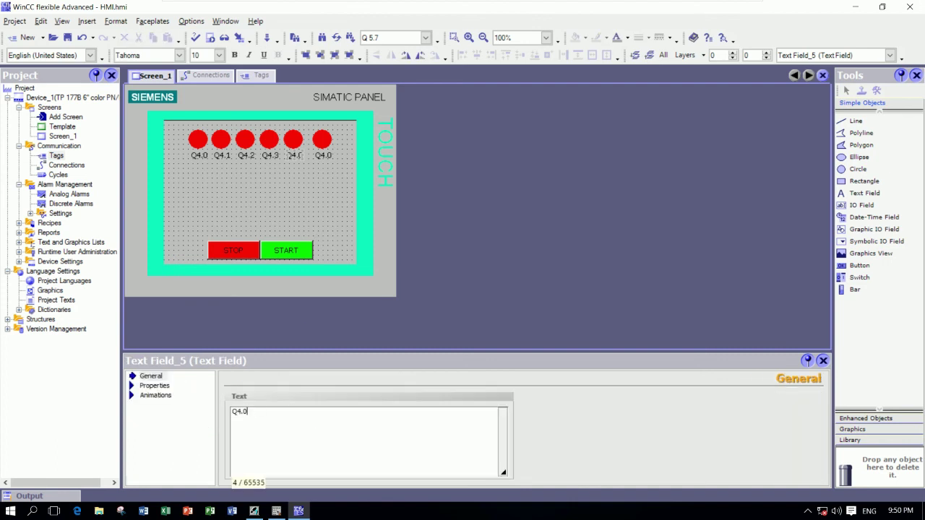
key(BackSpace)
text(7)
click(322, 190)
Step: Set the tag of the sixth circle's appearance animation to Q5.7
click(322, 140)
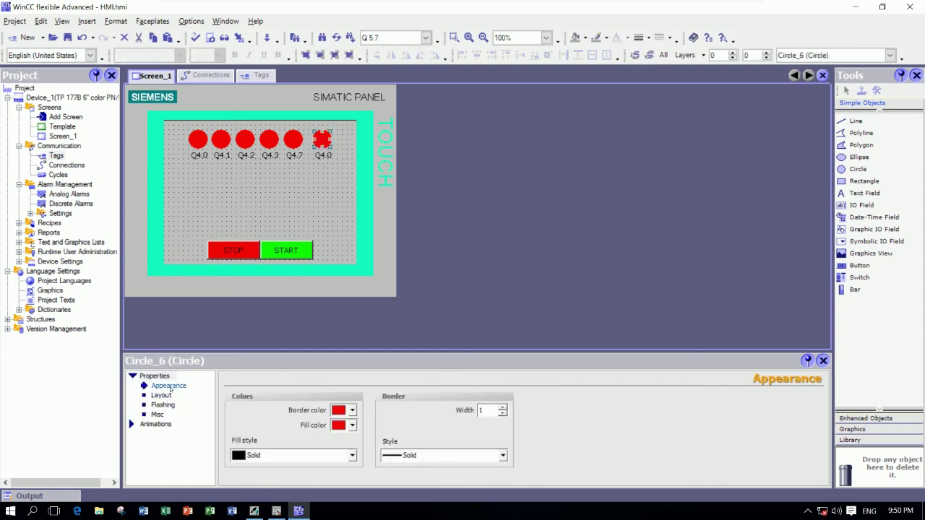
click(155, 424)
click(246, 411)
key(BackSpace)
key(BackSpace)
key(BackSpace)
text(5.7)
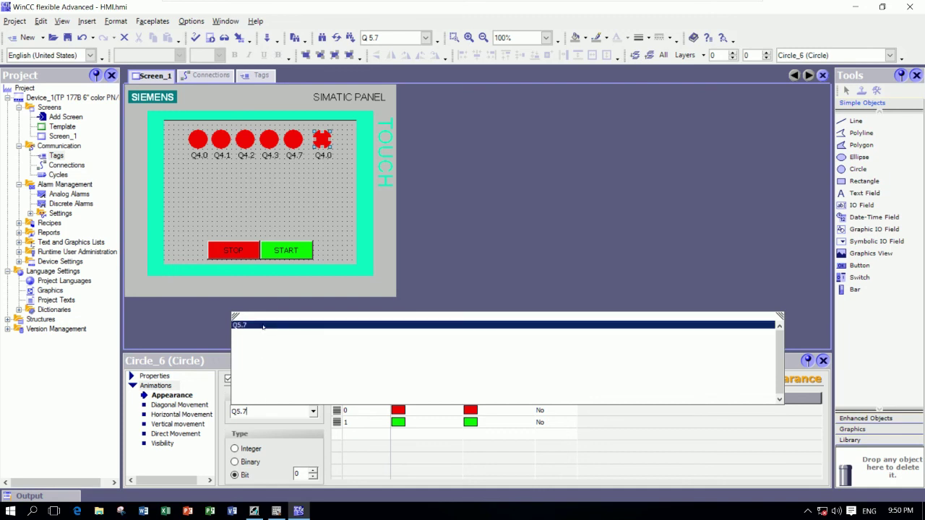
click(259, 325)
Step: Change the text of the label below the sixth circle to Q5.7
click(321, 154)
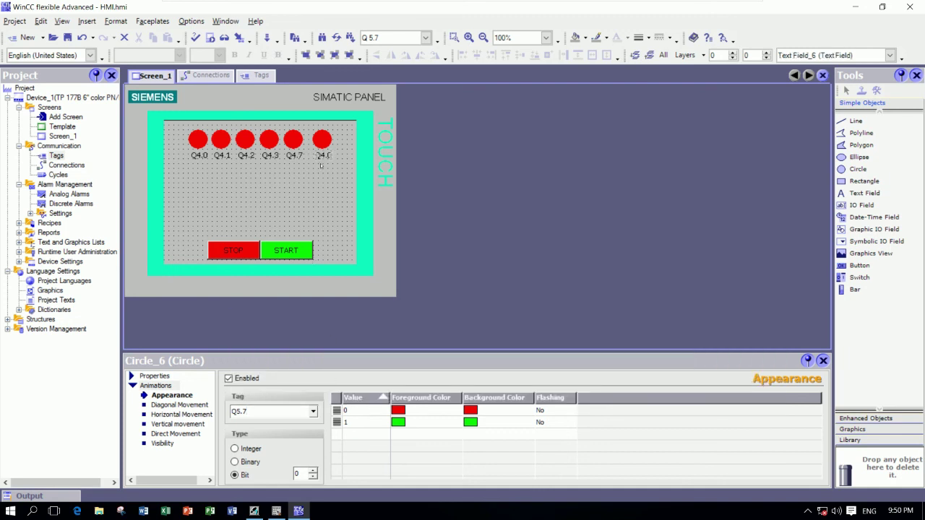
click(153, 377)
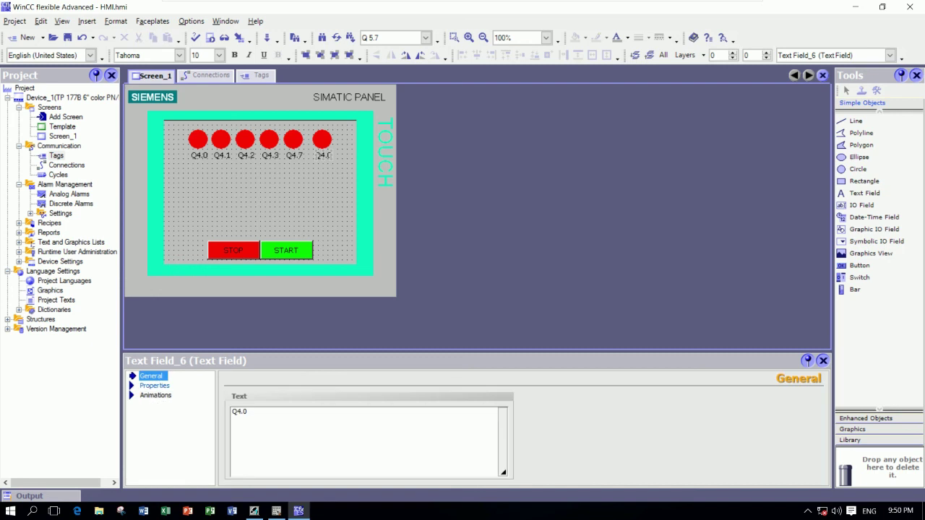
click(269, 412)
key(BackSpace)
key(BackSpace)
key(BackSpace)
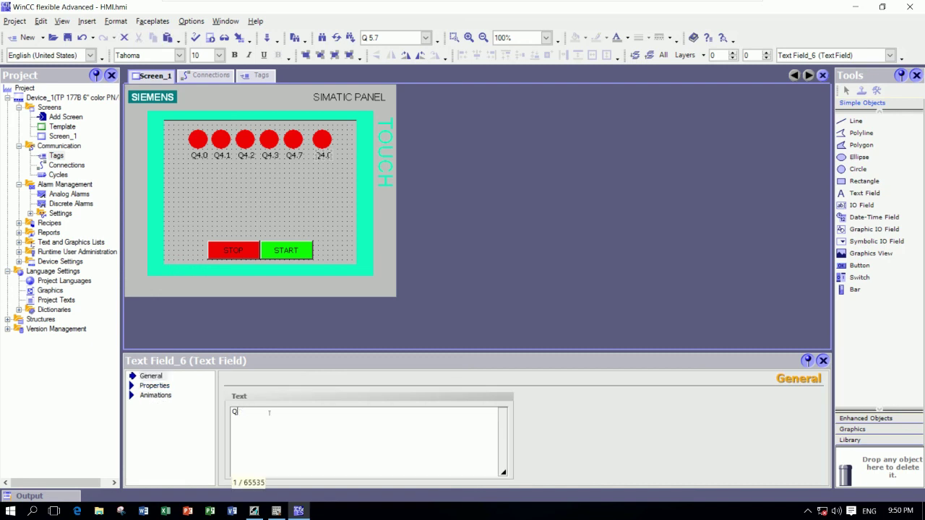
text(5.7)
click(301, 223)
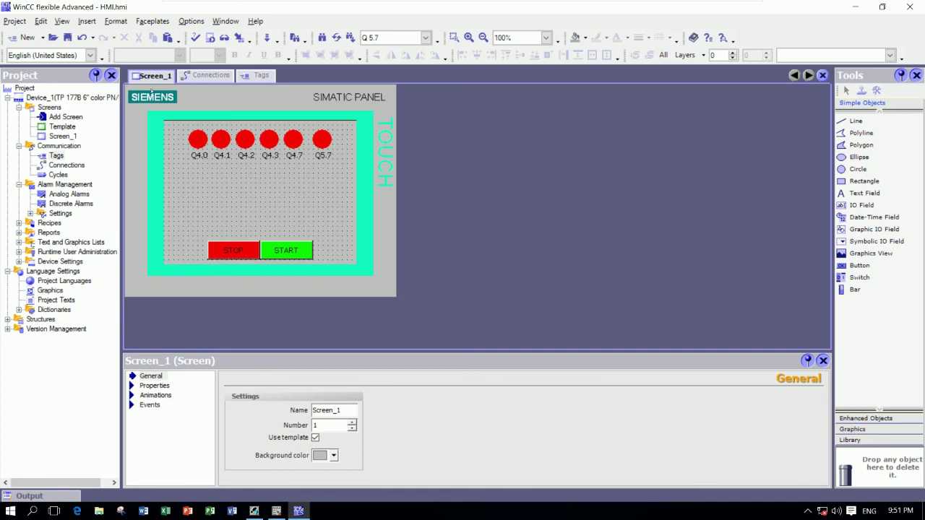
Step: Save the project and start WinCC flexible Runtime, placing its window beside the online OB1 ladder network
click(67, 37)
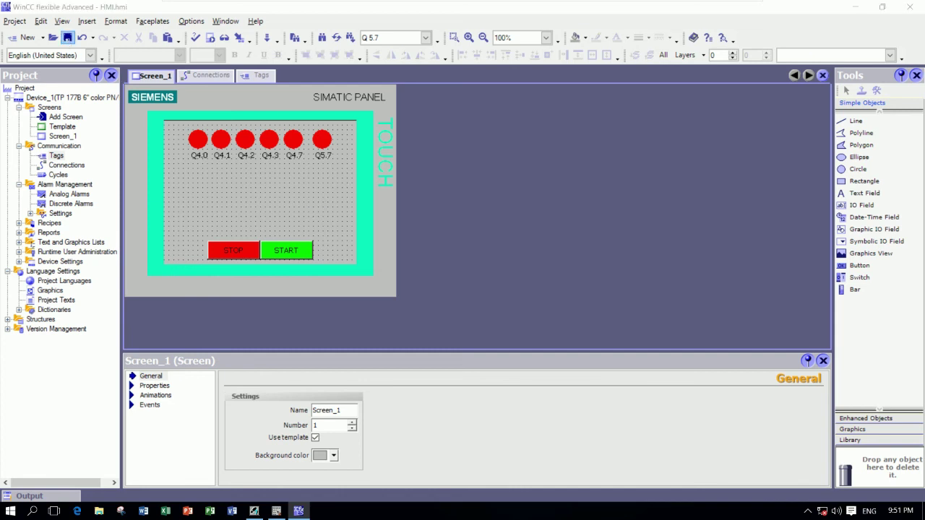
click(210, 37)
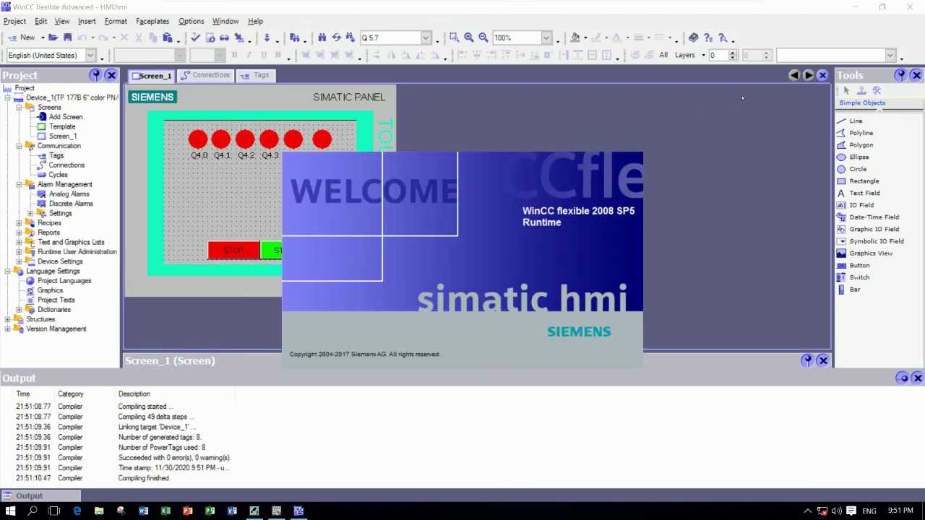
click(855, 7)
drag(164, 15, 582, 139)
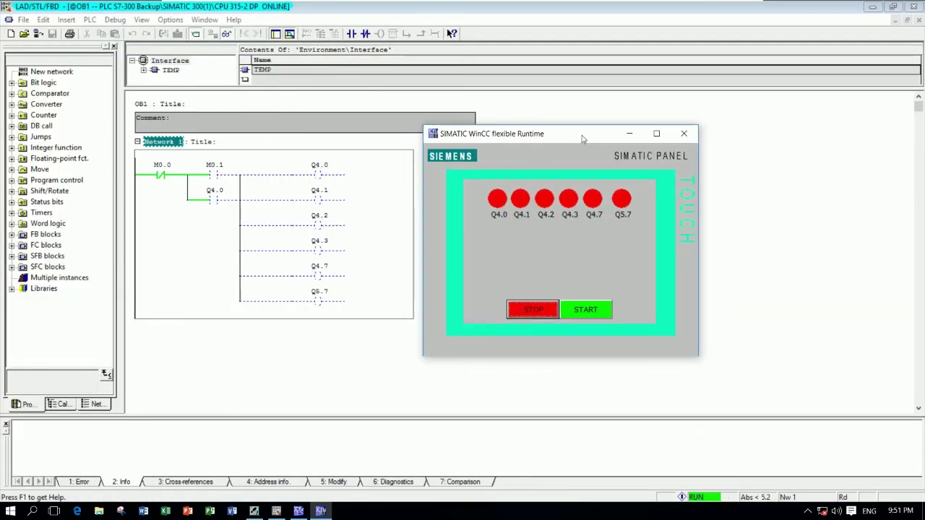
Step: Test the panel's START and STOP buttons alternately in Runtime, comparing the six indicators with the ladder's output coils, and finish on START
click(578, 308)
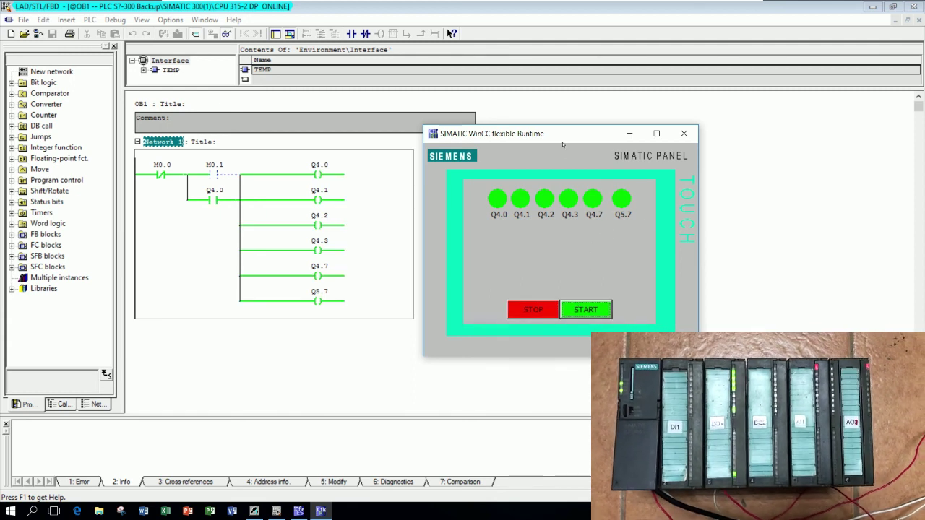
drag(559, 135, 554, 129)
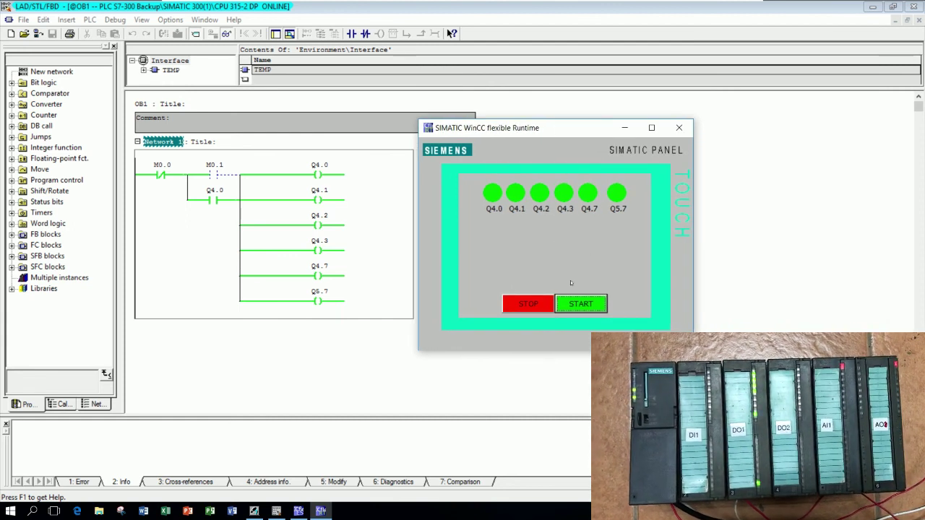
click(533, 304)
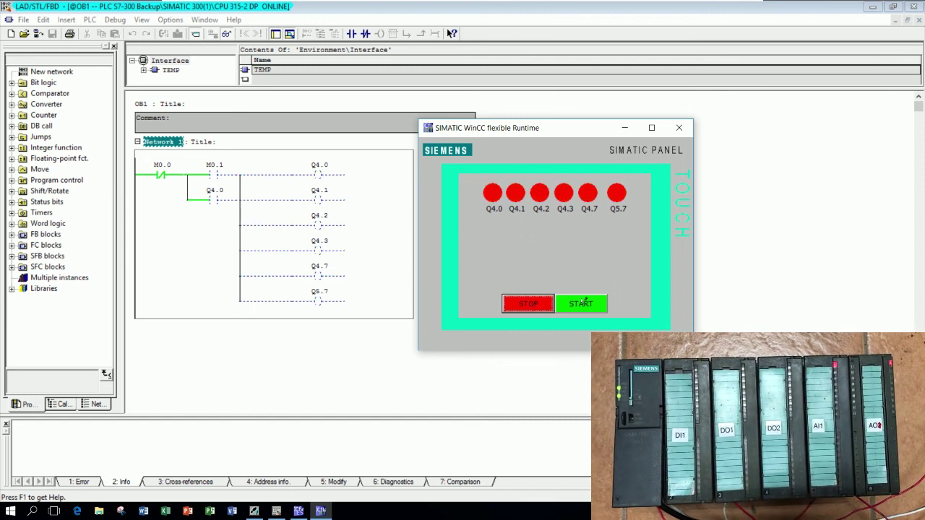
click(580, 303)
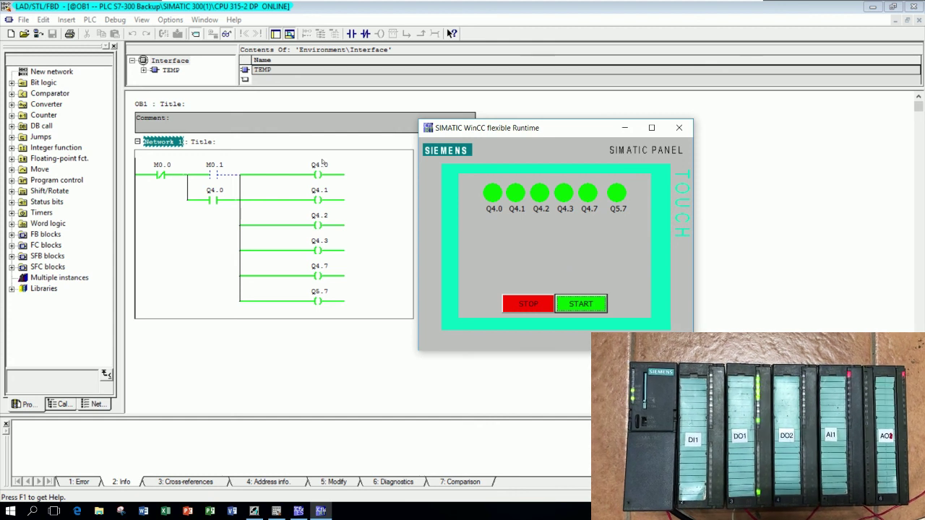
click(519, 296)
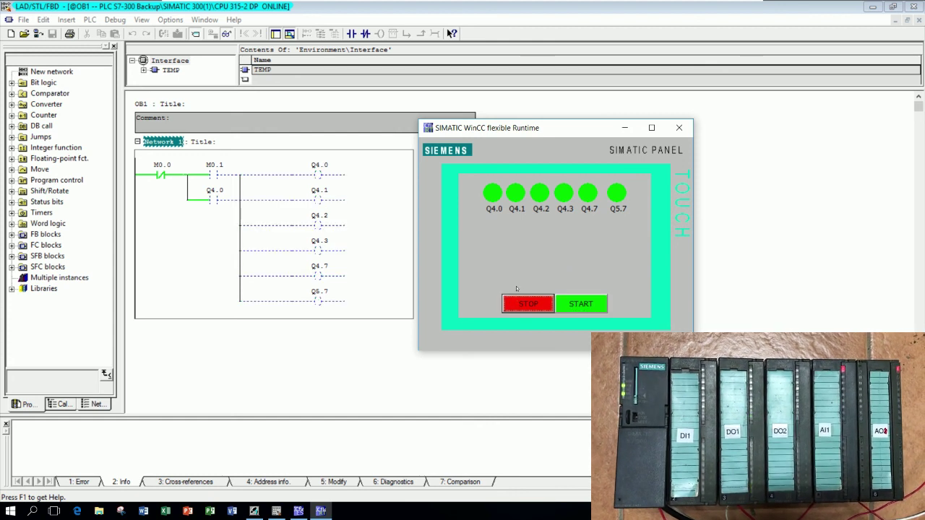
click(571, 302)
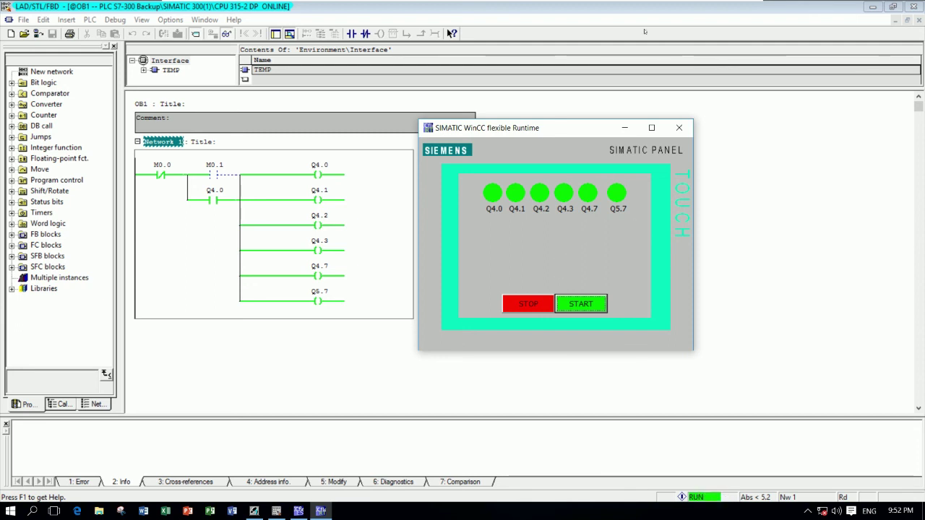
mouse_move(728, 10)
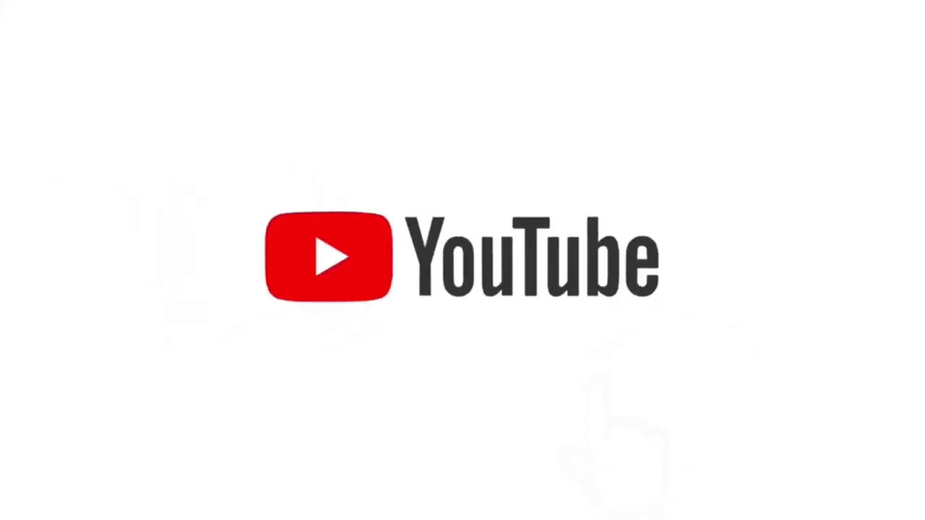